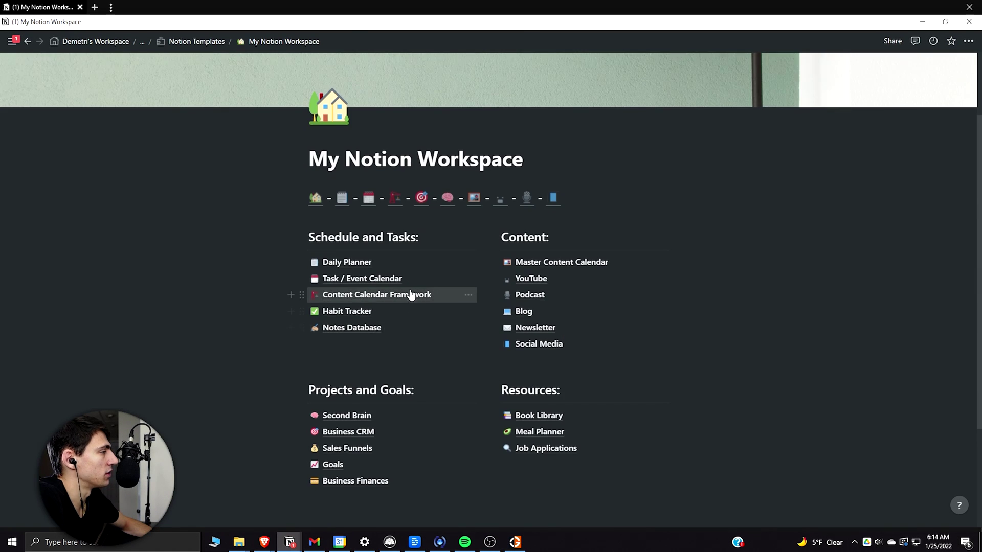
Step: Browse the workspace home and open the Daily Planner page through its notepad icon
scroll(490, 231, down, 2)
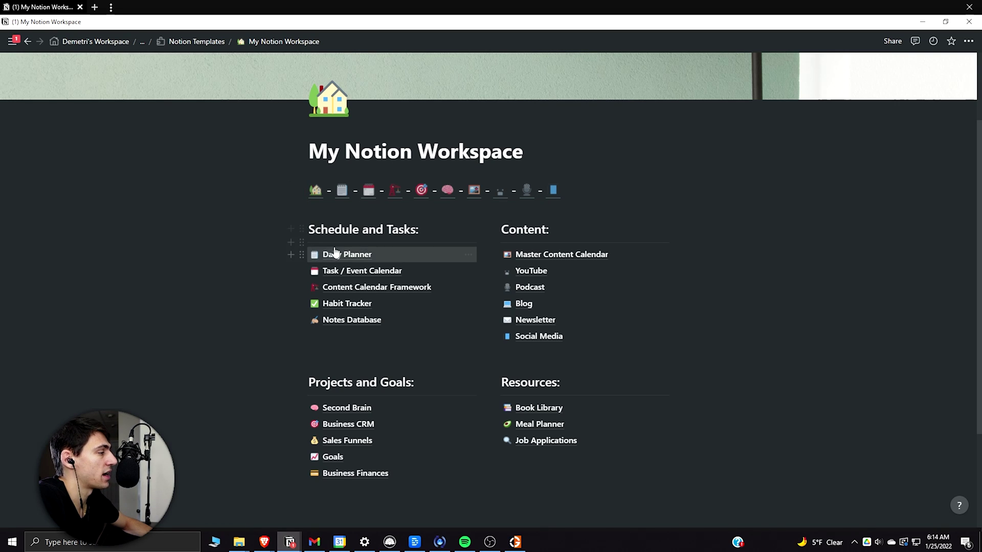
scroll(560, 212, down, 1)
scroll(348, 212, up, 1)
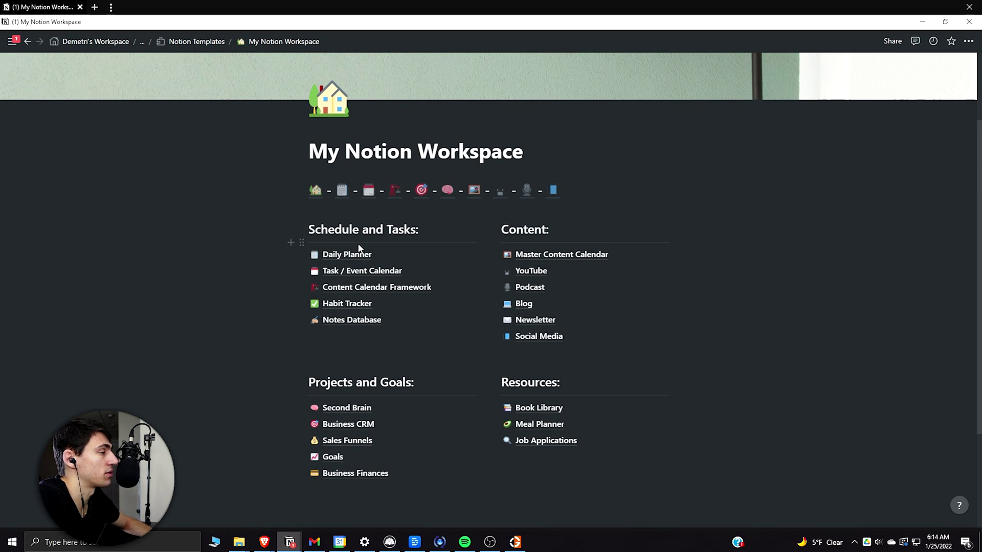
mouse_move(316, 191)
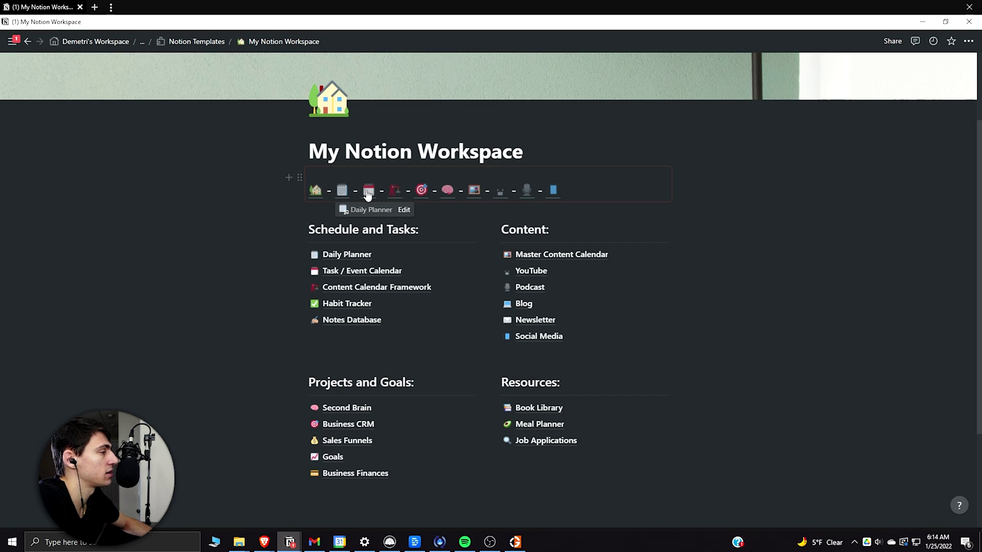
mouse_move(400, 197)
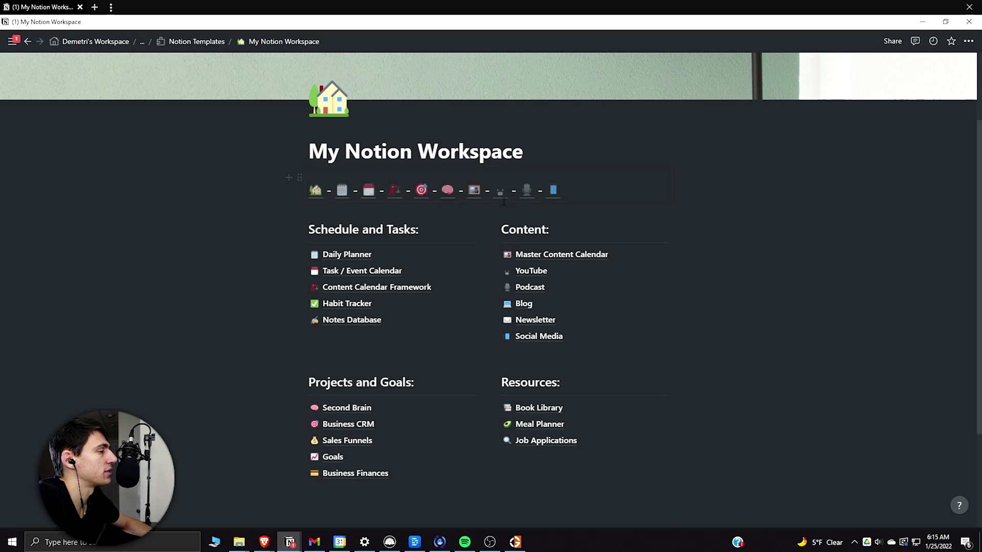
mouse_move(524, 194)
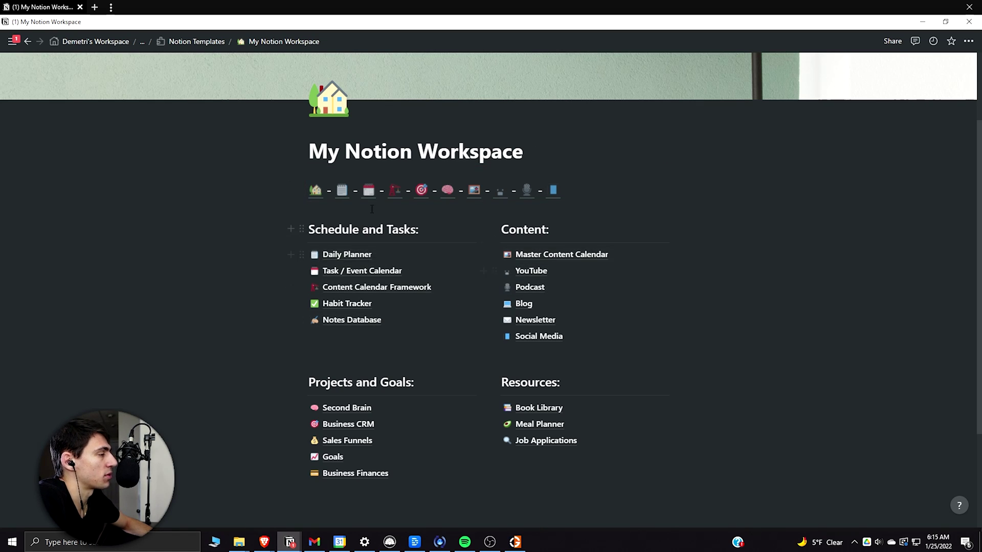
click(343, 191)
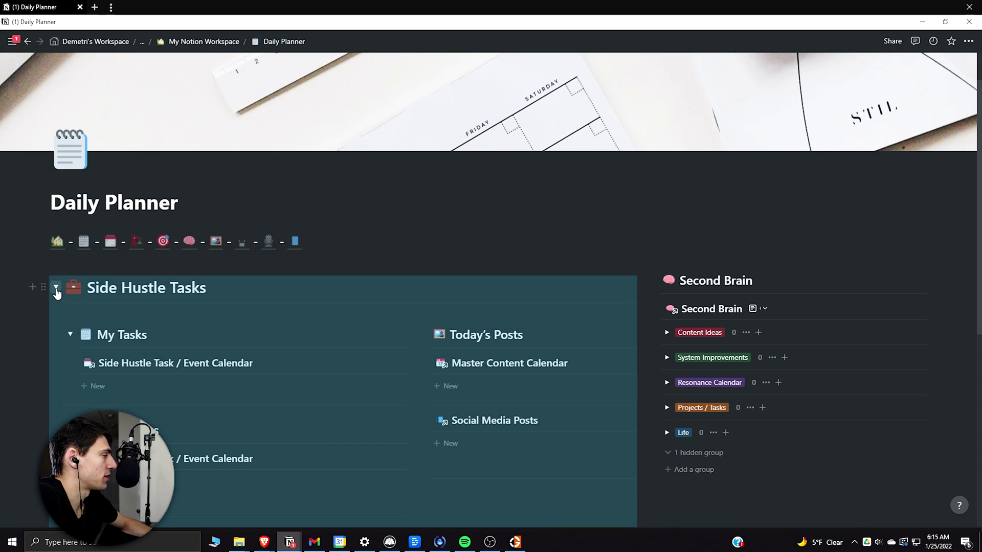
Step: Collapse Side Hustle Tasks and return to the My Notion Workspace home page
click(56, 290)
click(57, 242)
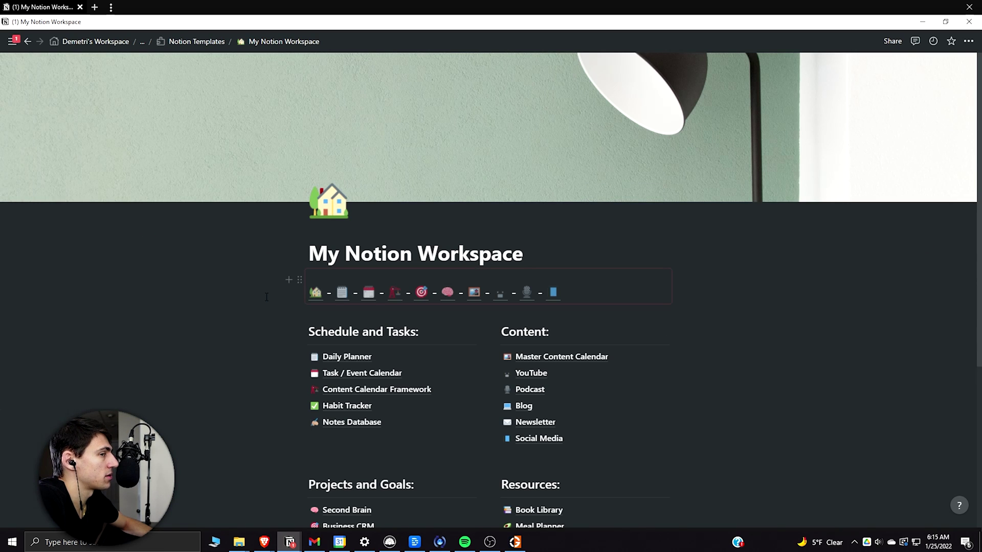
scroll(266, 297, down, 4)
scroll(488, 192, up, 3)
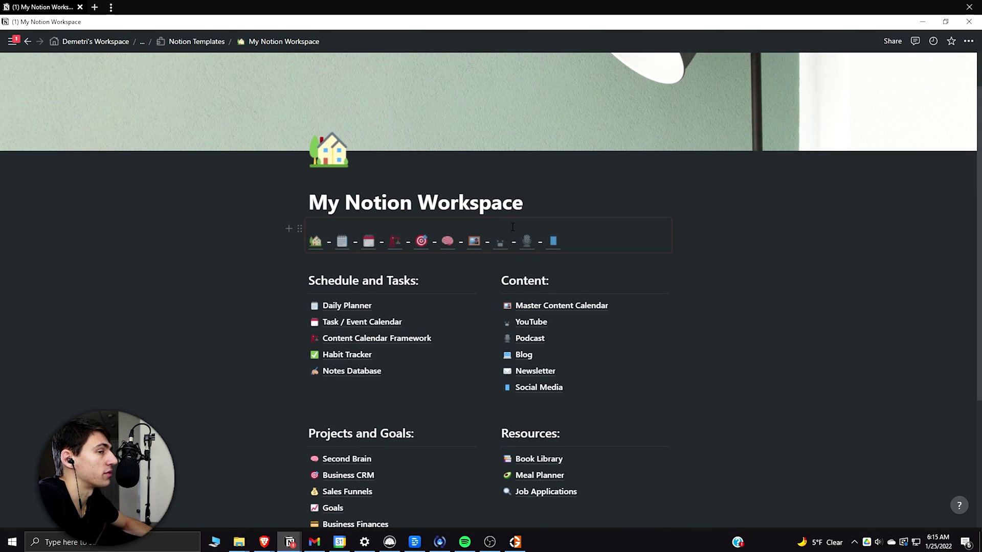
scroll(512, 226, down, 1)
scroll(508, 235, down, 1)
scroll(511, 244, up, 1)
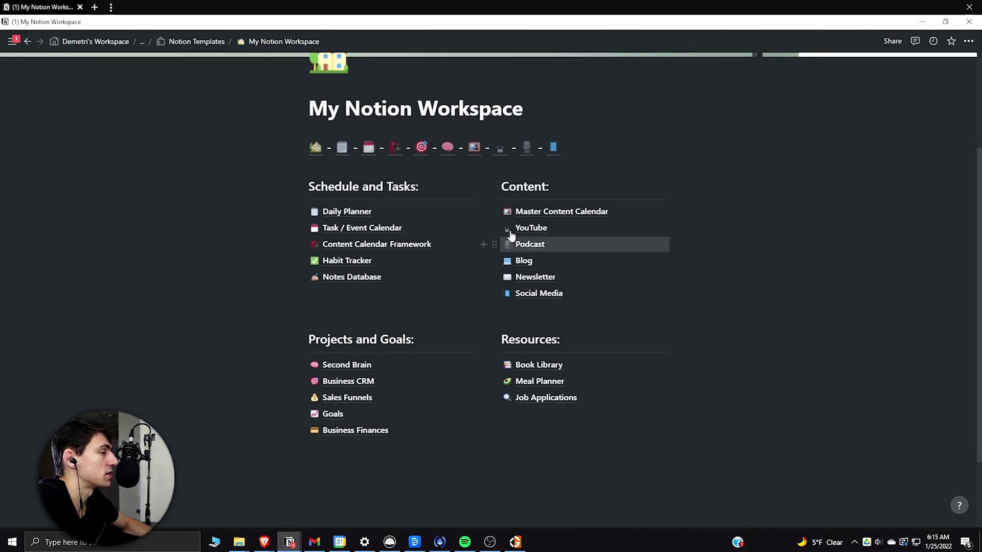
Step: Visit the Podcast and Master Content Calendar pages, then head back to the Daily Planner
click(526, 191)
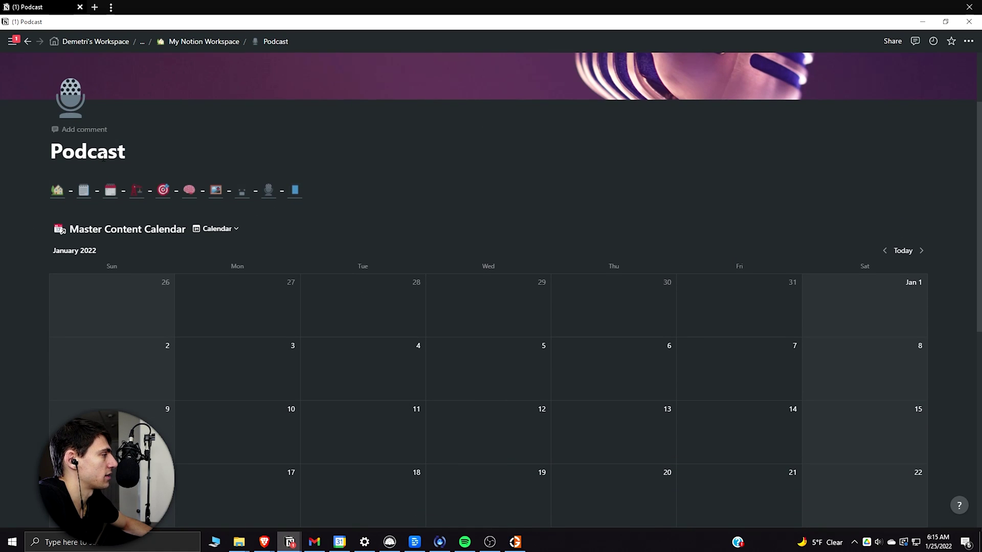
click(215, 197)
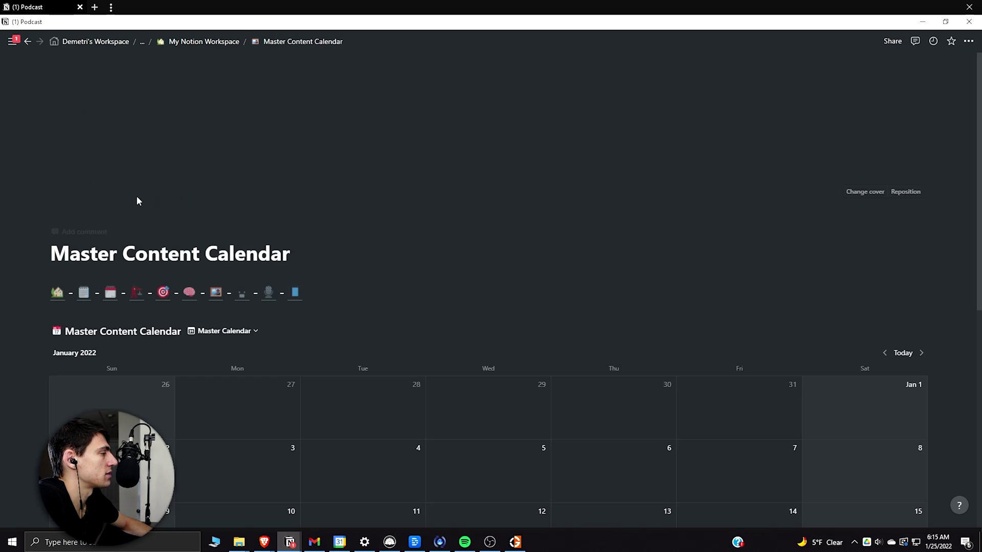
click(86, 295)
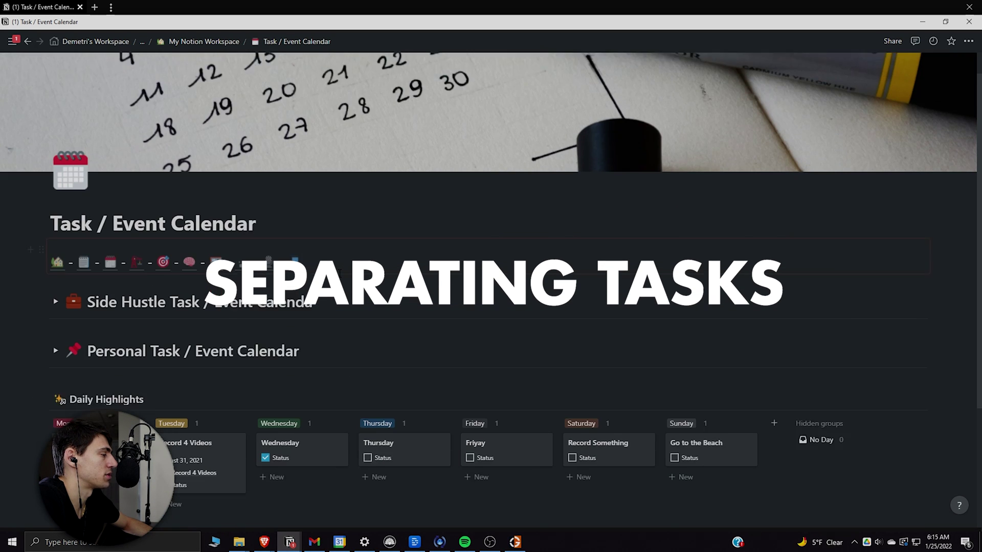
Step: Add the missing 'r' to the Side Hustle heading, then expand, browse and collapse the Personal calendar
scroll(340, 273, down, 2)
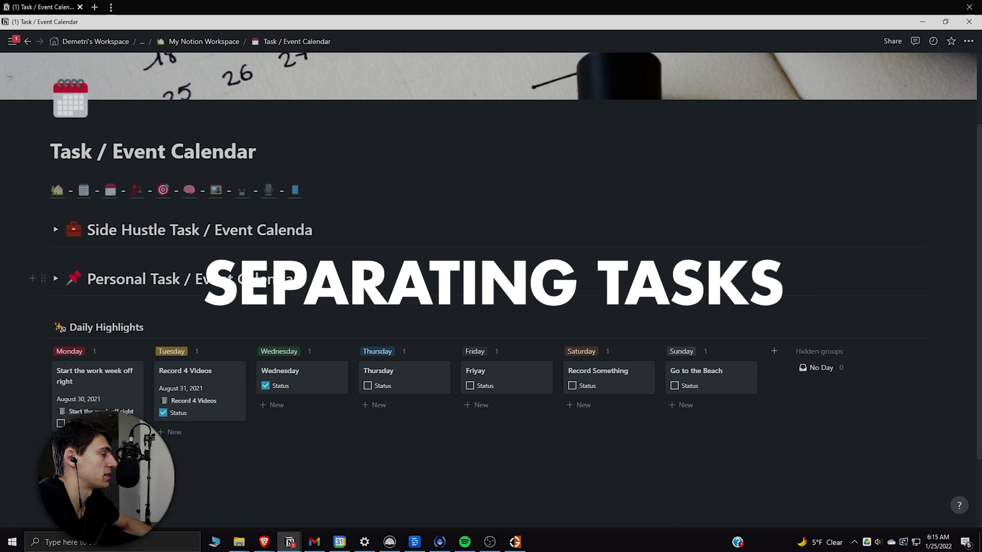
click(379, 231)
text(r)
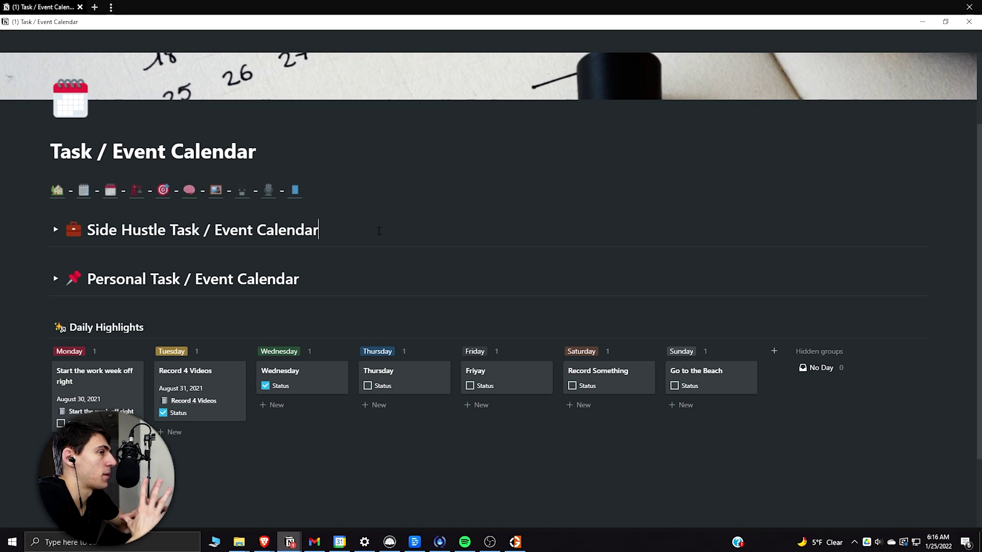
click(56, 278)
scroll(217, 339, down, 2)
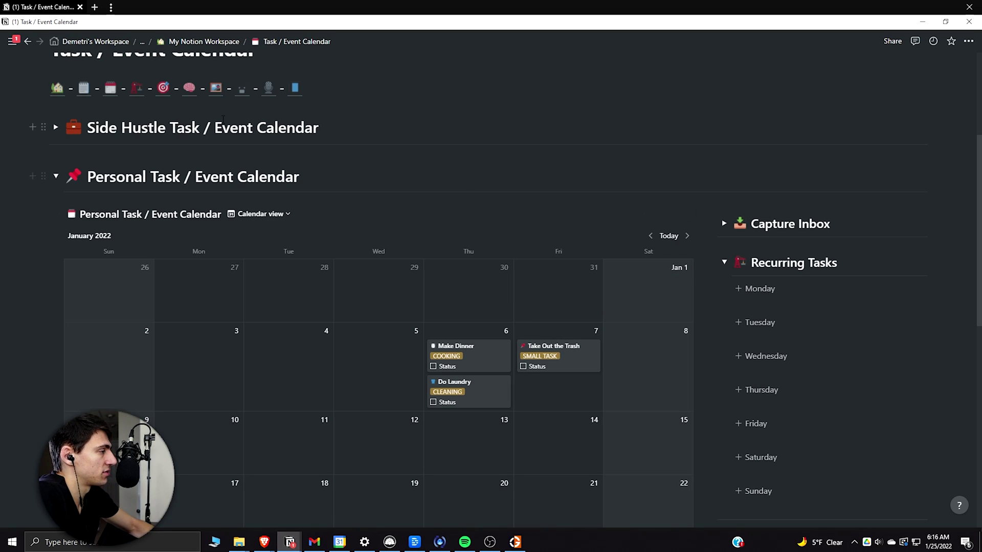
click(57, 177)
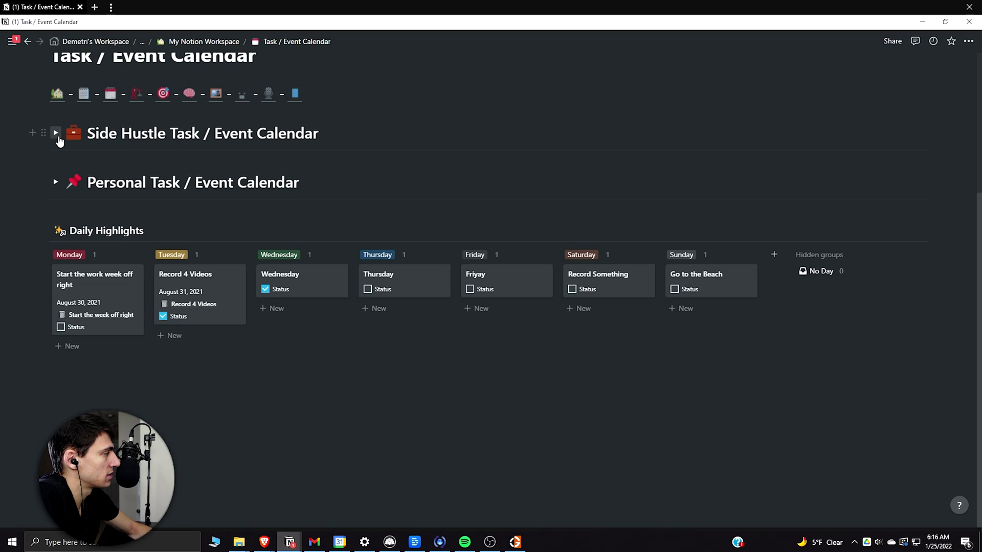
Step: Open Example YouTube Task in the Side Hustle calendar and review its Type, Sub Bucket and Overall Bucket
click(56, 134)
scroll(486, 224, down, 2)
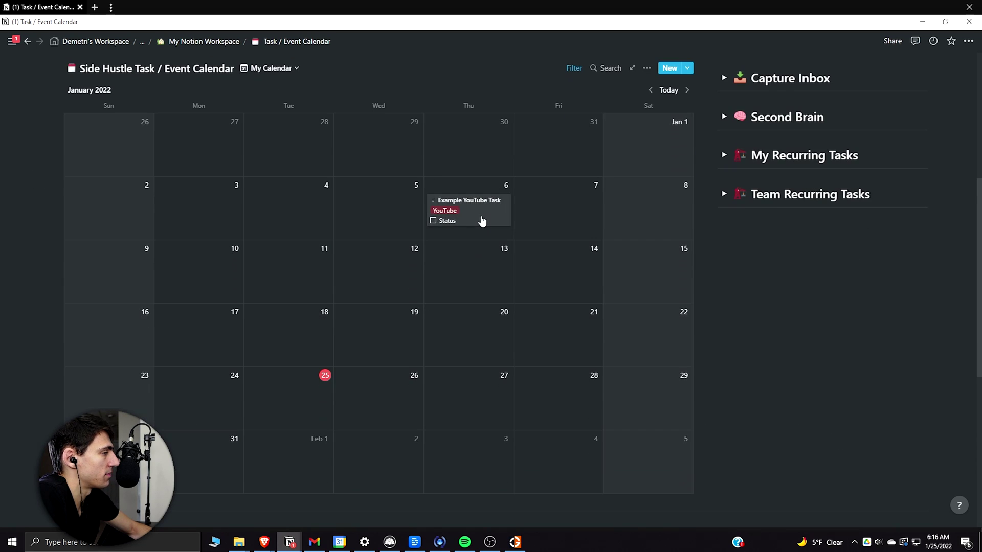
click(482, 220)
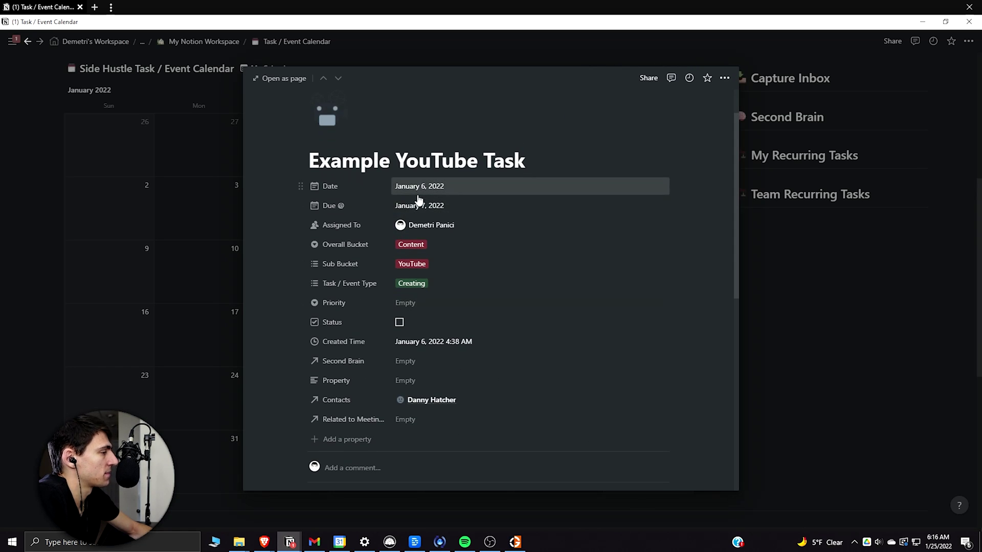
click(439, 282)
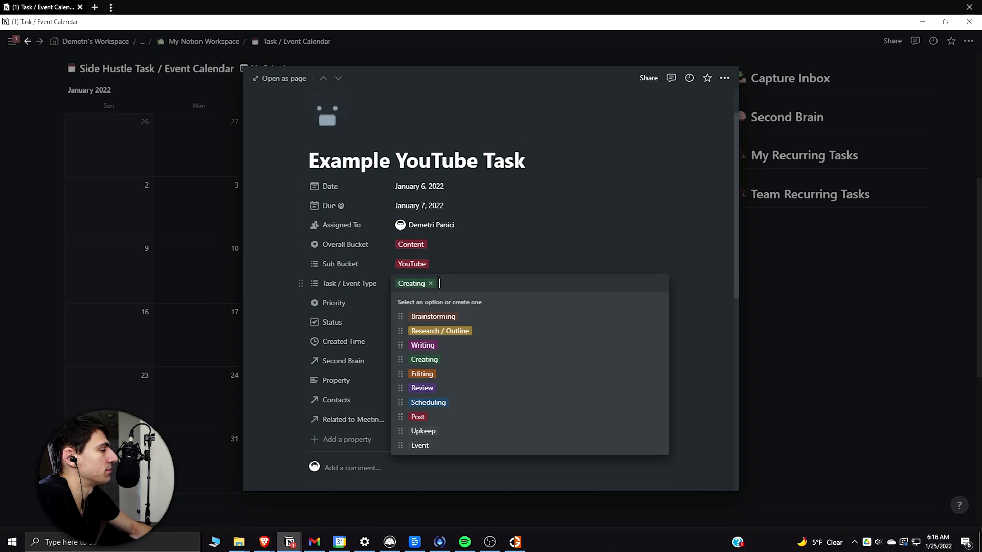
click(465, 258)
click(446, 263)
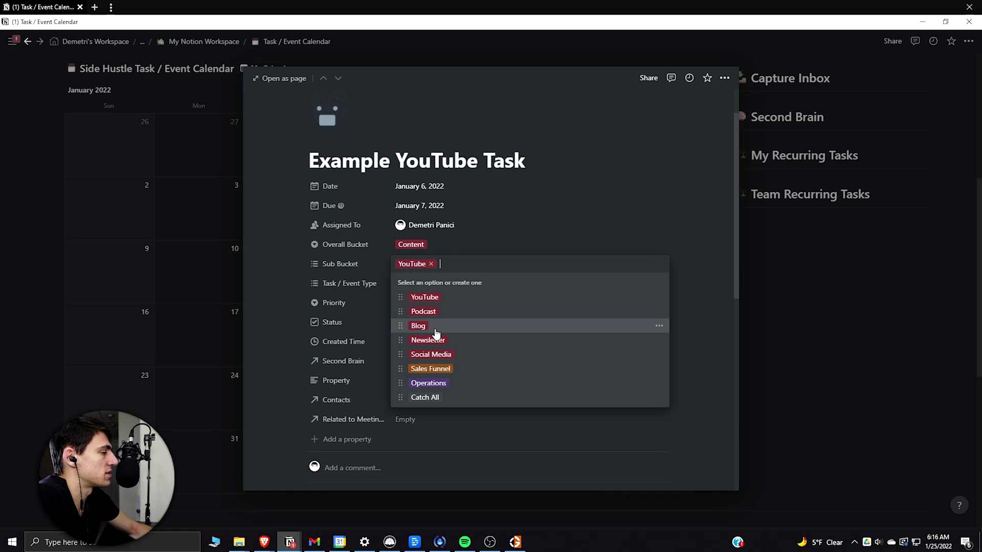
click(457, 253)
click(456, 253)
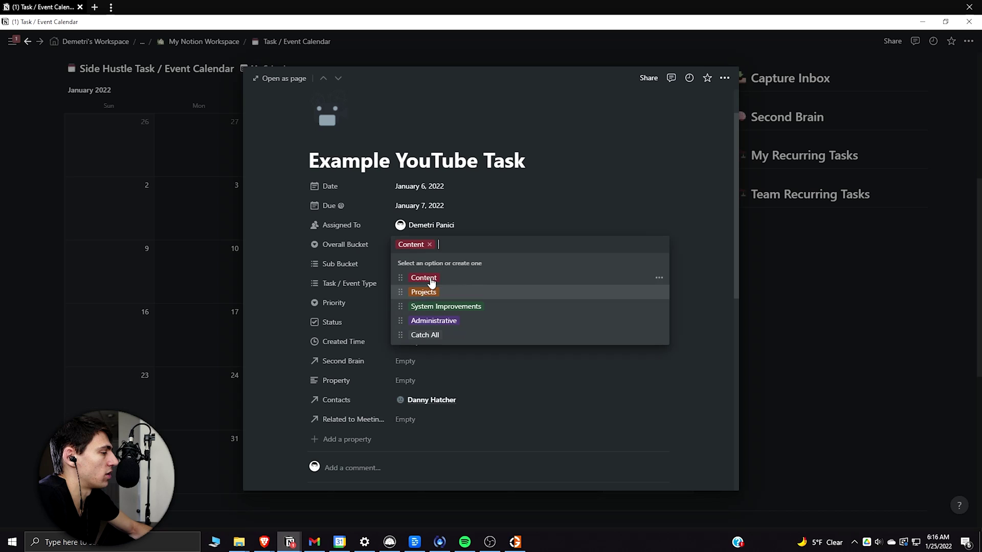
click(339, 238)
click(458, 245)
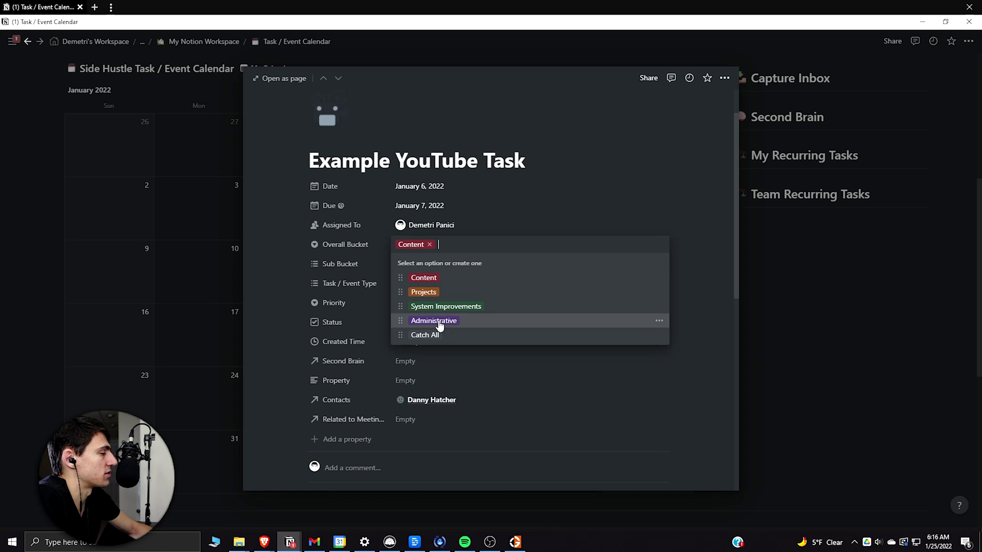
click(306, 243)
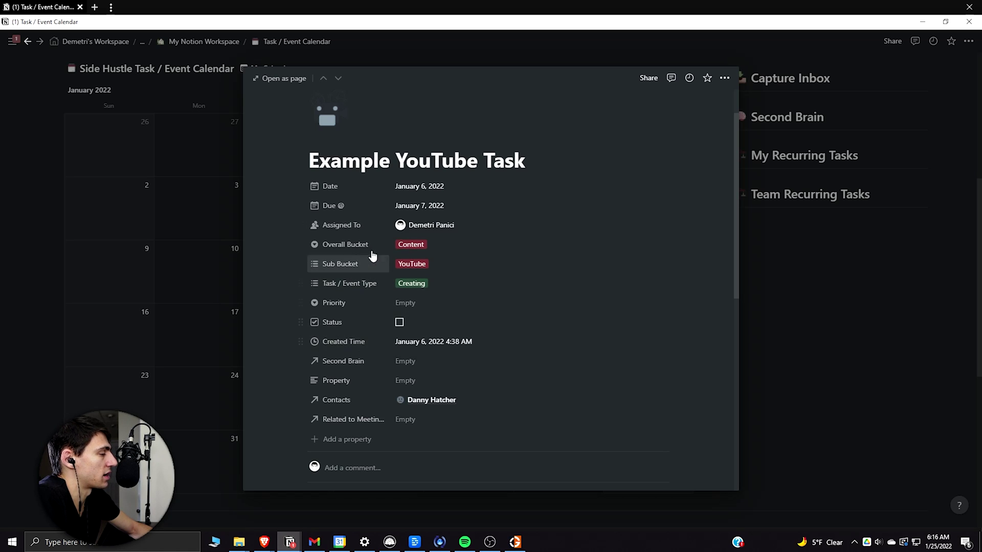
Step: Delete the unused field named Property from the task
scroll(510, 300, down, 2)
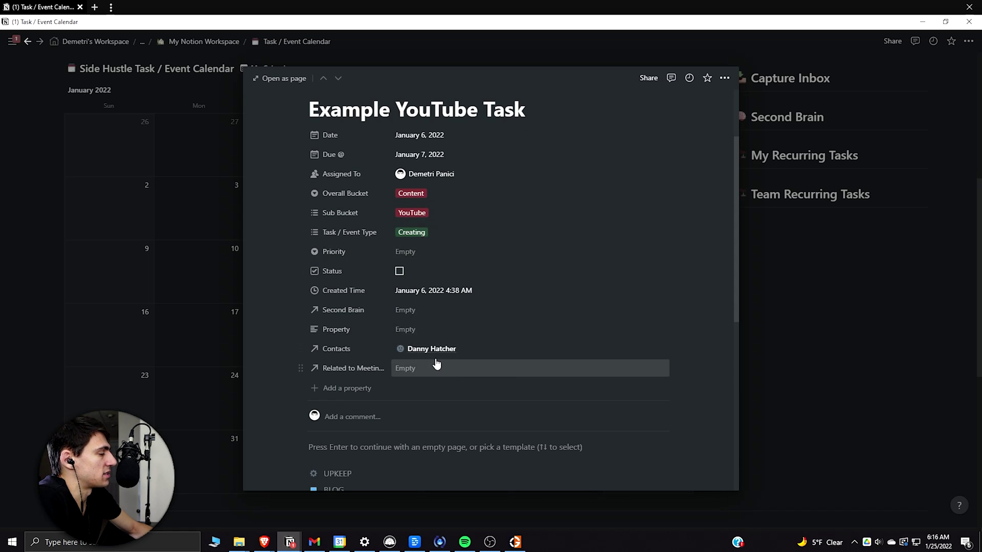
click(340, 330)
click(348, 436)
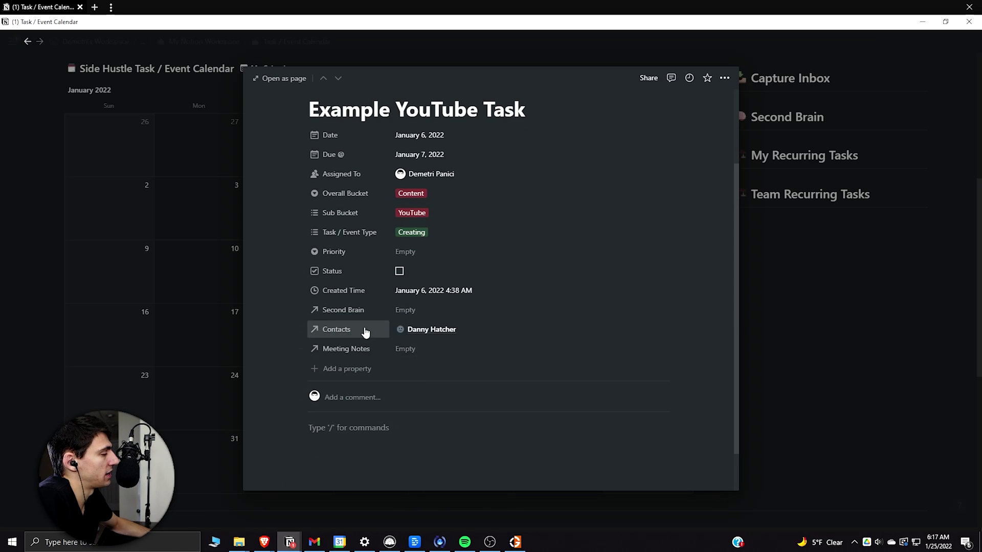
Step: Switch from the Side Hustle calendar to the Personal calendar and open the January 6 Make Dinner task
click(125, 145)
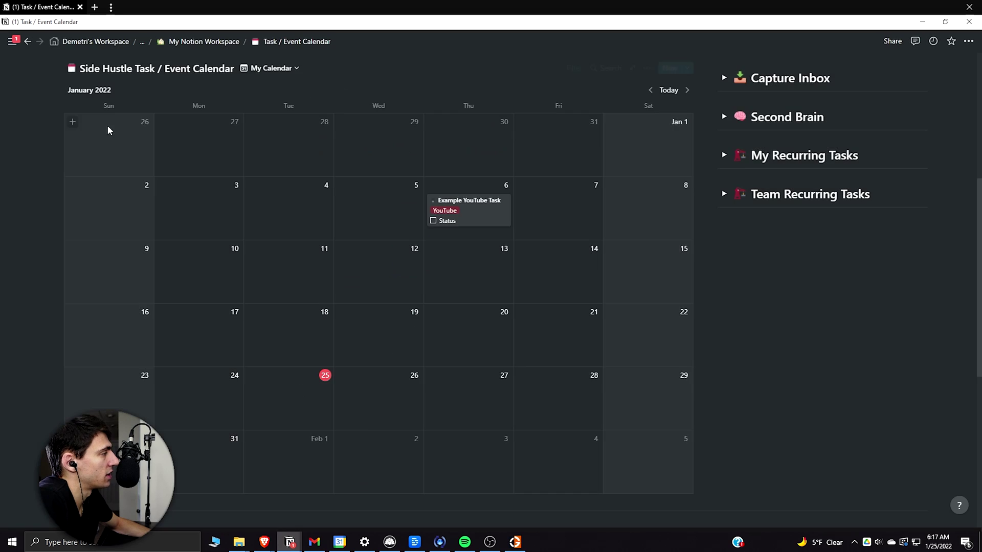
scroll(69, 133, up, 3)
click(56, 133)
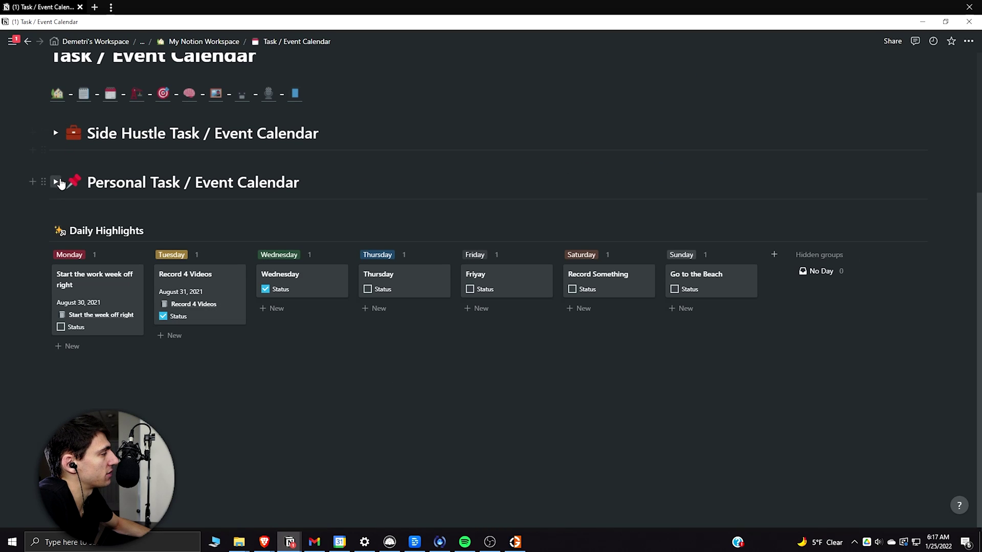
click(56, 182)
scroll(434, 217, down, 3)
click(493, 210)
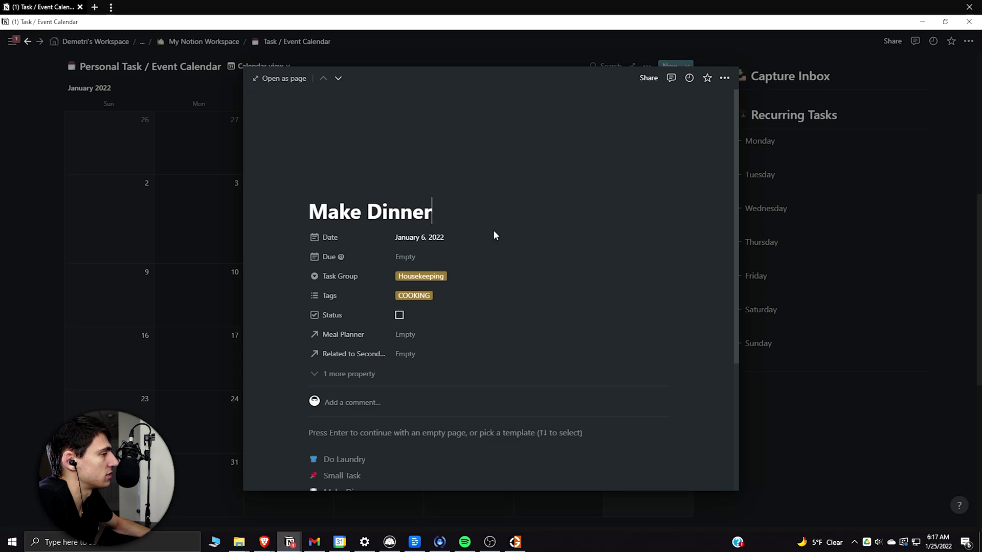
Step: Set Make Dinner's Task Group to Housekeeping and its tag to COOKING, then close it
scroll(440, 263, down, 1)
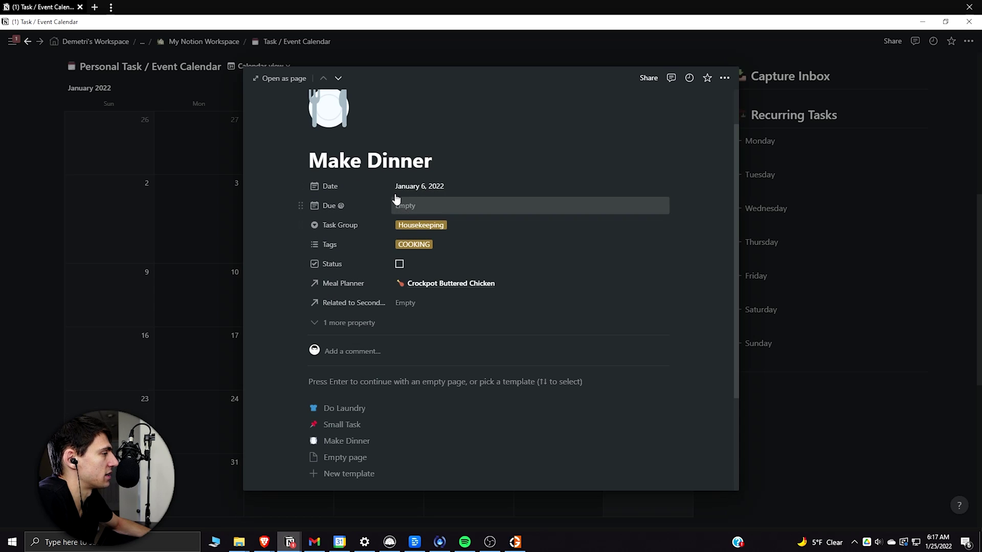
click(429, 225)
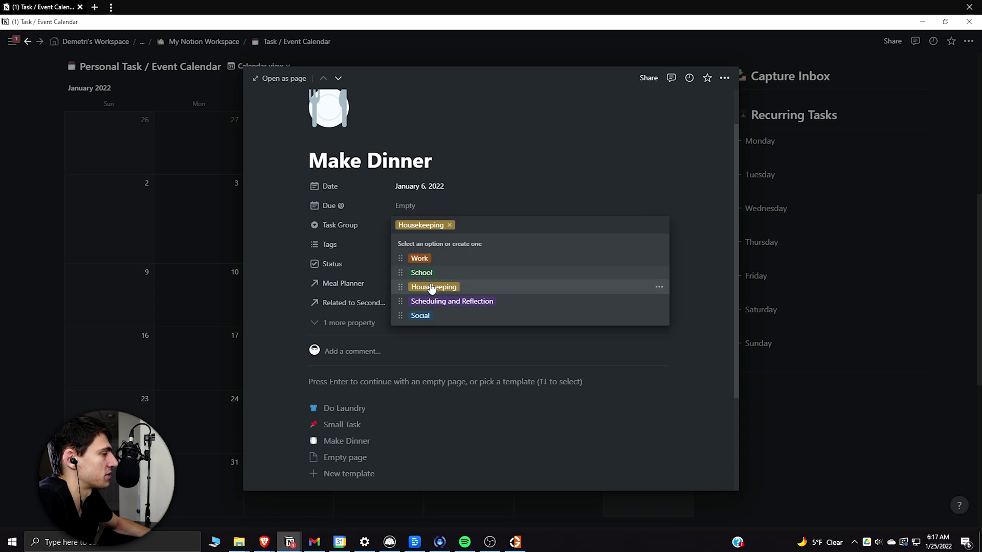
click(330, 234)
click(430, 253)
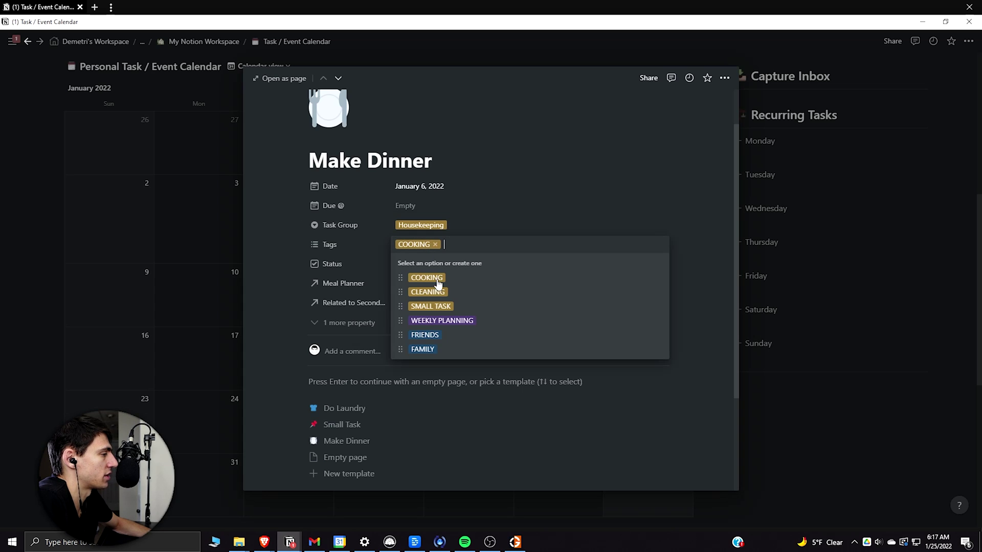
click(342, 185)
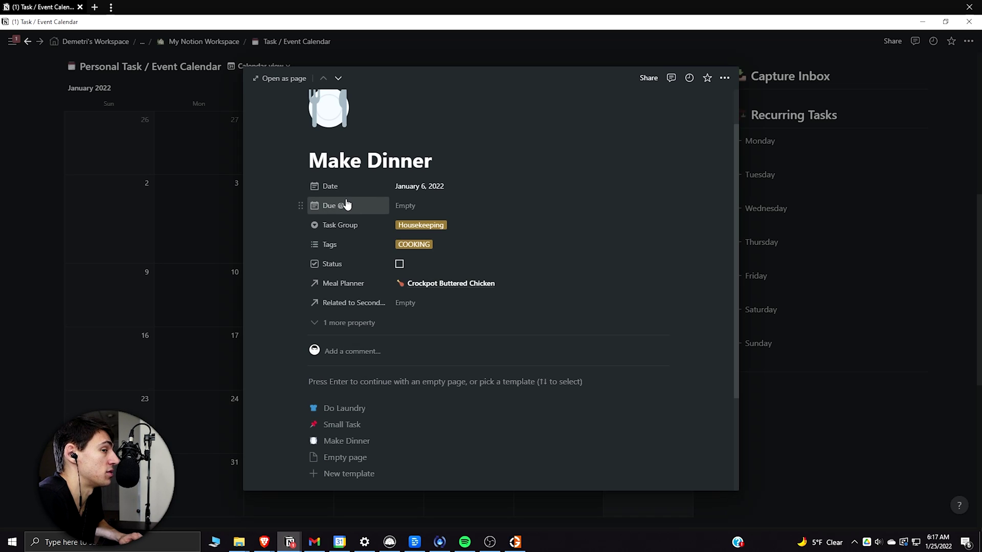
key(Escape)
Step: Move Take Out the Trash into the Monday recurring button's template
scroll(318, 344, down, 4)
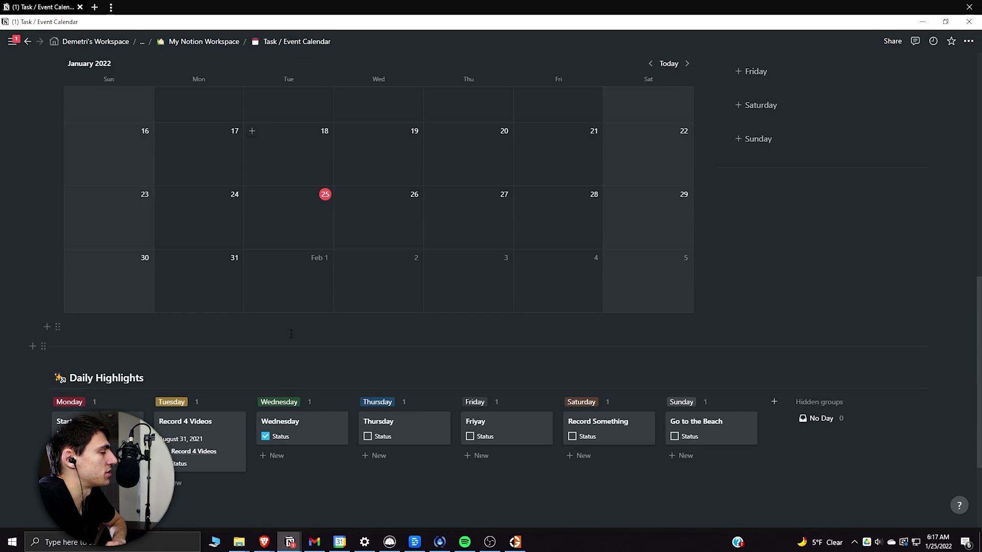
scroll(473, 327, up, 3)
scroll(472, 330, up, 2)
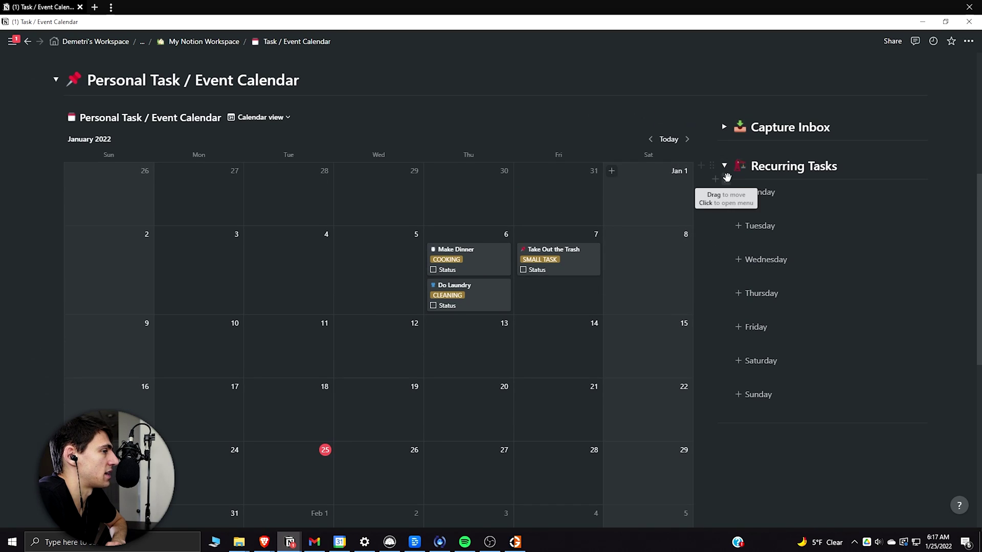
scroll(731, 176, up, 1)
scroll(732, 179, up, 1)
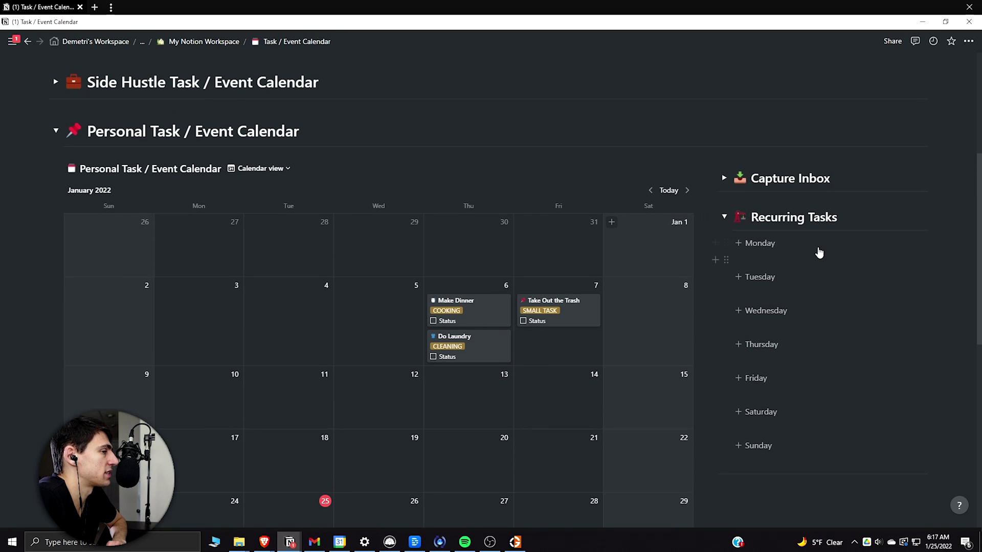
click(905, 243)
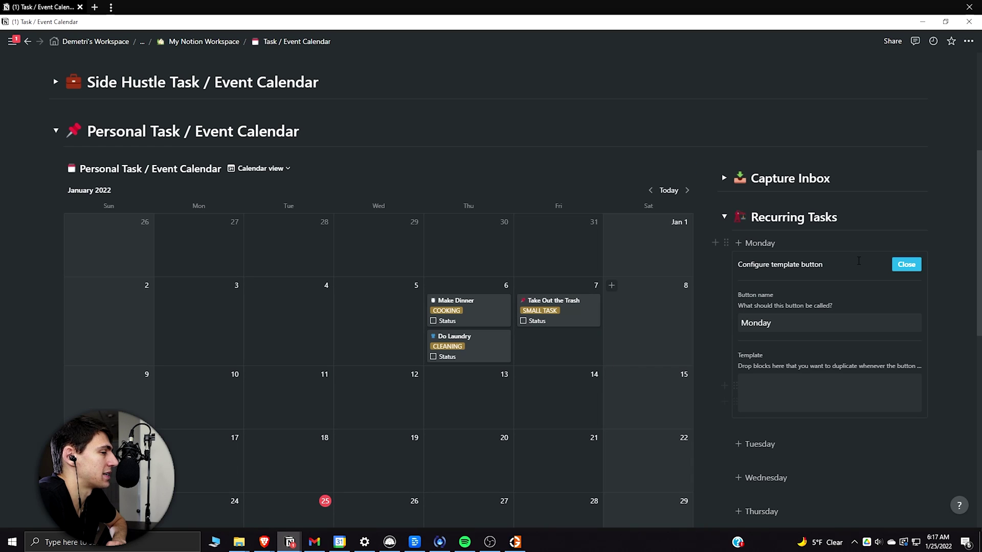
drag(554, 301, 768, 388)
click(765, 396)
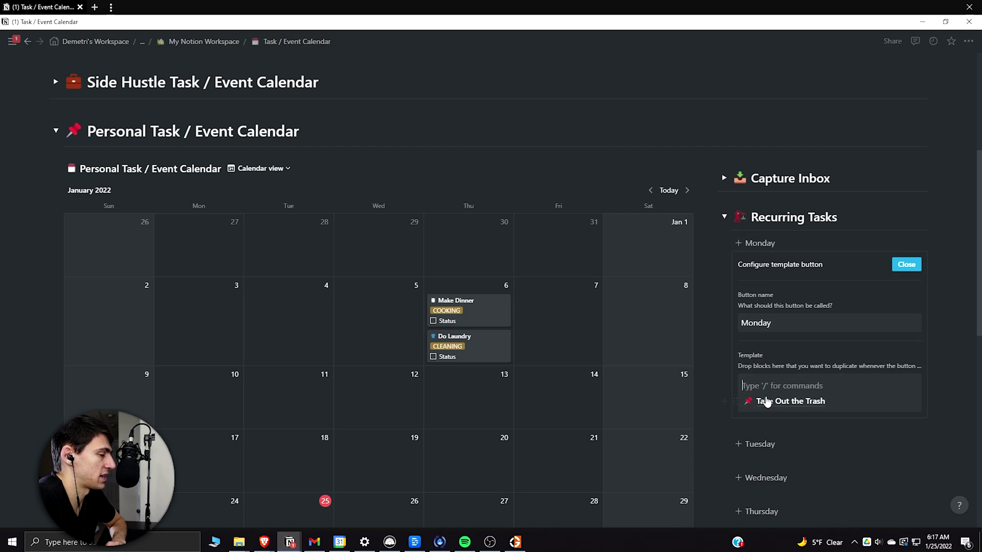
click(906, 264)
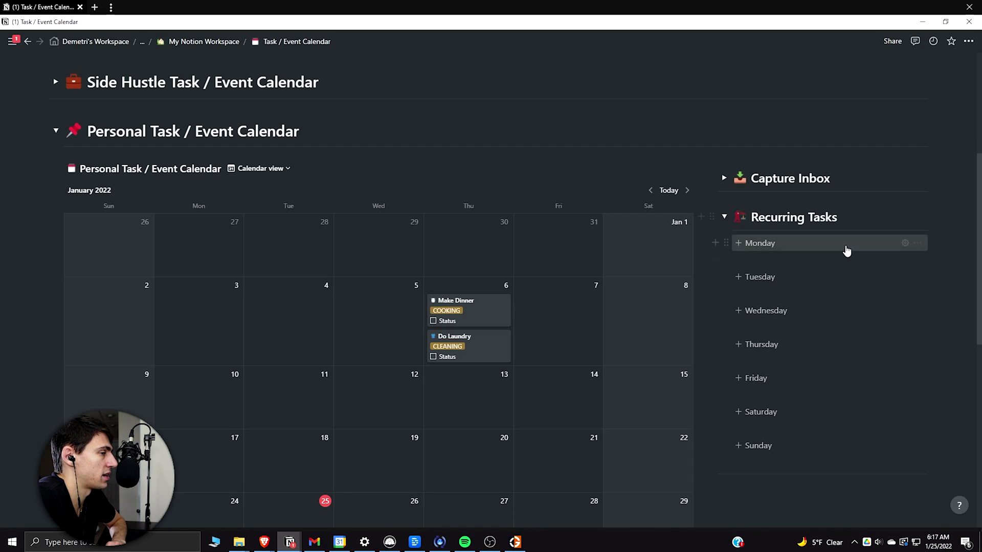
Step: Generate the Monday task, expand Capture Inbox, and place Take Out the Trash on January 7
click(847, 251)
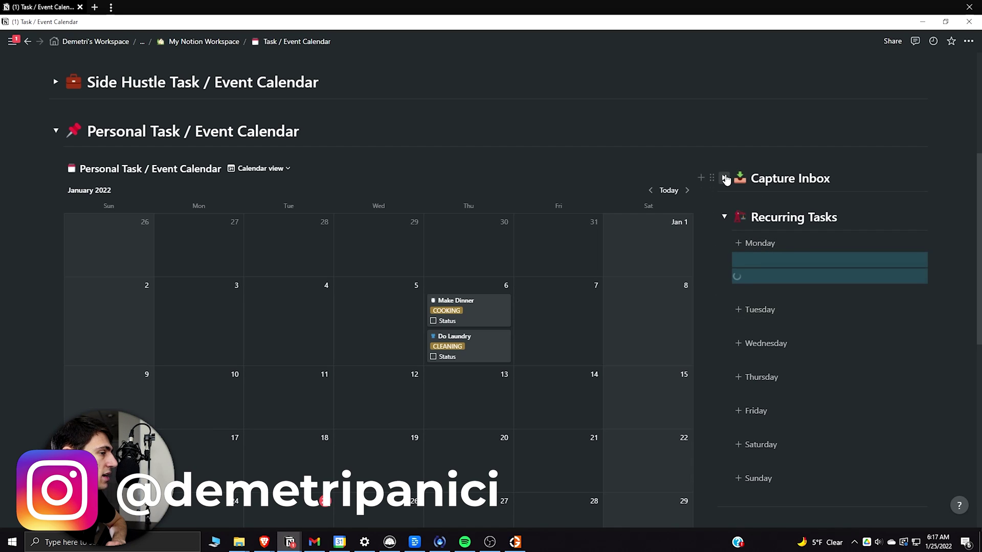
click(724, 178)
drag(798, 333, 558, 319)
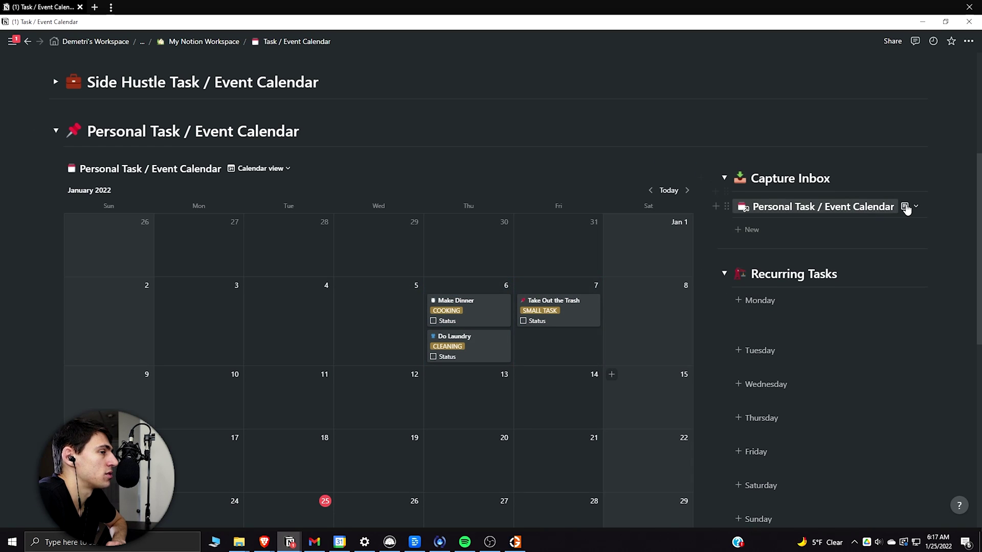
click(907, 206)
Step: Create a Make Dinner-template Capture Inbox entry titled 'make chichen kiev', fixing a typo
click(806, 206)
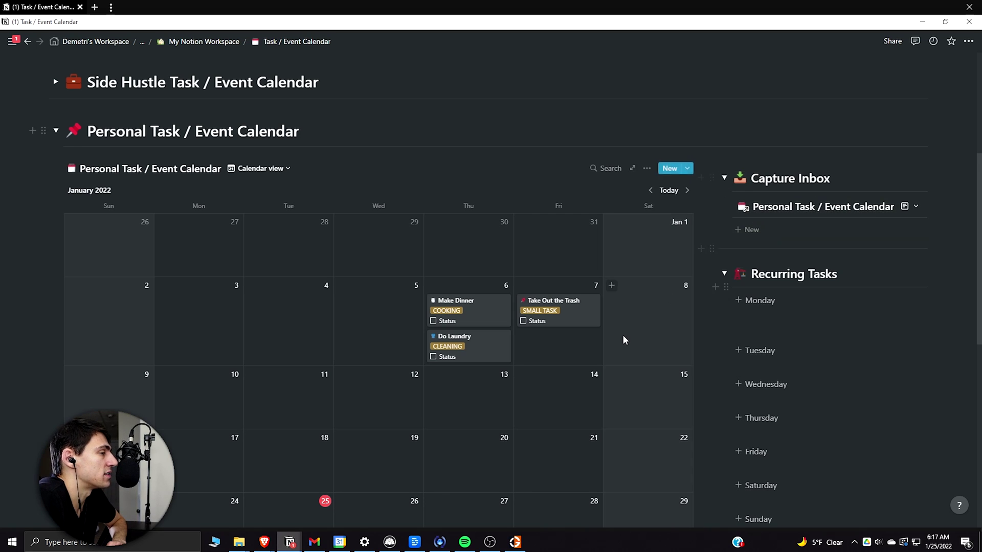
scroll(622, 339, down, 1)
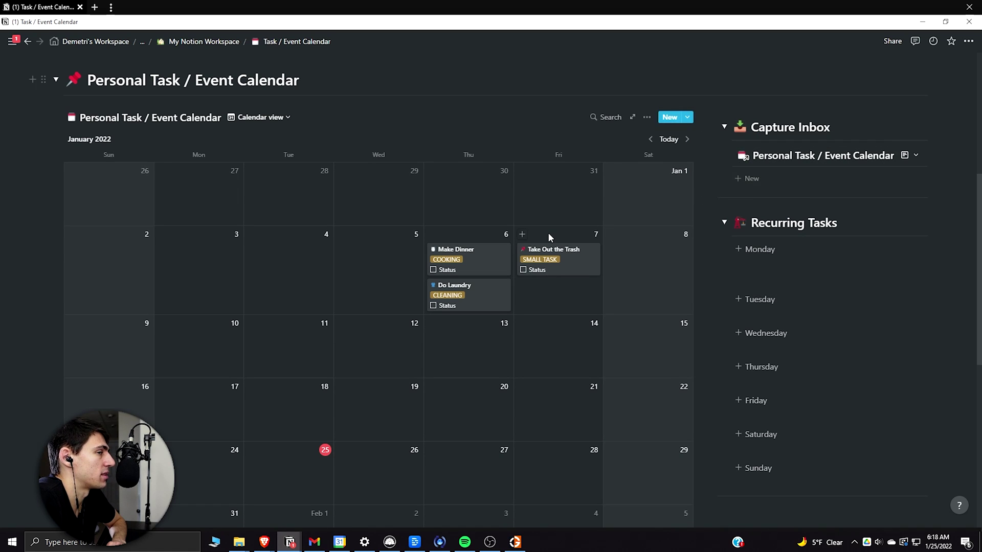
click(802, 178)
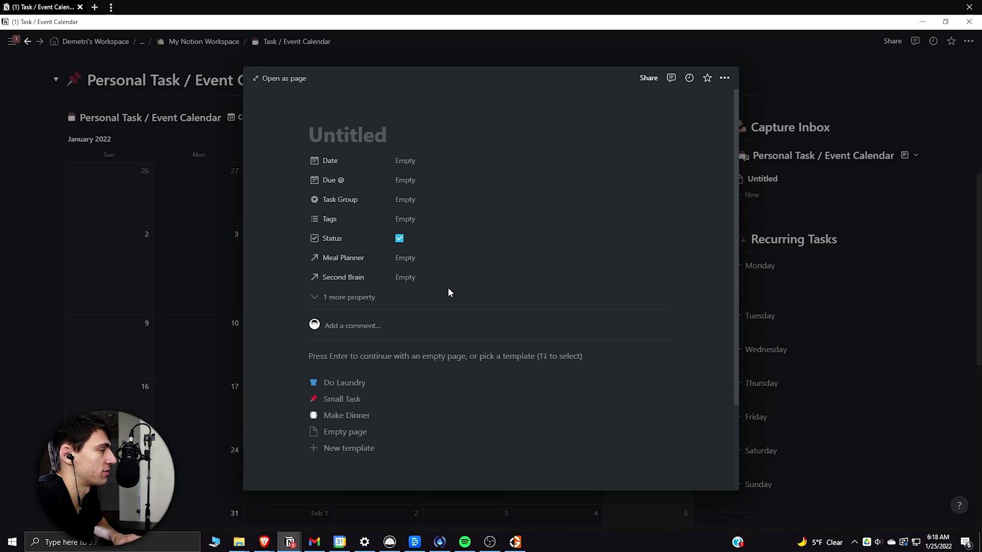
click(367, 417)
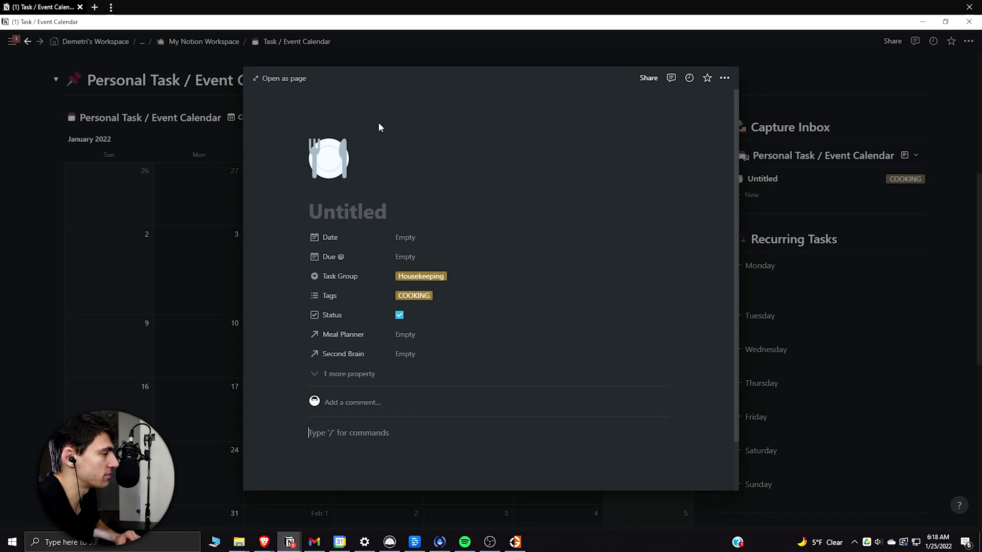
text(make chik)
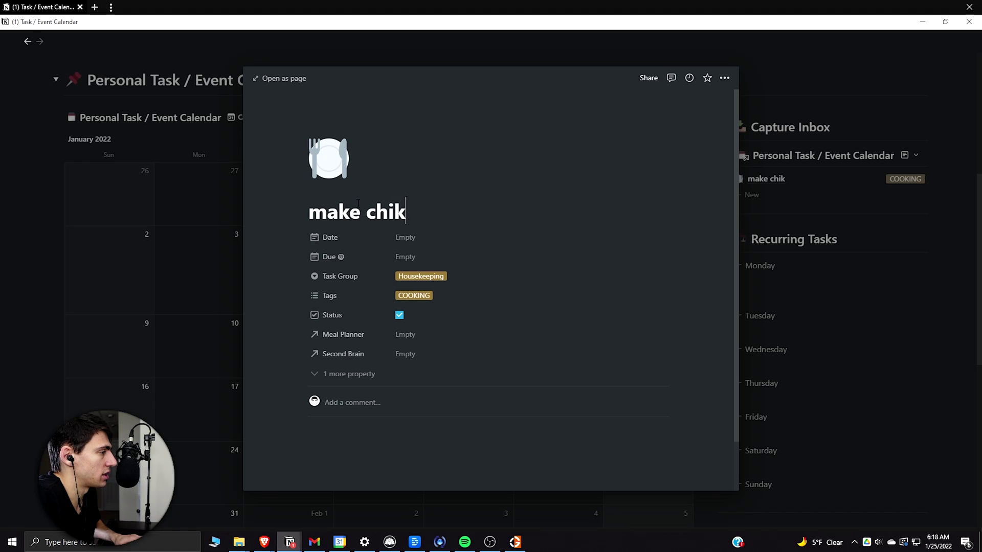
key(BackSpace)
text(chen kiev)
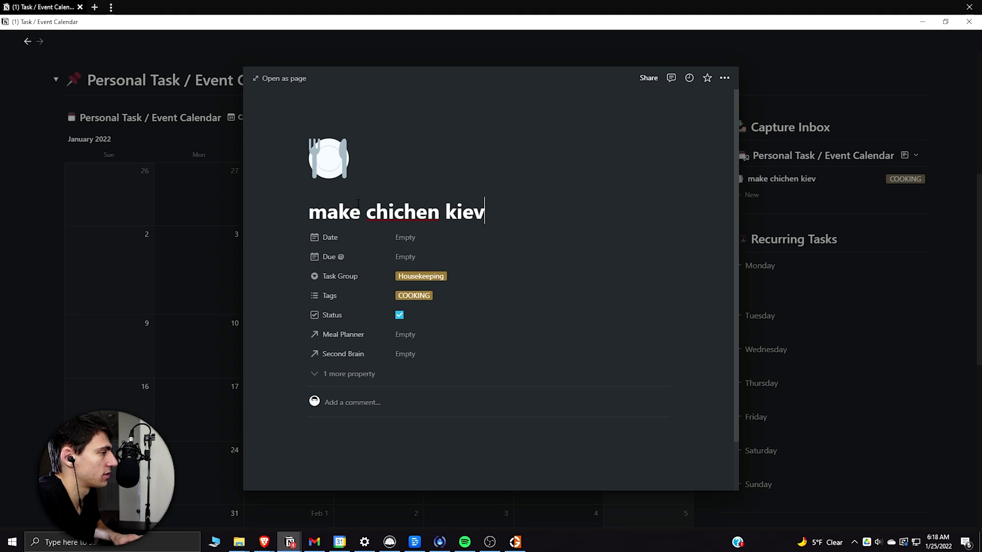
click(765, 162)
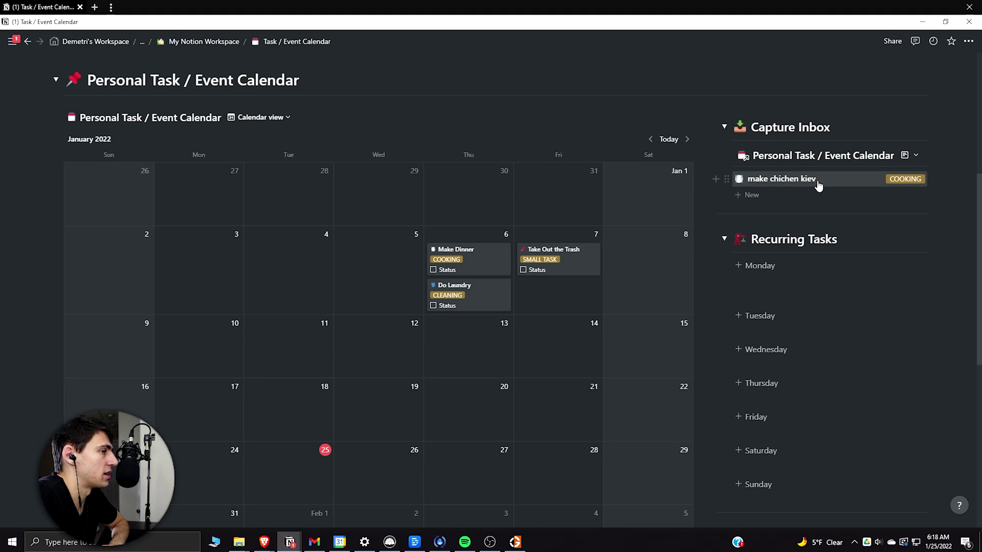
Step: Widen the inbox, filter Status is not Checked, and drag make chichen kiev to January 8 and back
drag(706, 118, 654, 117)
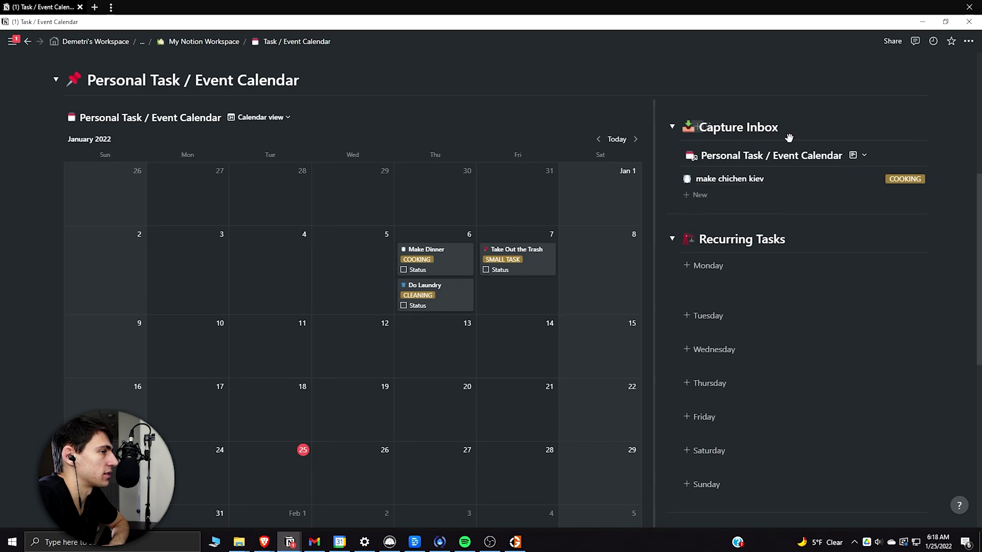
click(884, 156)
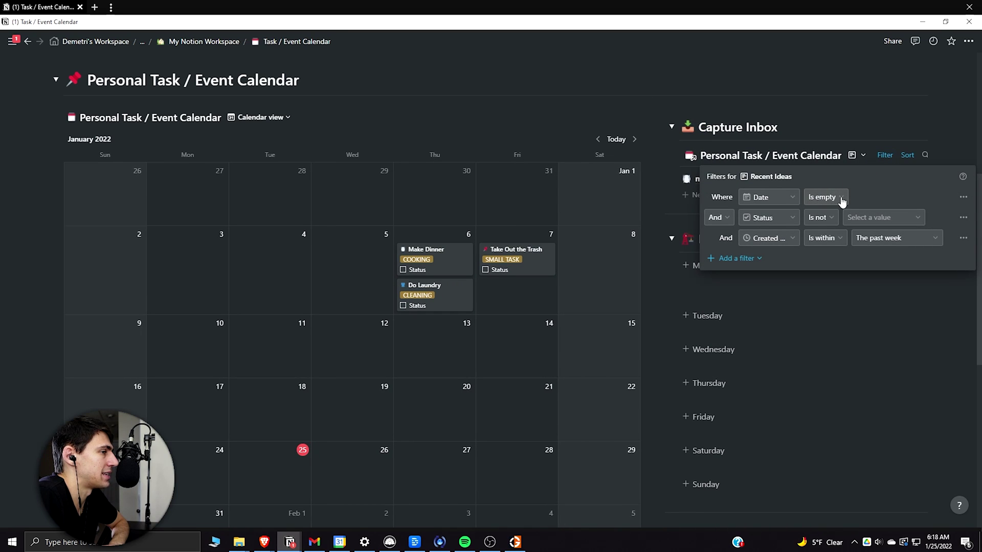
click(850, 218)
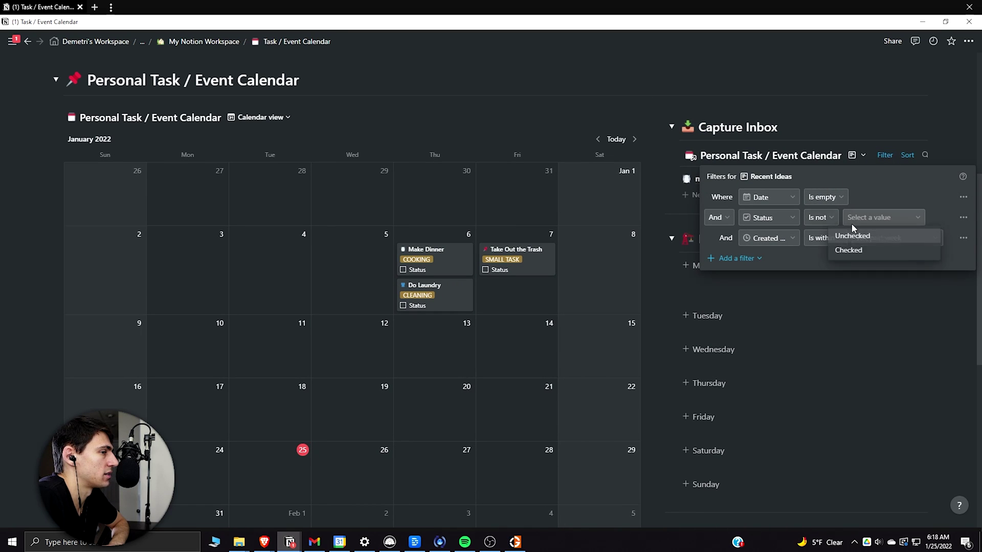
click(851, 250)
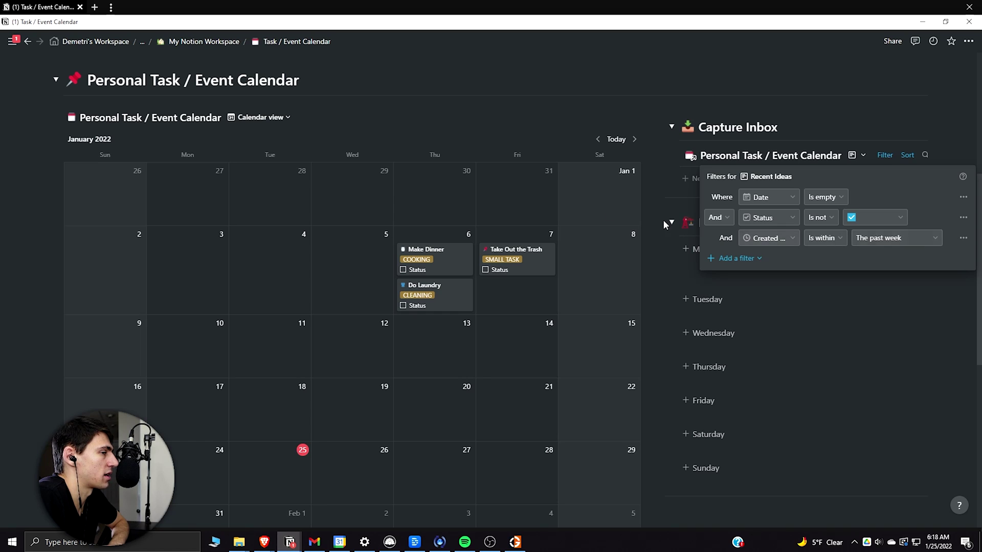
click(662, 219)
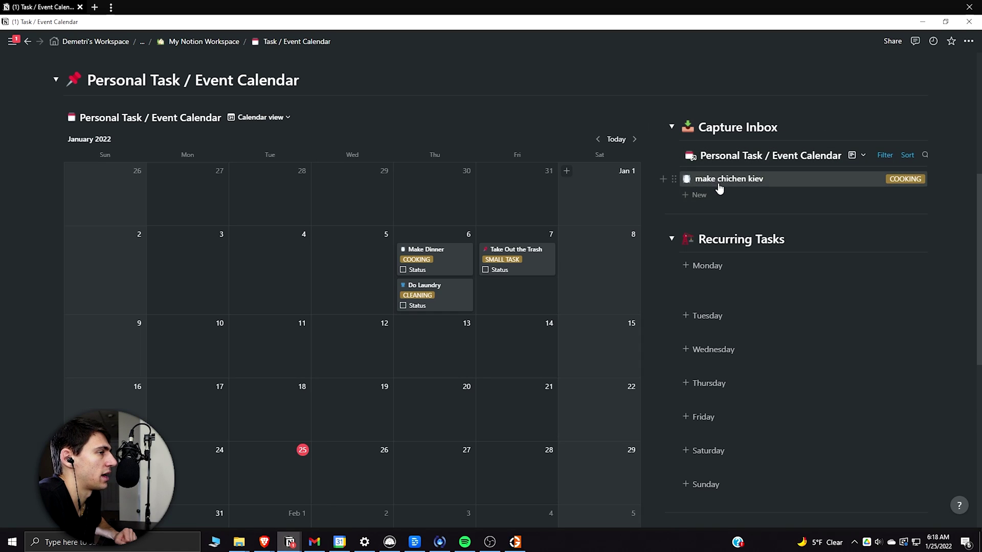
drag(719, 185, 561, 264)
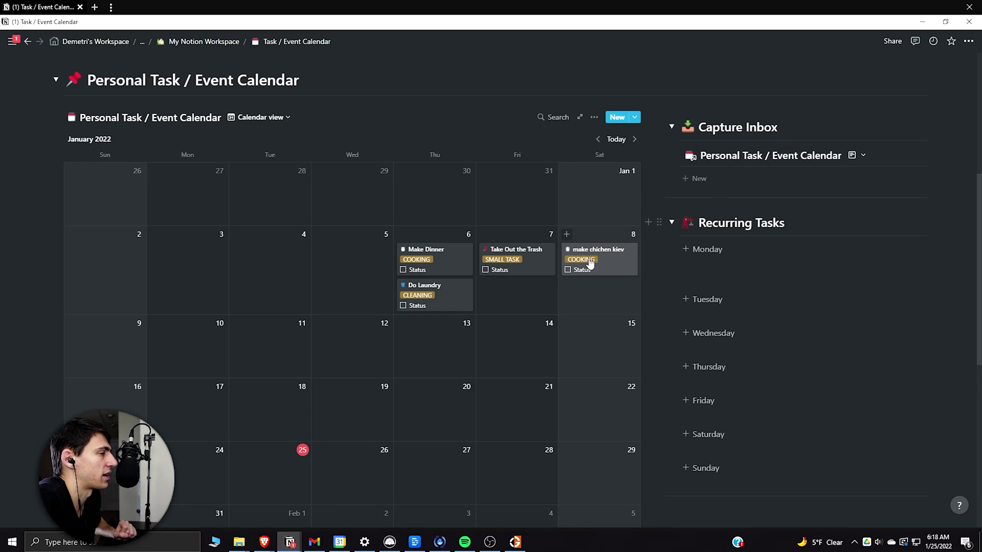
drag(589, 263, 726, 179)
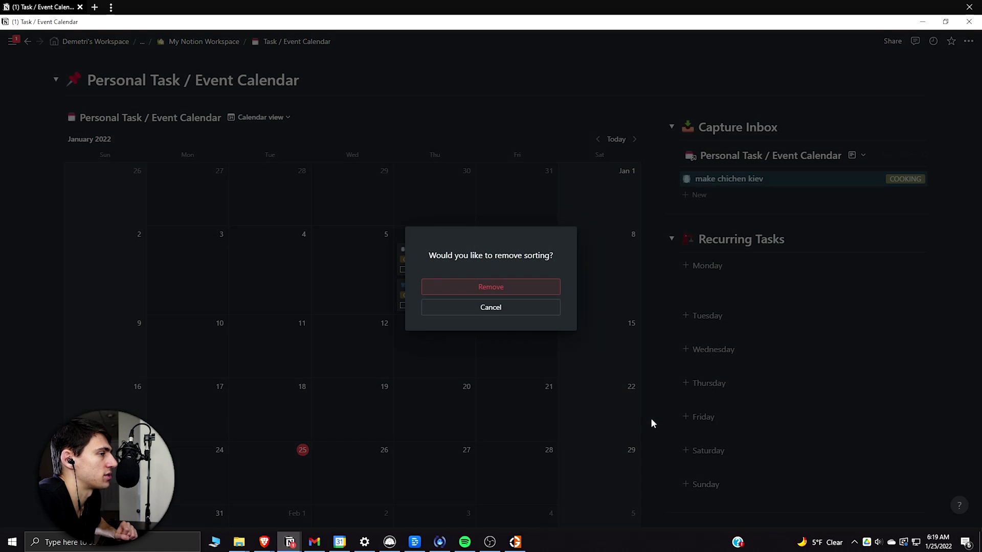
Step: Keep the inbox sorting and show the Status property in the inbox, ordered above Tags
click(512, 309)
mouse_move(655, 122)
mouse_down()
mouse_move(705, 122)
mouse_move(653, 123)
mouse_up()
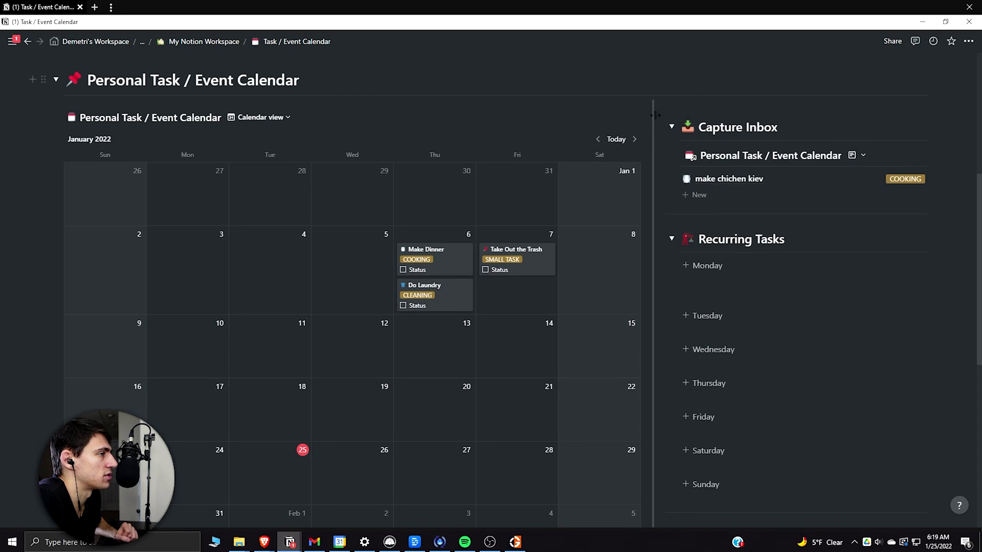
click(920, 155)
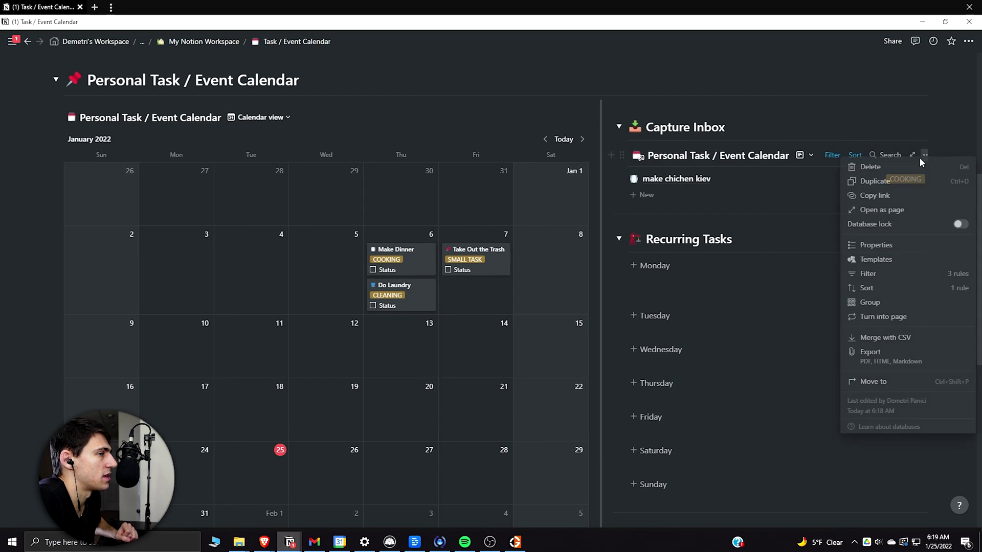
click(871, 256)
click(925, 264)
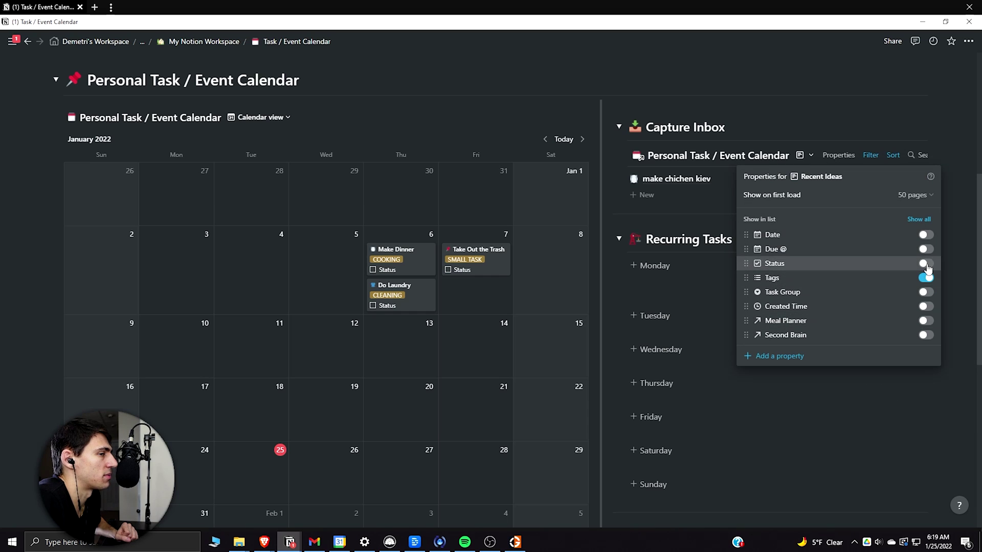
click(745, 126)
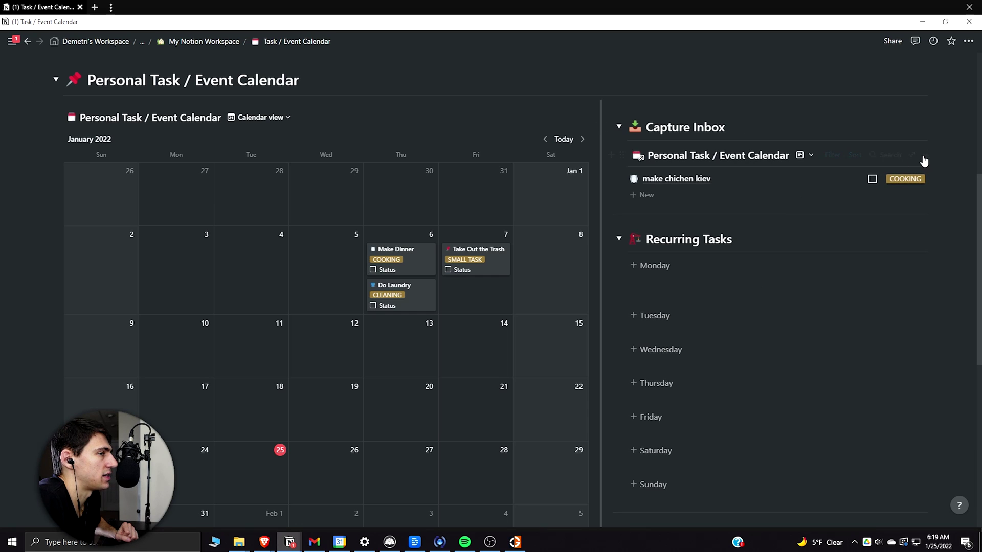
click(920, 155)
click(913, 247)
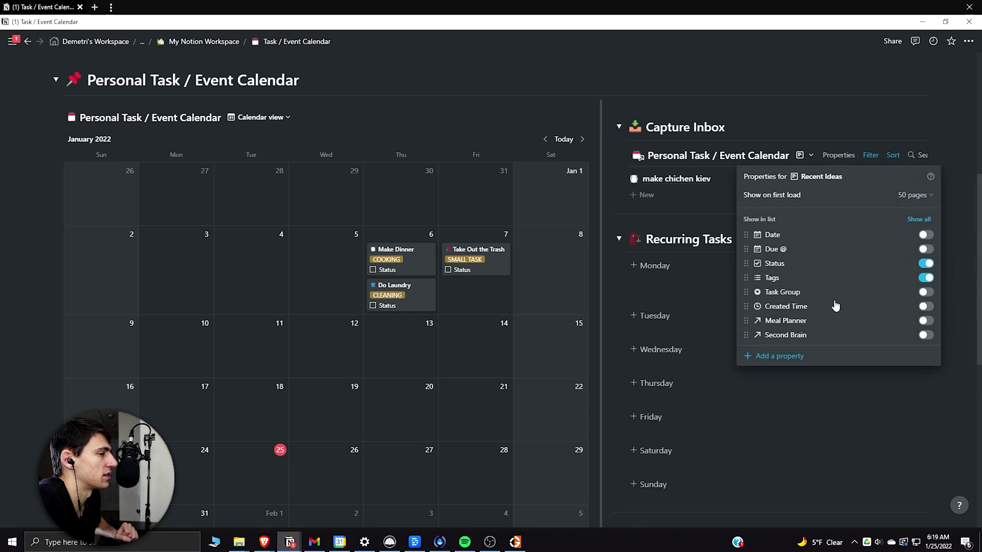
drag(765, 280, 777, 306)
click(636, 152)
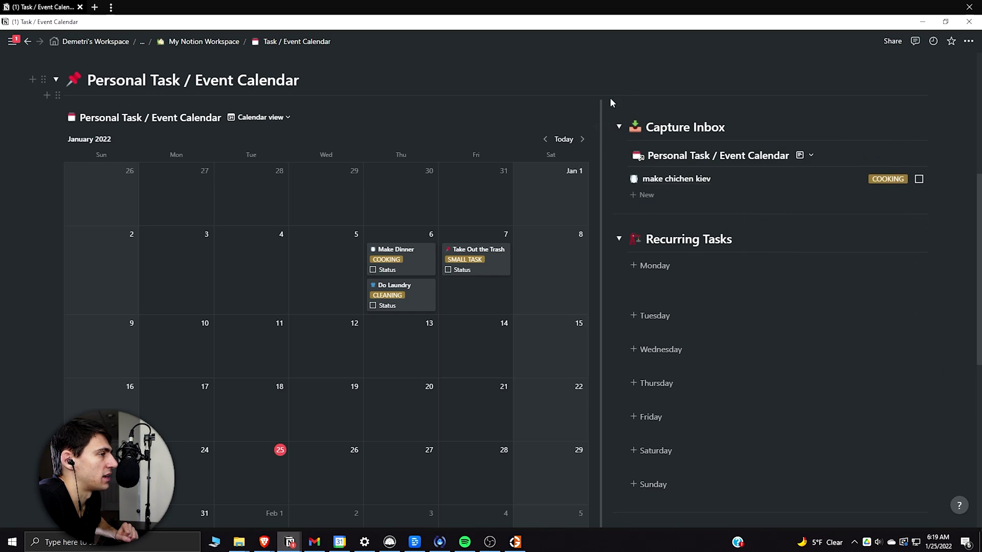
Step: Widen the calendar column and check off make chichen kiev to clear it from the inbox
drag(601, 113, 652, 112)
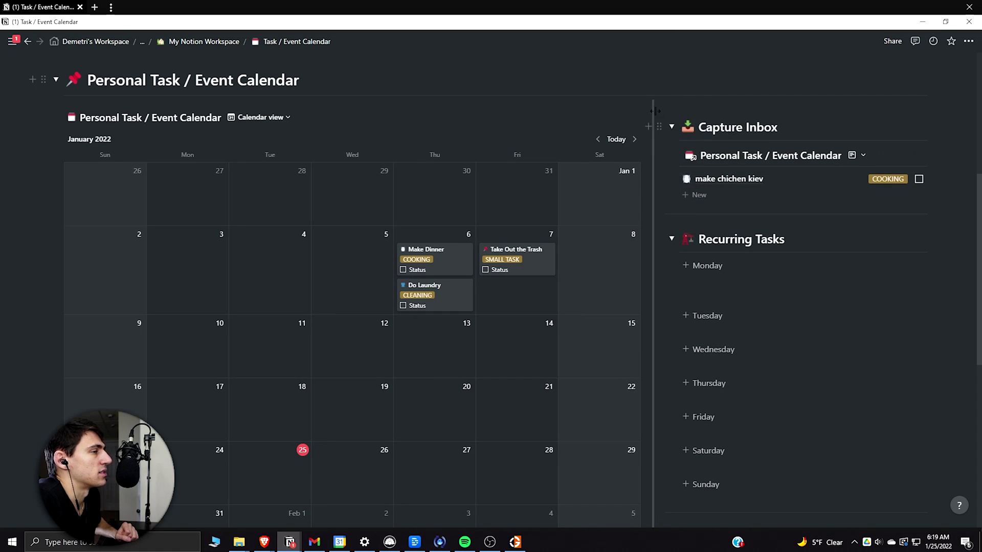
mouse_move(674, 110)
mouse_down()
mouse_move(724, 111)
mouse_move(671, 111)
mouse_up()
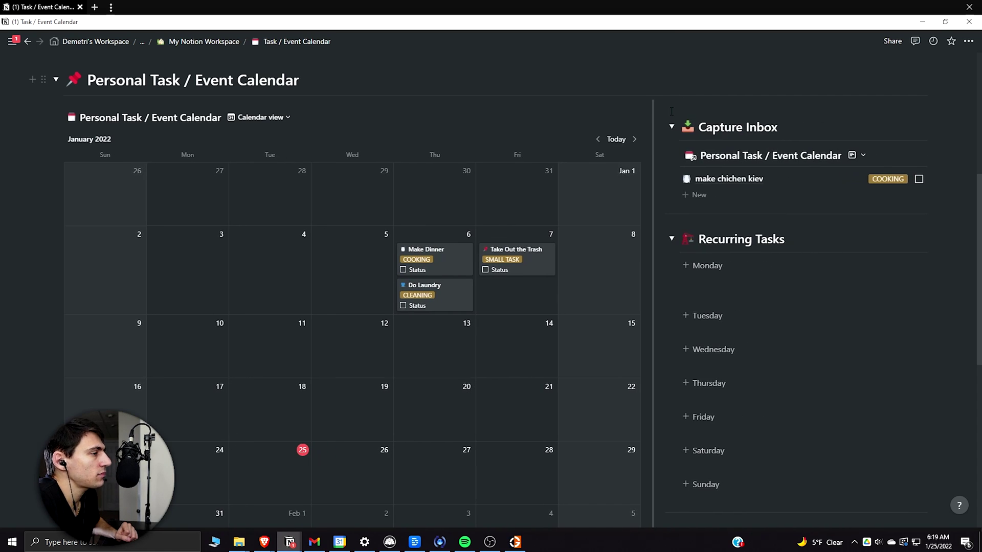
click(919, 179)
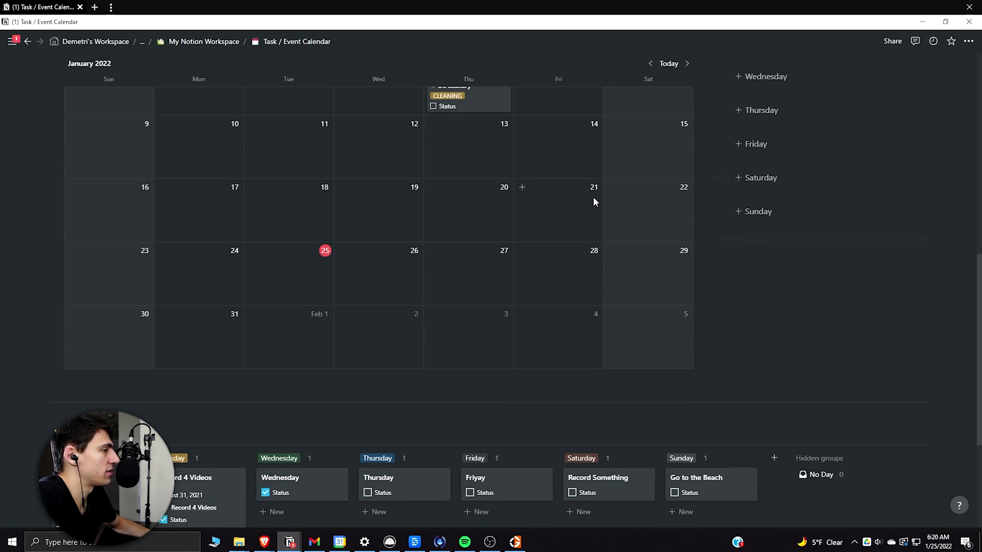
scroll(593, 196, up, 2)
scroll(659, 286, down, 3)
scroll(632, 365, down, 2)
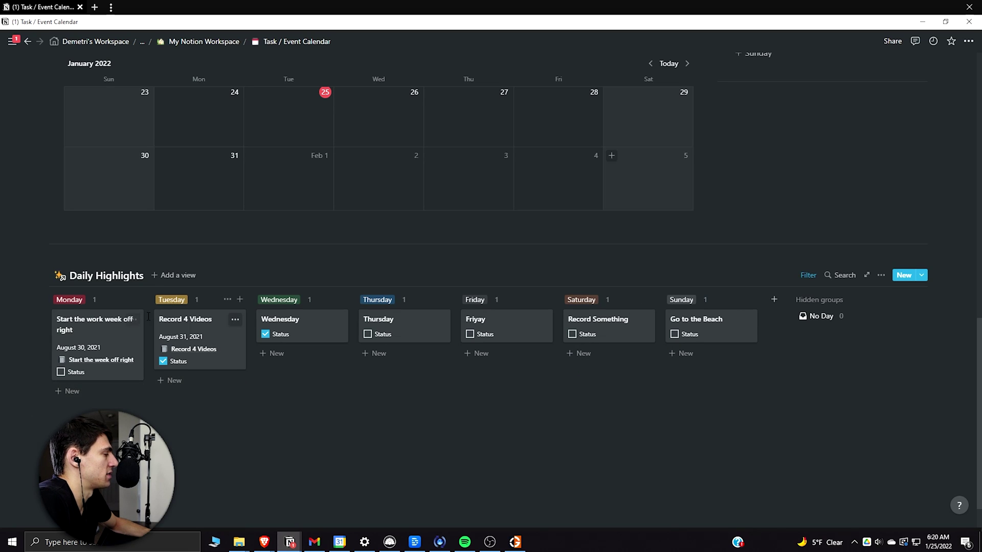
scroll(132, 374, up, 3)
scroll(133, 374, down, 3)
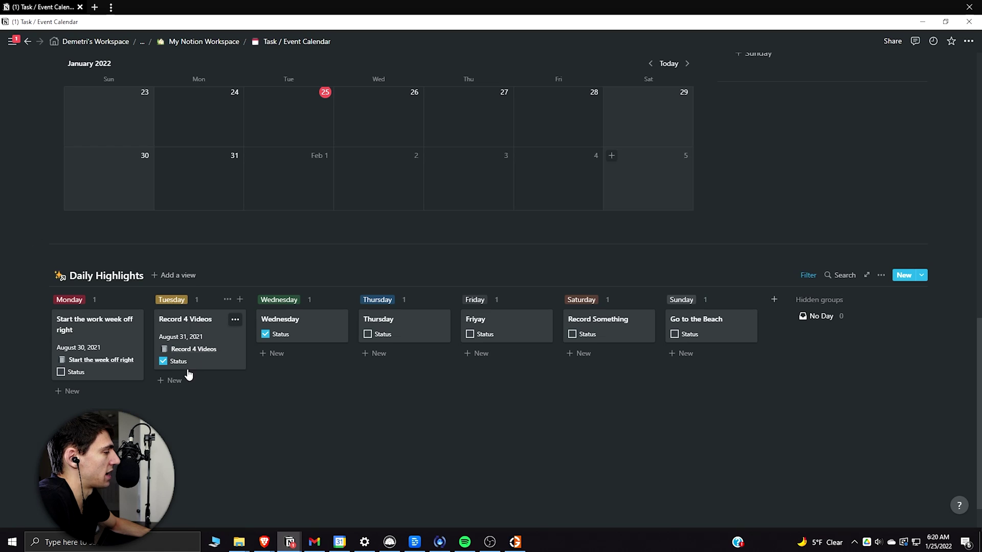
scroll(186, 359, up, 1)
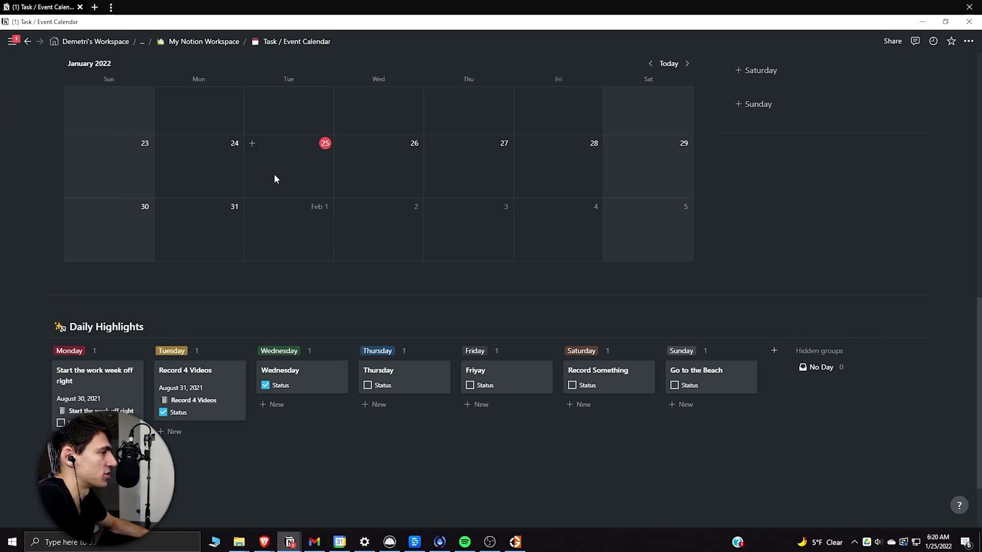
scroll(274, 176, up, 5)
Step: Drag a task card onto January 25 and collapse the Personal calendar
drag(344, 171, 474, 242)
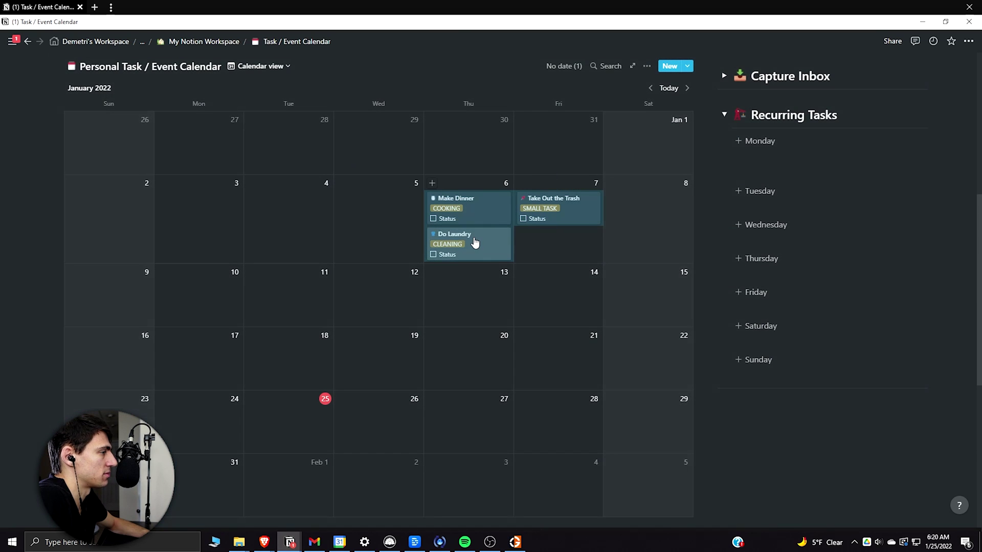
scroll(361, 256, down, 2)
scroll(354, 307, up, 2)
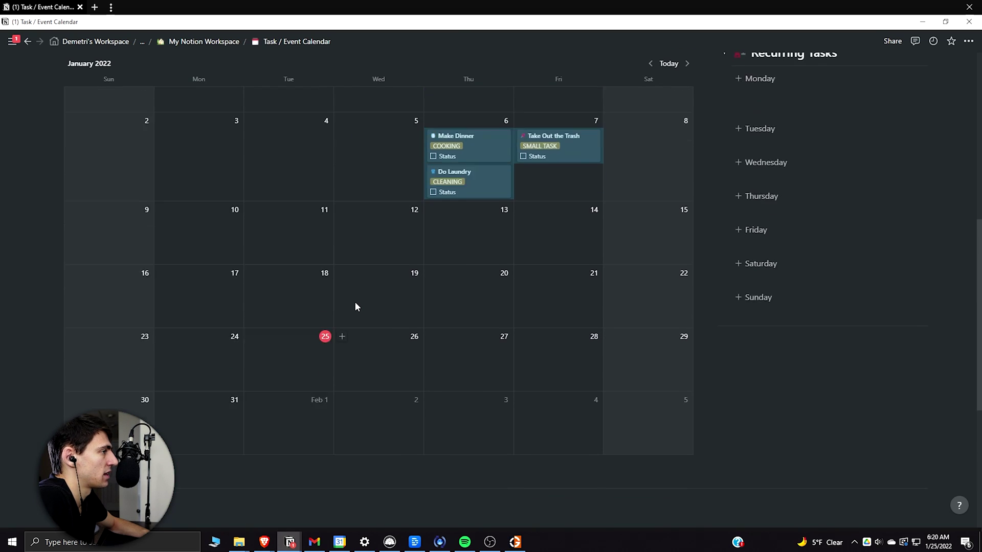
scroll(193, 173, up, 4)
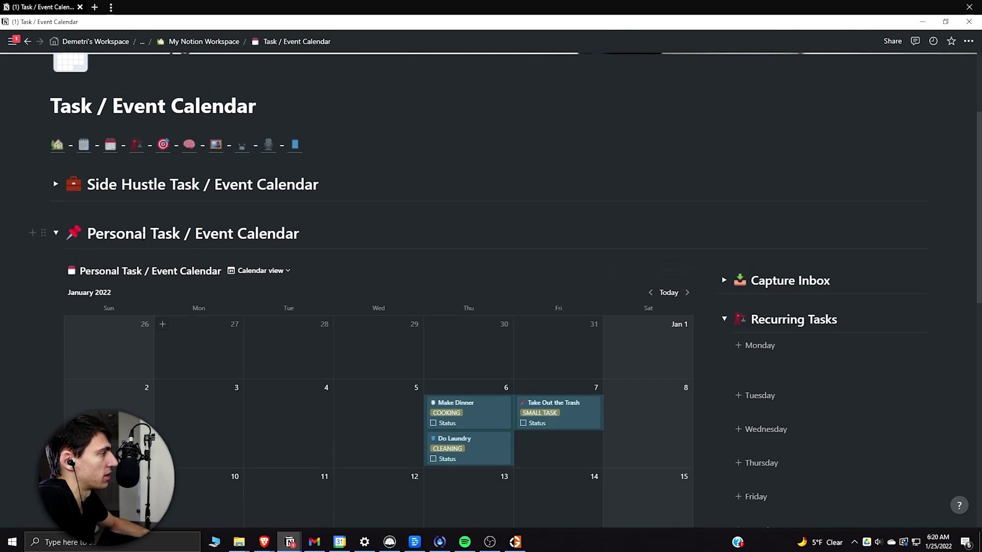
click(56, 232)
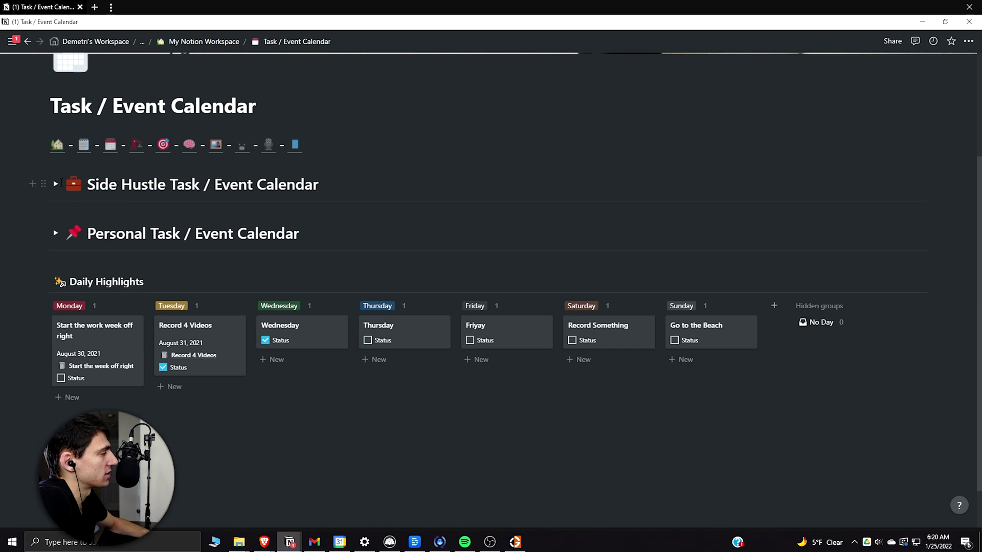
Step: Start retitling Example YouTube Task with 'Re' in the Side Hustle calendar, then collapse it
click(56, 185)
scroll(295, 324, down, 6)
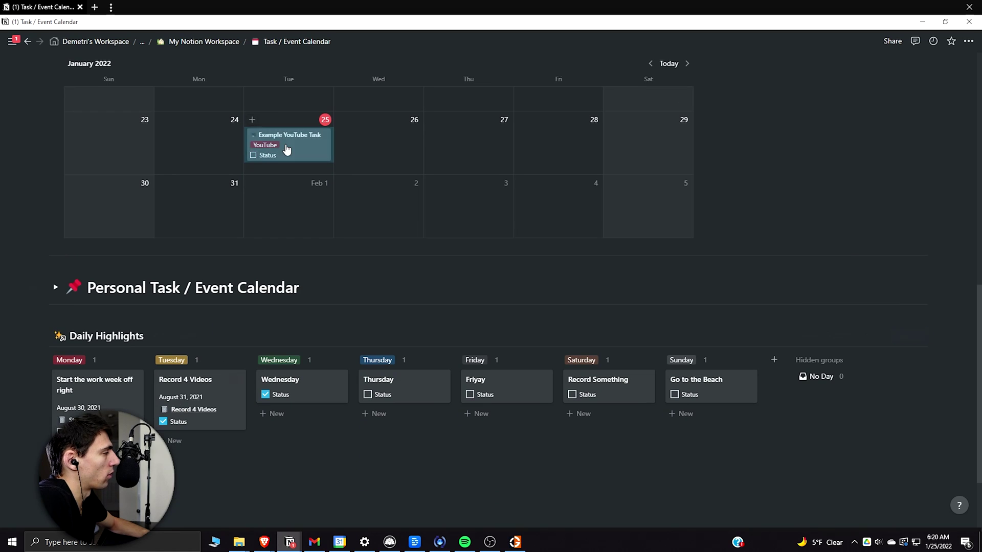
click(289, 150)
triple_click(399, 215)
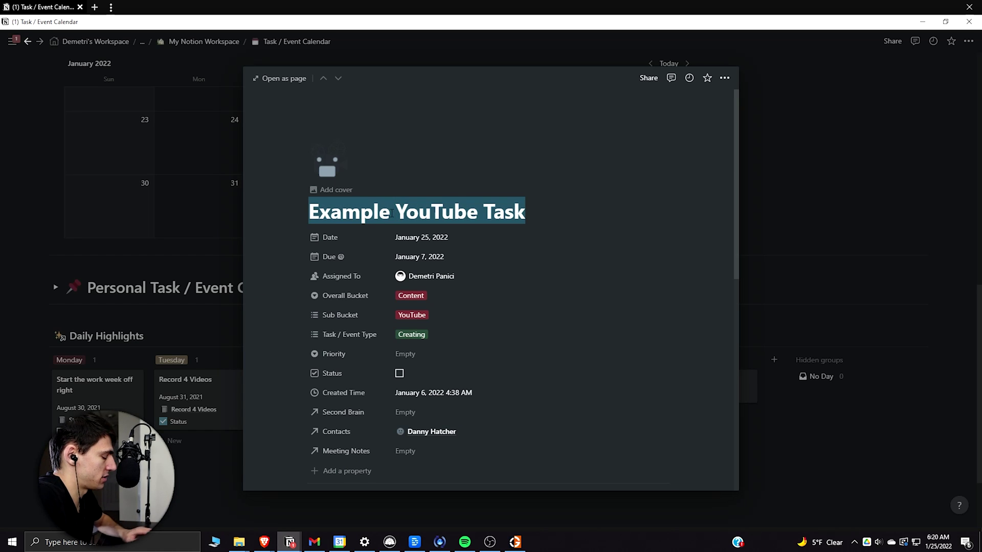
text(Record 4 Videos)
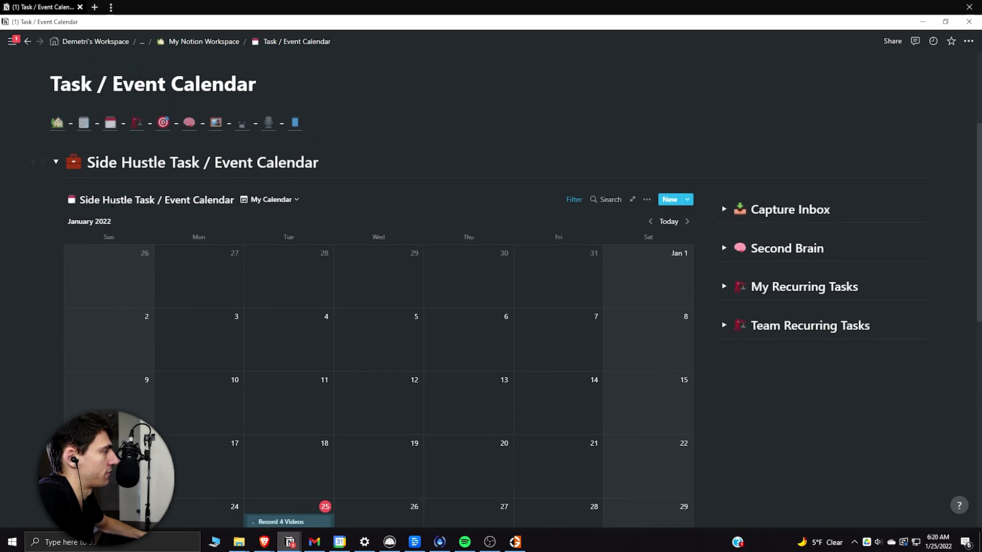
scroll(68, 180, up, 1)
click(57, 184)
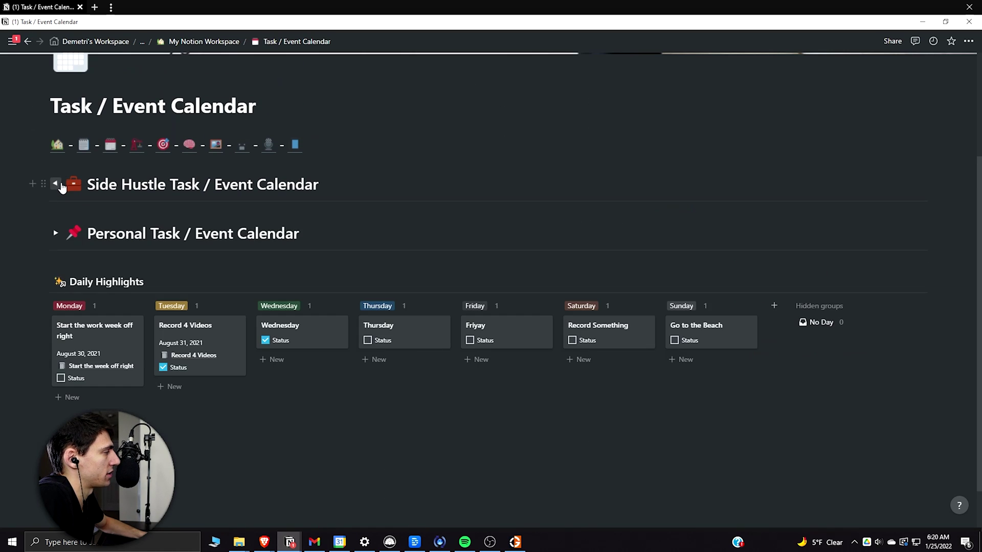
Step: Drag another Personal task onto January 25, collapse the calendar, and return to the Daily Planner
click(55, 234)
scroll(138, 249, down, 4)
drag(468, 204, 304, 423)
scroll(484, 373, up, 3)
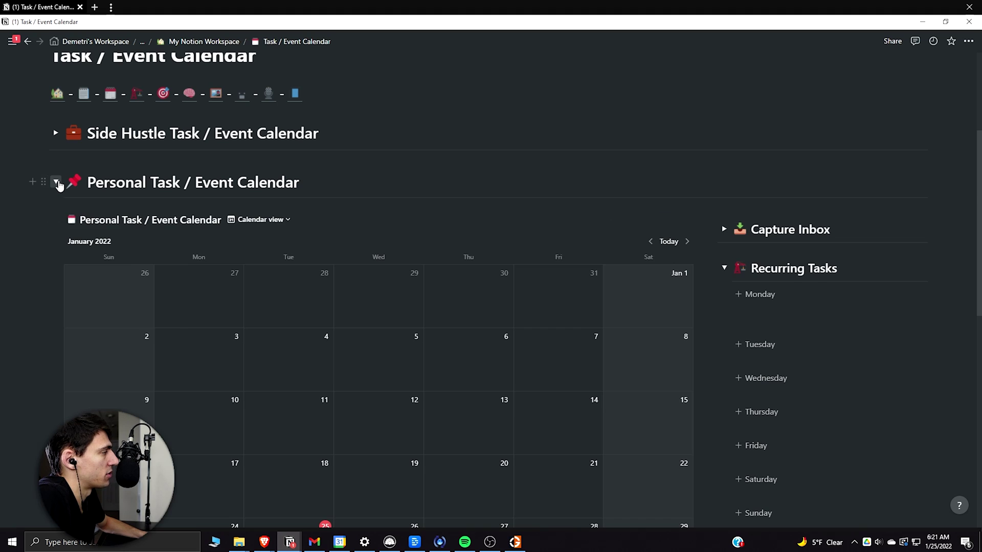
click(56, 182)
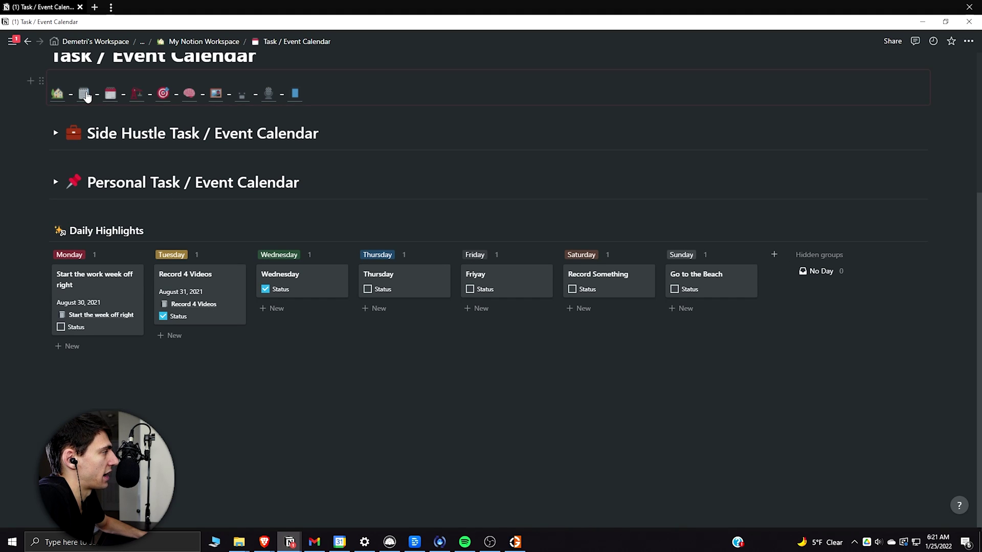
click(85, 94)
Step: Scroll down and back up through the Task / Event Calendar page to inspect it
scroll(306, 204, down, 4)
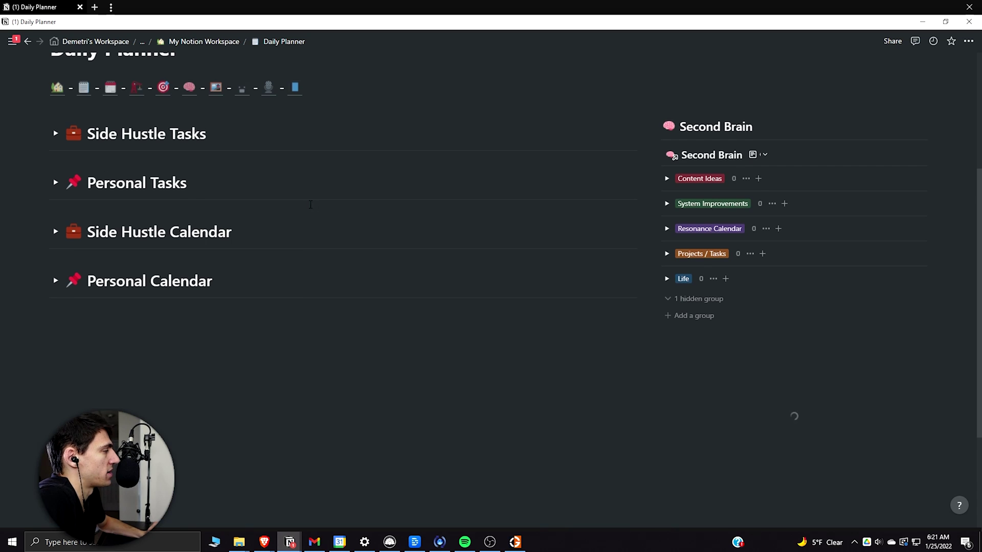
scroll(648, 153, down, 1)
scroll(653, 199, up, 2)
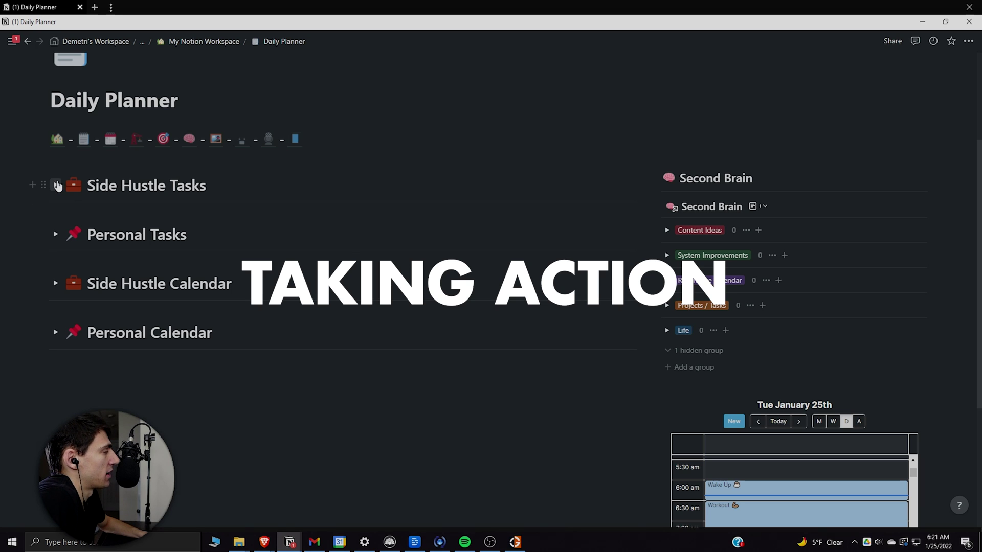
scroll(614, 332, down, 2)
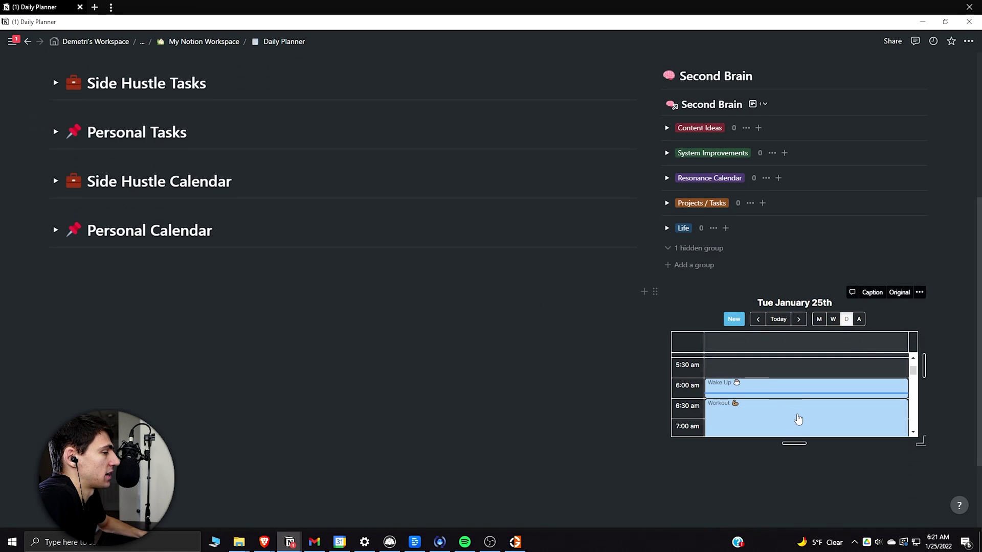
scroll(798, 419, up, 2)
scroll(787, 409, down, 4)
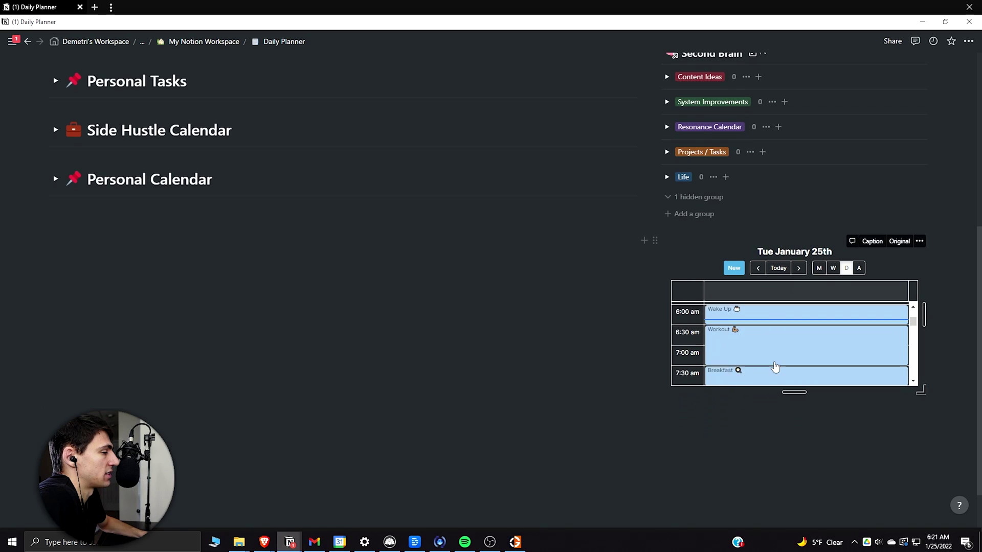
scroll(782, 354, up, 2)
scroll(422, 328, up, 1)
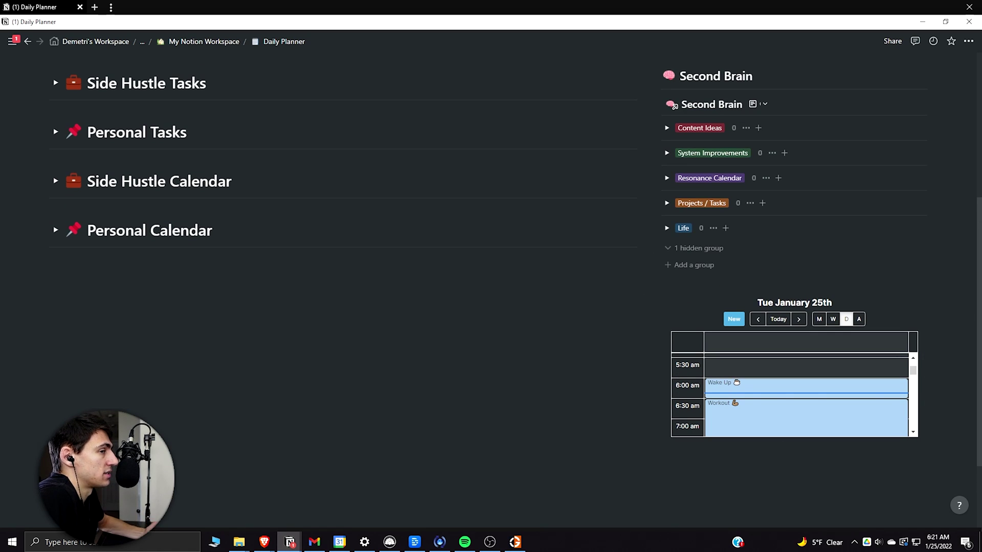
scroll(284, 183, up, 1)
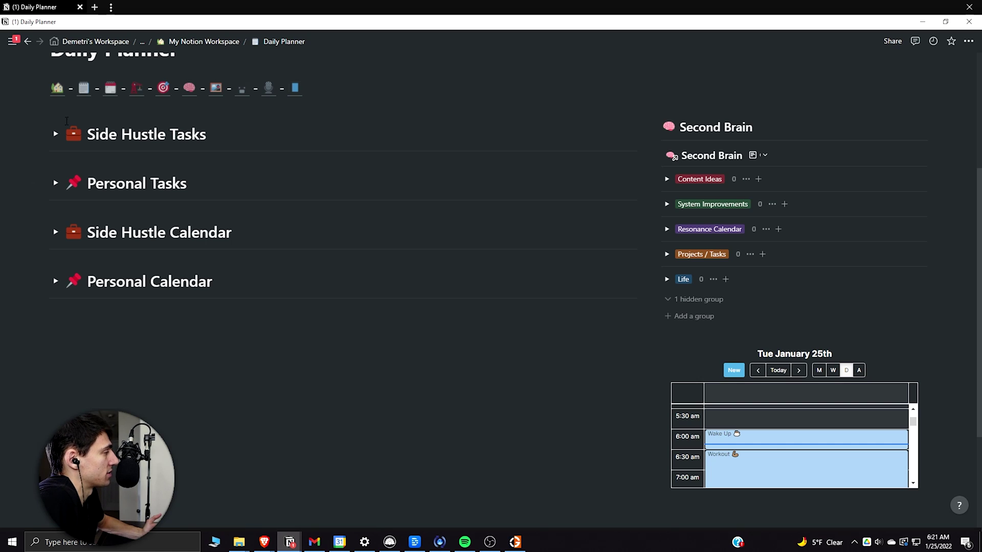
Step: Expand Side Hustle Tasks to reveal My Tasks, Team Tasks and Today's Posts
click(57, 134)
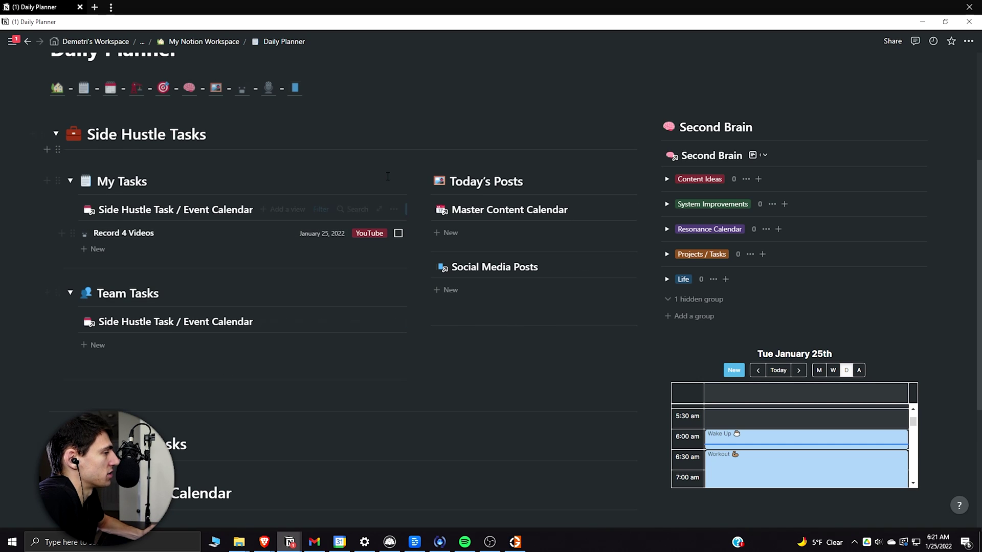
scroll(389, 193, down, 1)
scroll(389, 193, down, 1)
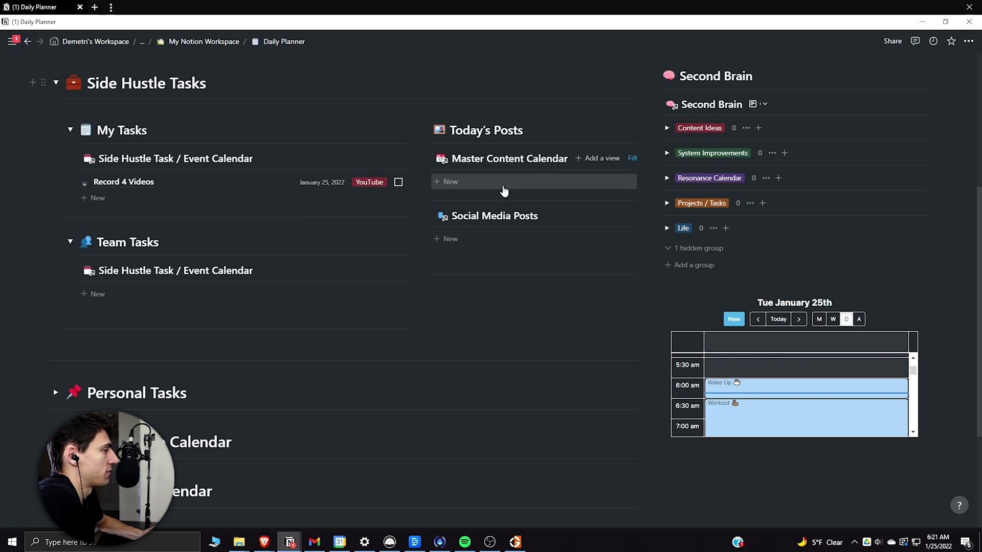
Step: Check the filters on the Master Content Calendar and Social Media Posts lists
click(633, 159)
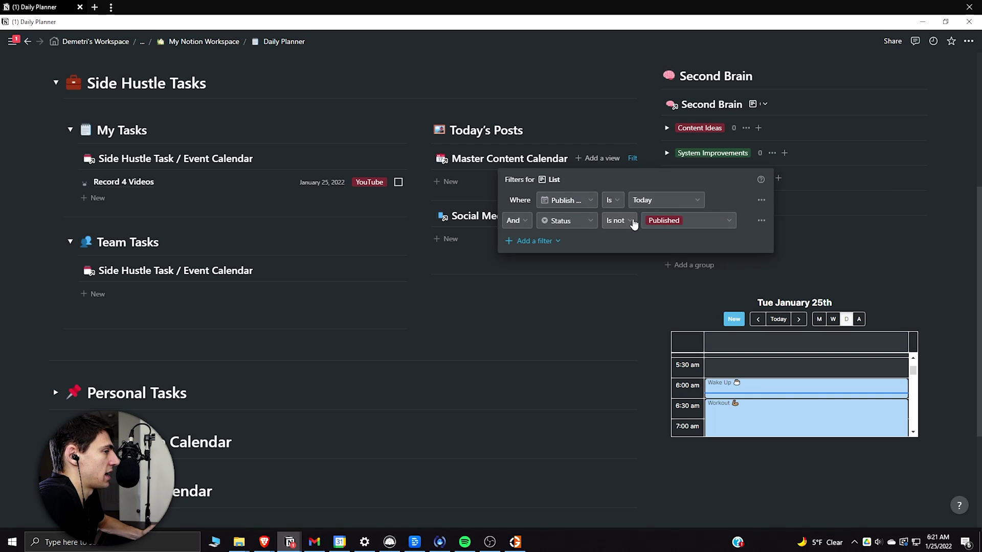
click(473, 188)
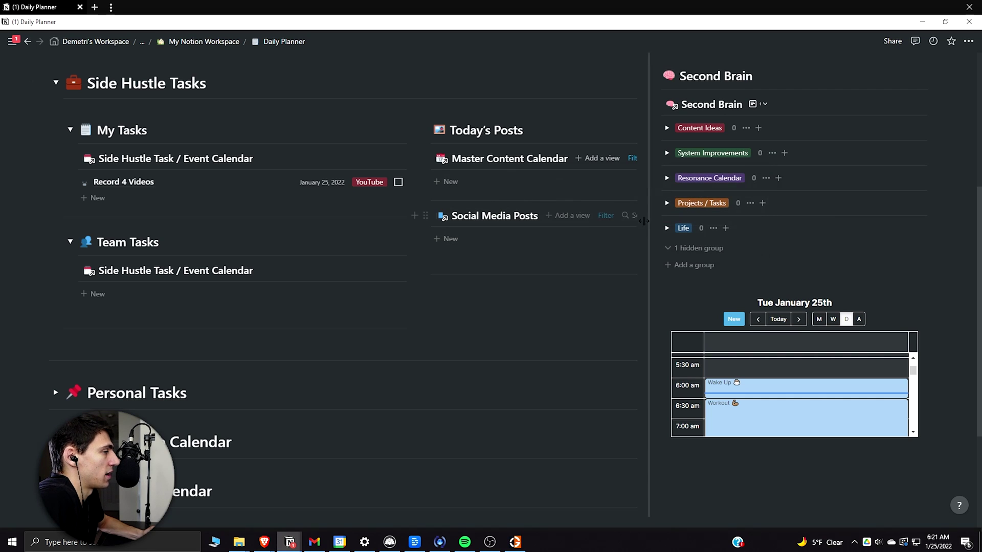
click(606, 215)
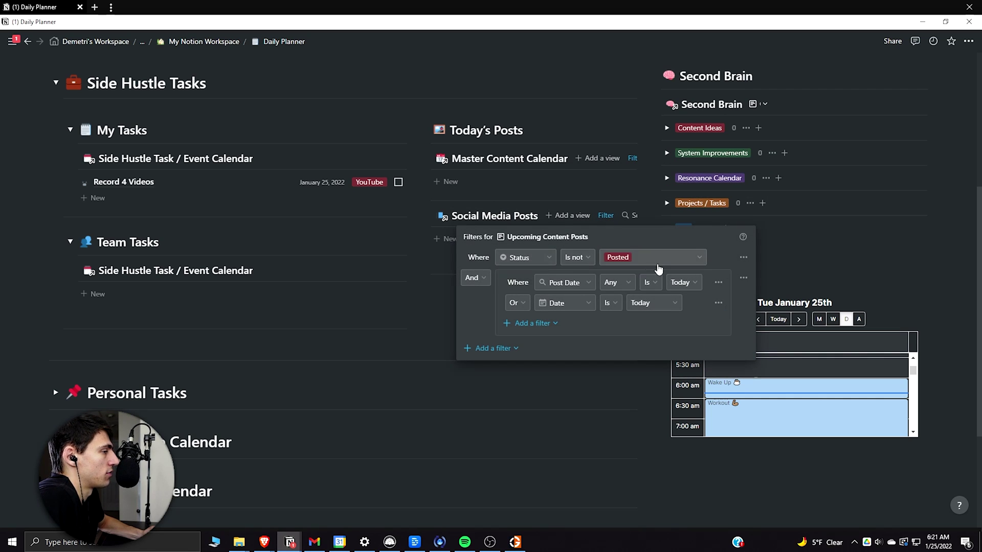
click(535, 196)
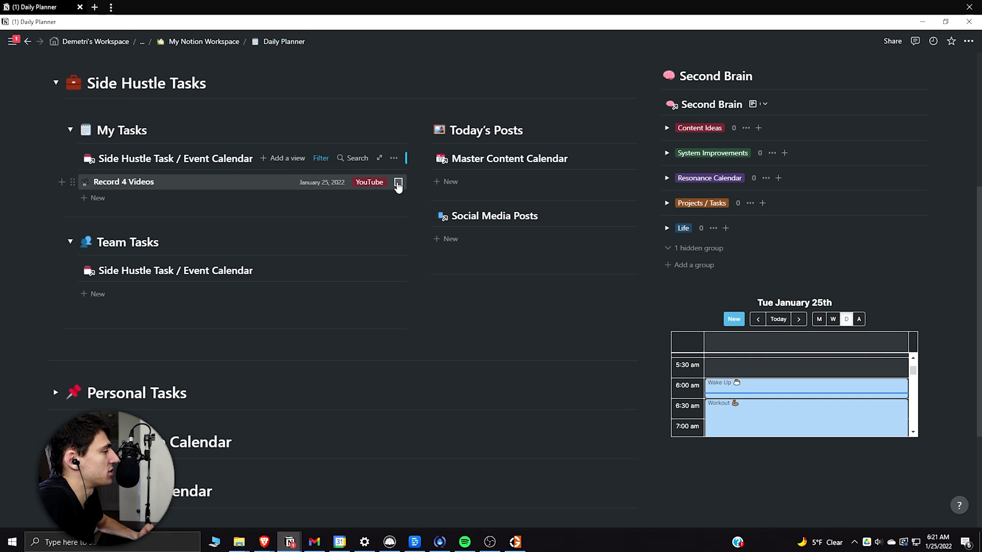
Step: Mark the Record 4 Videos task as done
click(398, 183)
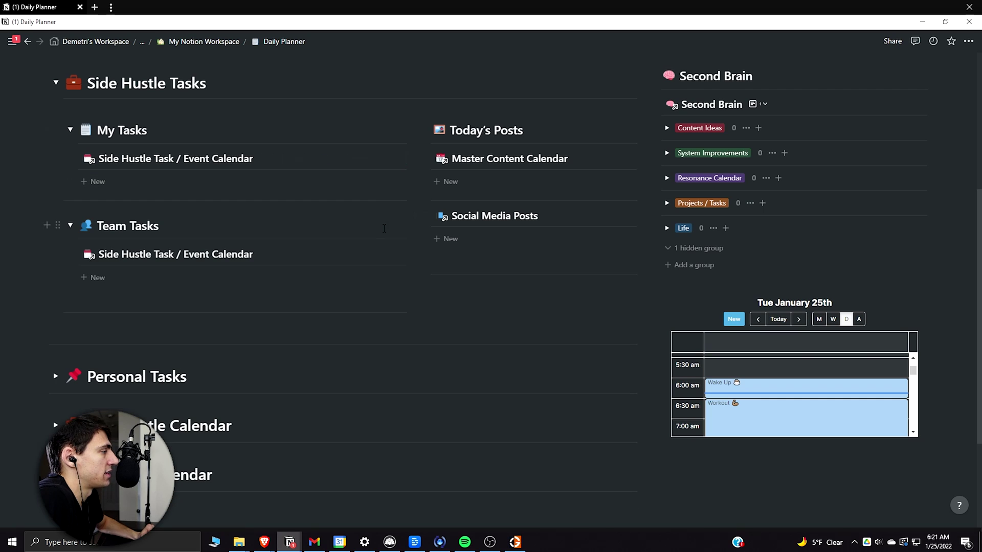
scroll(381, 226, down, 1)
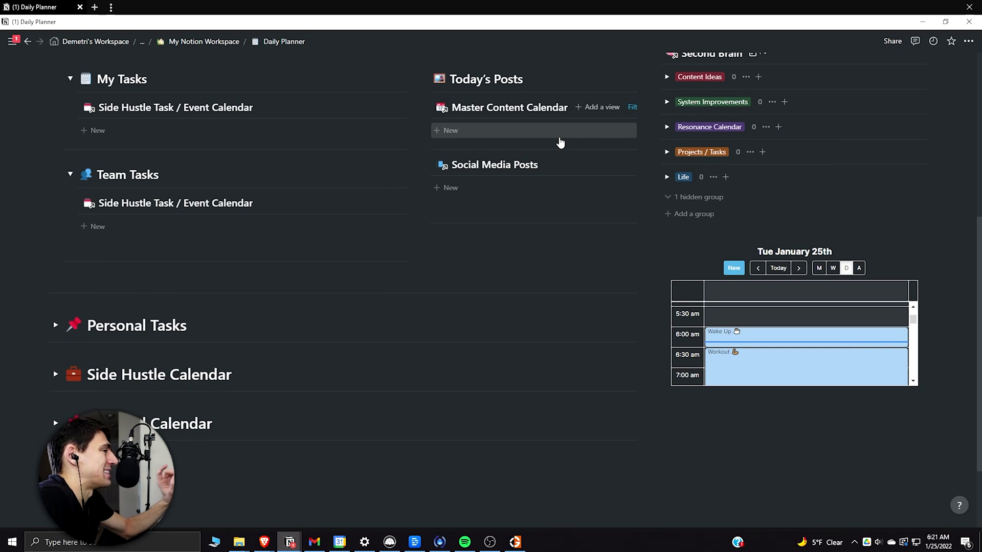
scroll(560, 143, up, 1)
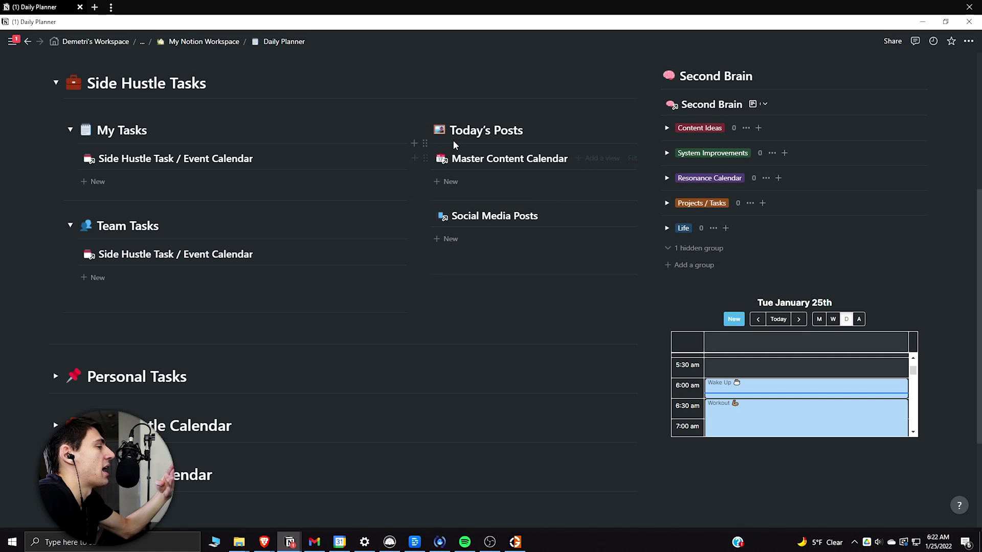
scroll(114, 226, down, 1)
scroll(114, 226, up, 1)
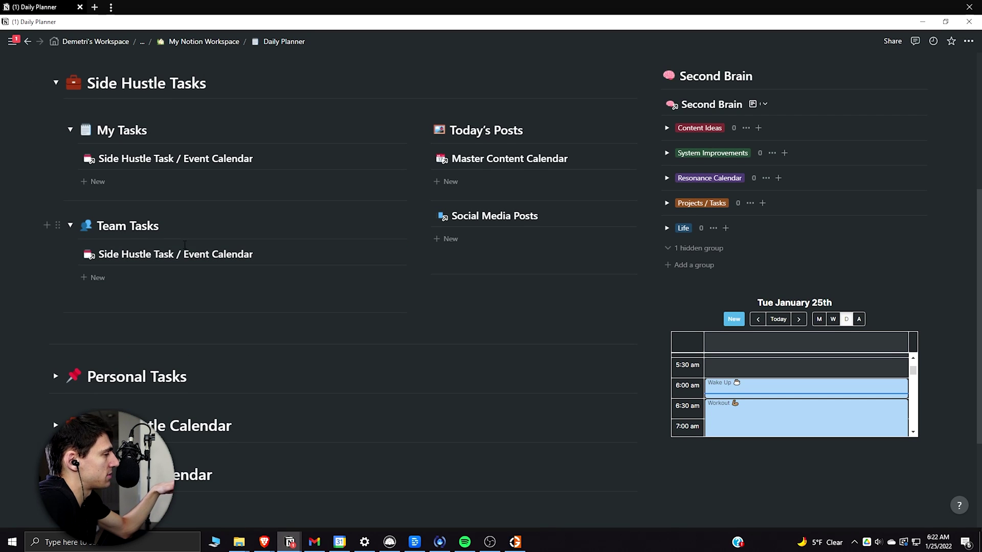
scroll(195, 256, down, 1)
scroll(188, 263, up, 1)
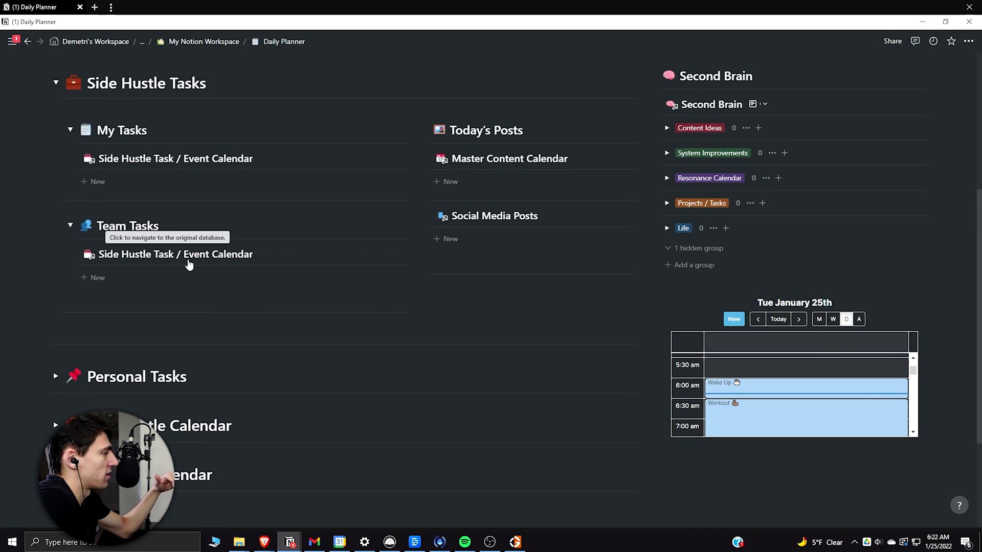
scroll(189, 263, down, 1)
scroll(182, 263, up, 1)
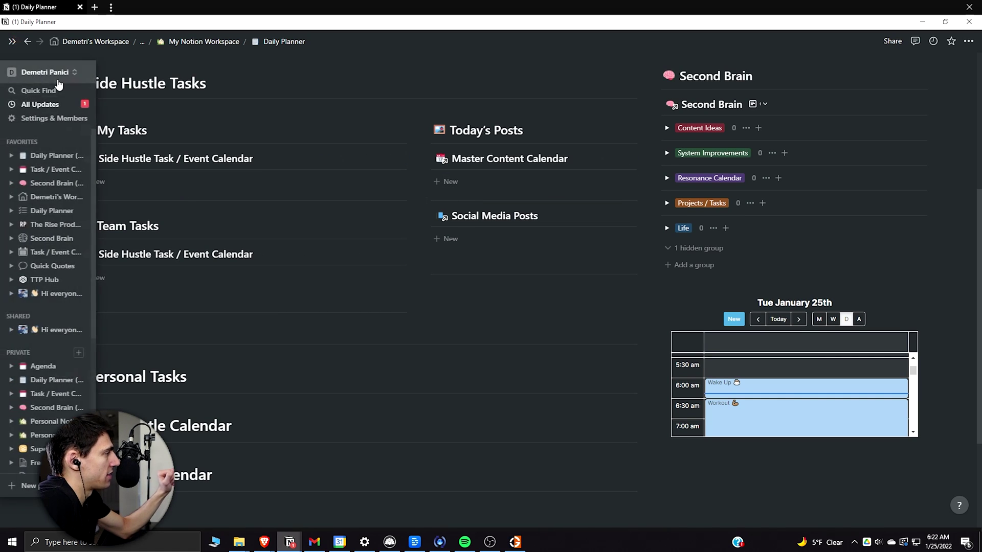
Step: Collapse Side Hustle Tasks and expand the Personal Tasks section
click(55, 82)
click(55, 133)
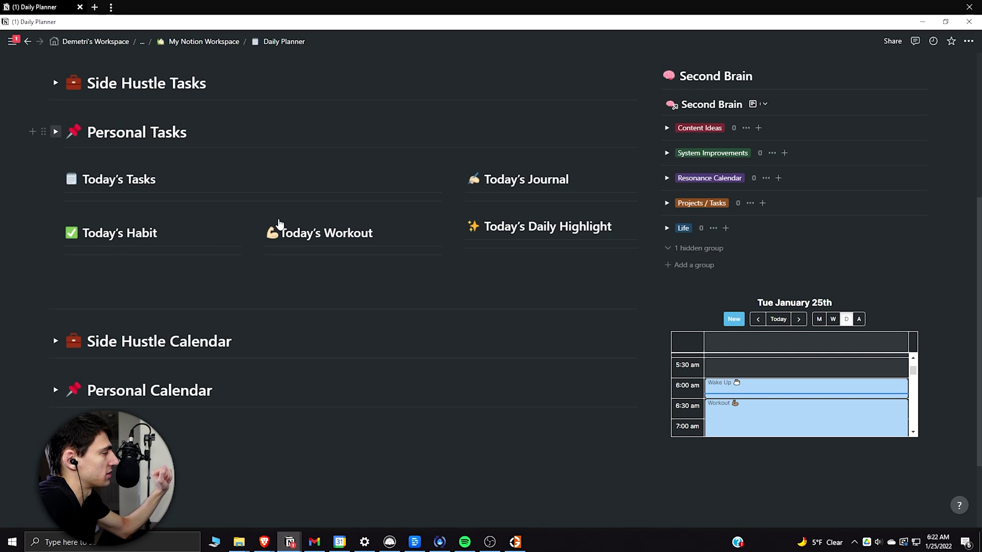
scroll(233, 191, down, 1)
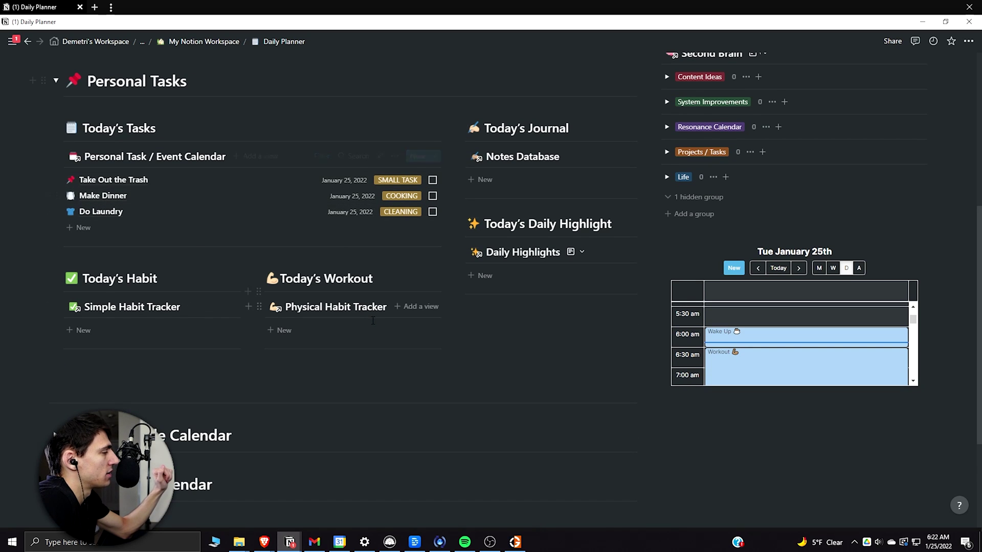
scroll(272, 255, up, 1)
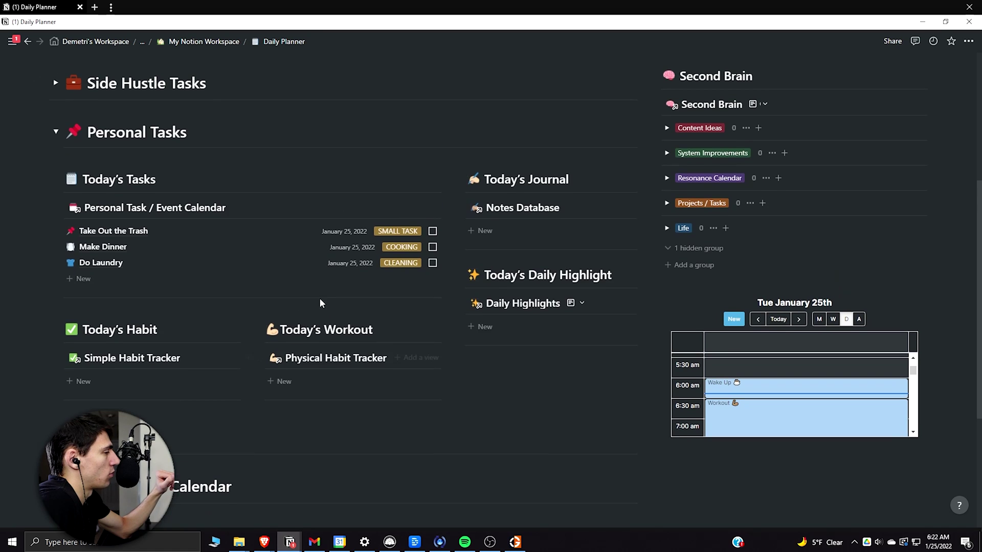
scroll(279, 291, down, 1)
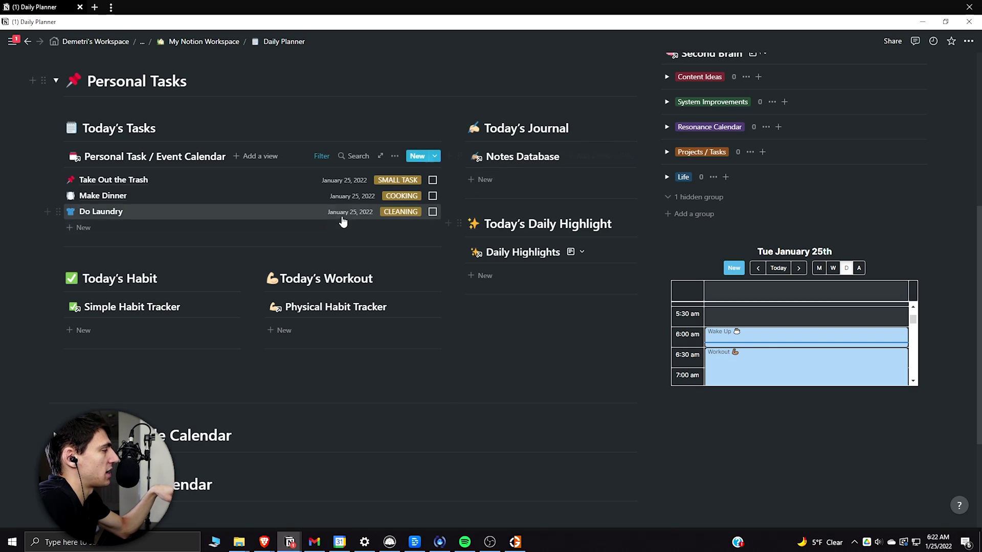
Step: Check off Take Out the Trash, Make Dinner and Do Laundry, then collapse Personal Tasks
click(433, 180)
click(433, 181)
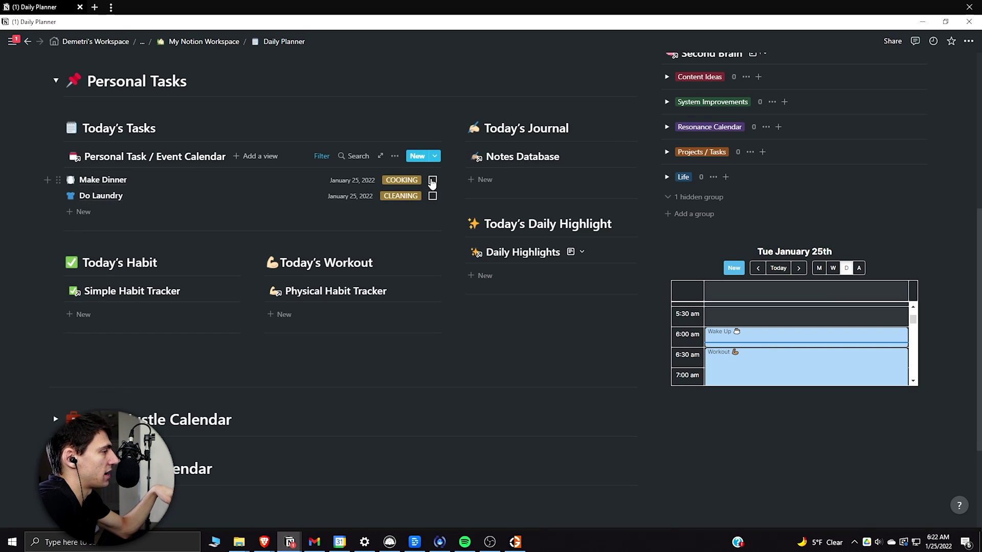
click(433, 181)
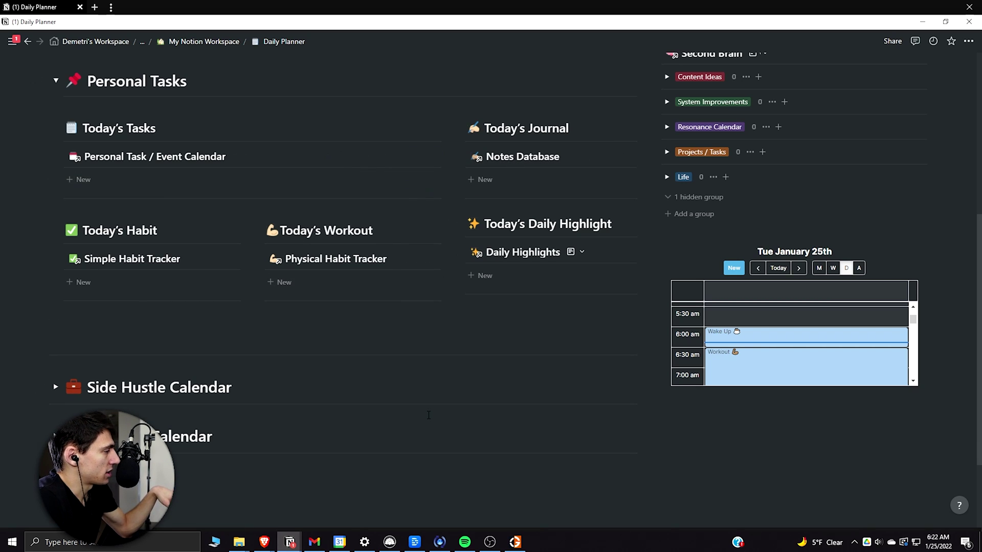
scroll(444, 362, up, 3)
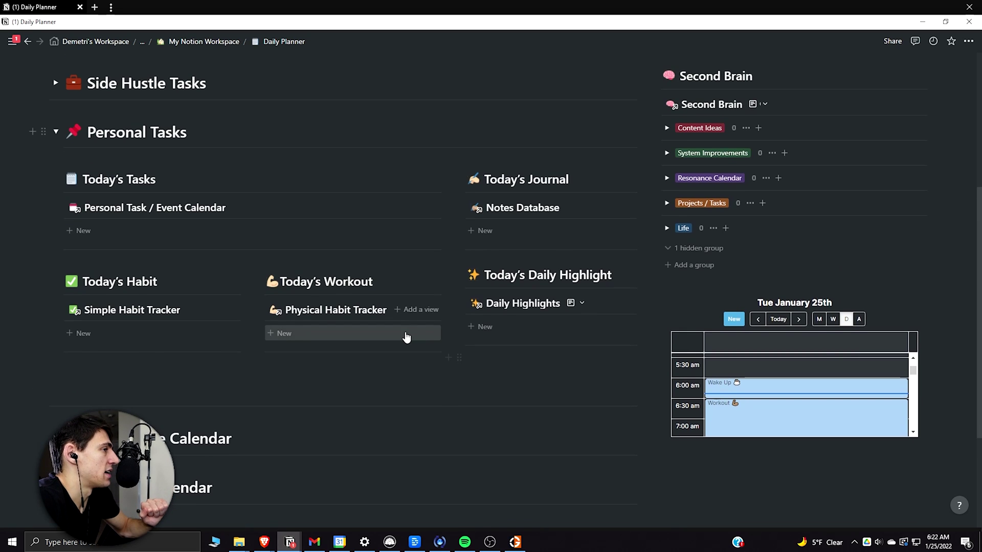
click(56, 183)
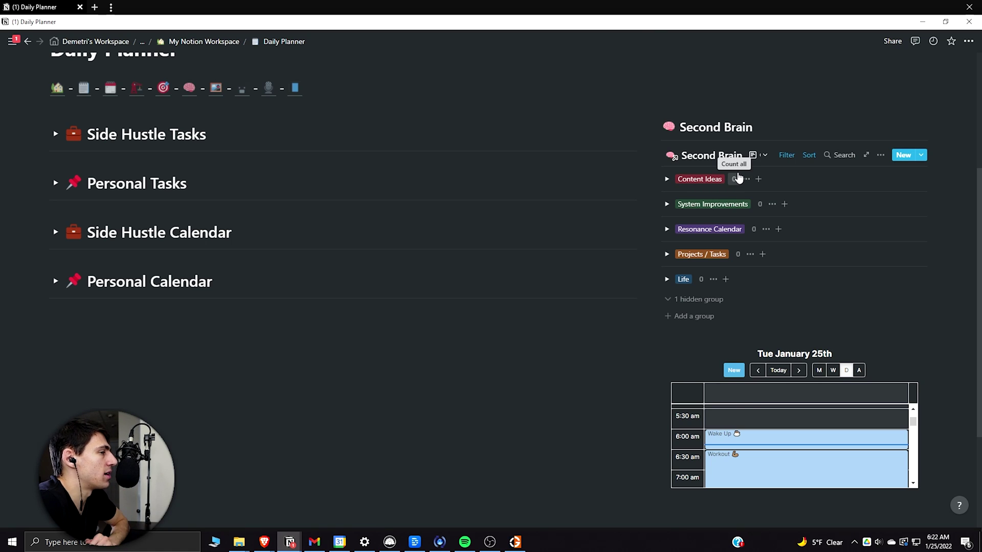
scroll(410, 232, down, 1)
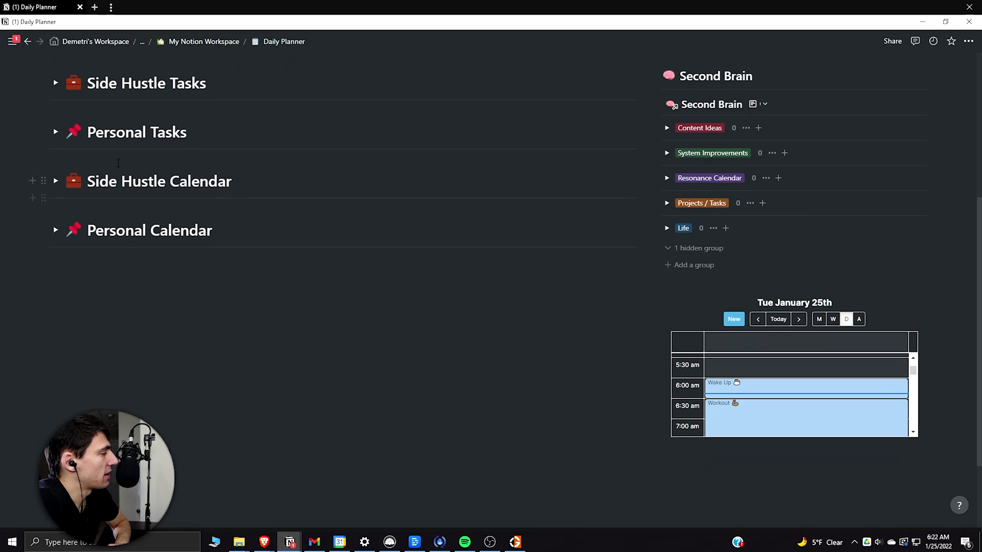
Step: Preview the Side Hustle Calendar's My Calendar filter and available views, then collapse it
click(55, 181)
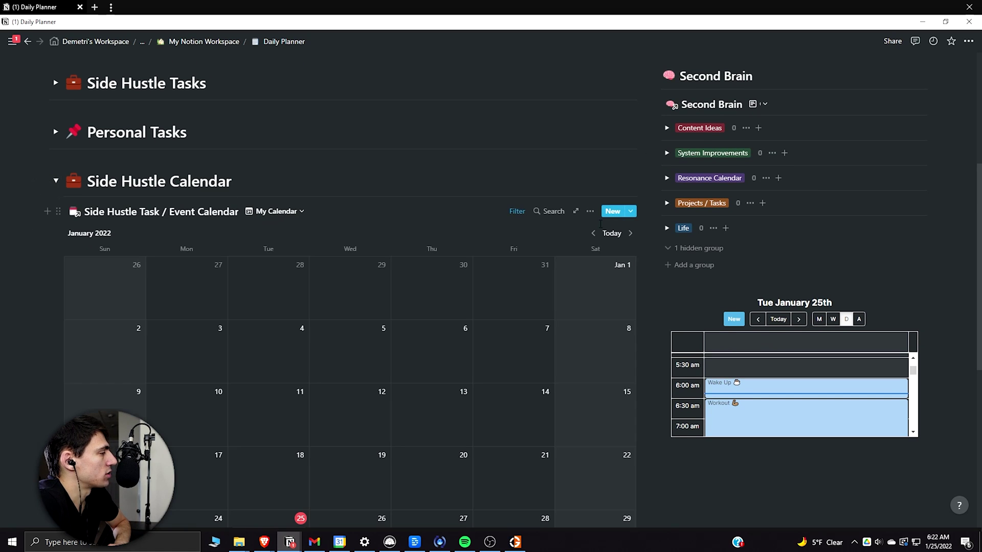
click(517, 211)
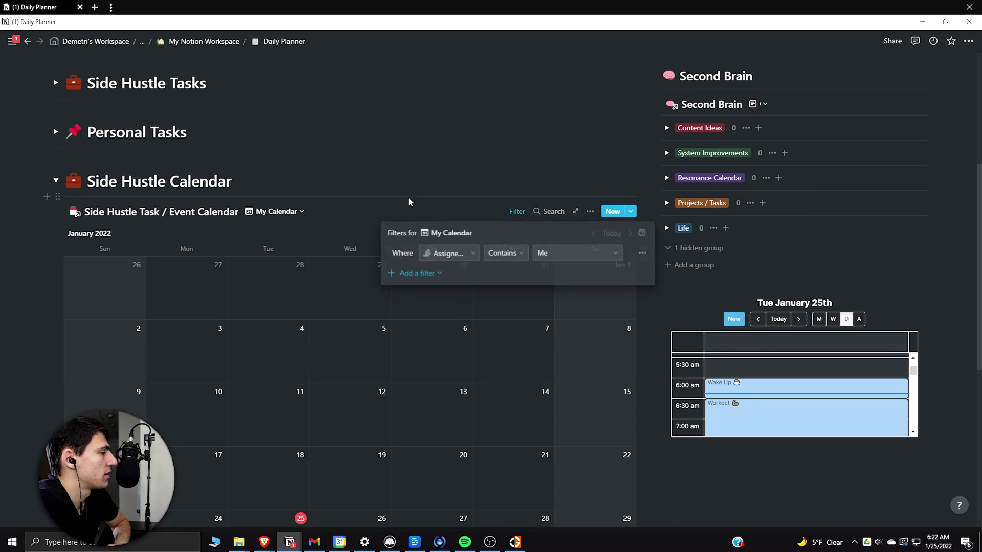
click(276, 210)
click(276, 210)
scroll(324, 329, down, 3)
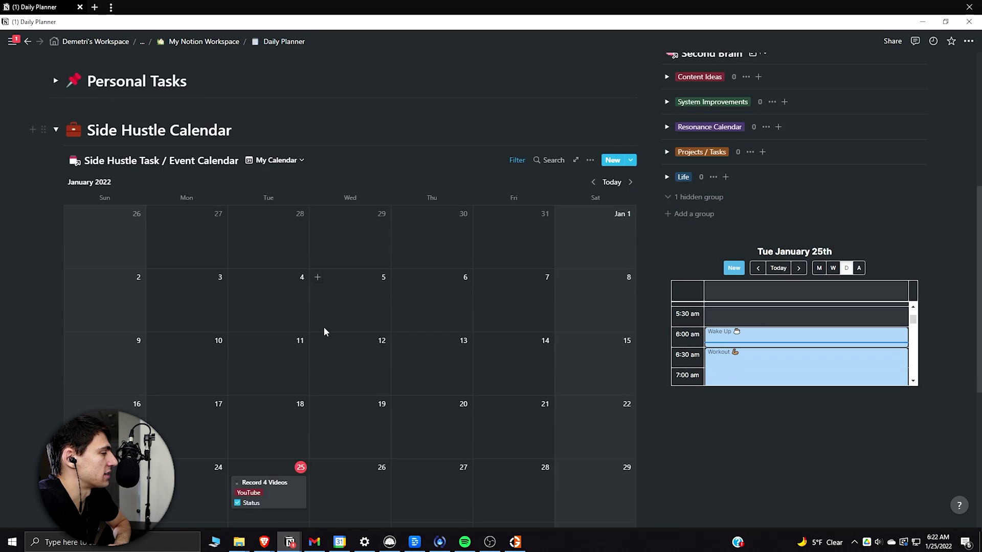
scroll(382, 250, up, 4)
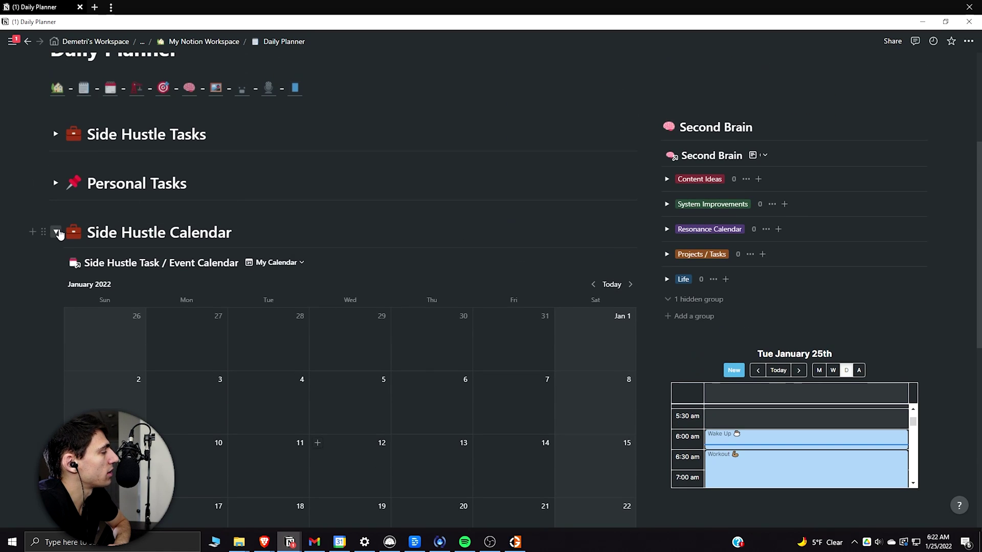
click(57, 232)
Step: Expand Personal Calendar and go to its Task / Event Calendar source page
click(55, 280)
scroll(221, 323, down, 5)
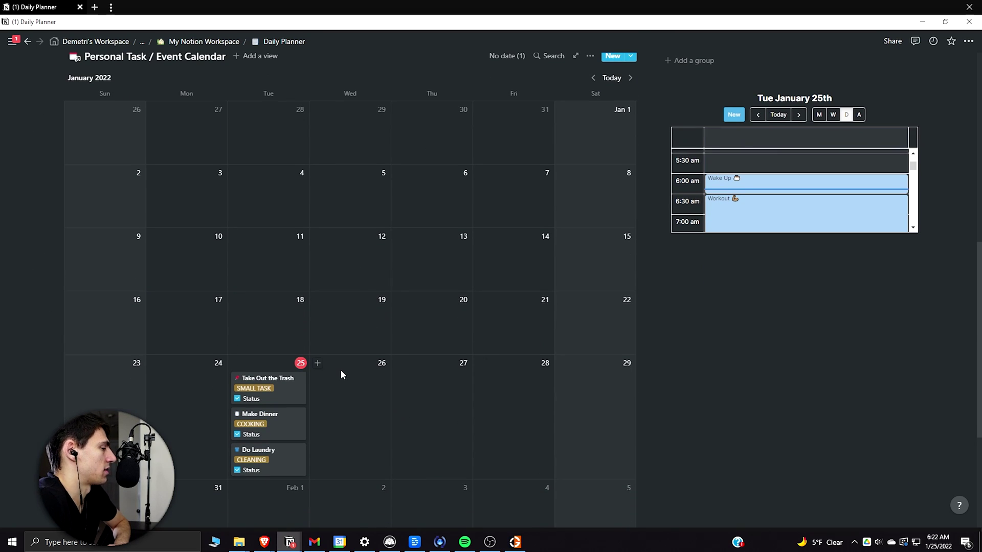
scroll(340, 376, up, 2)
click(114, 158)
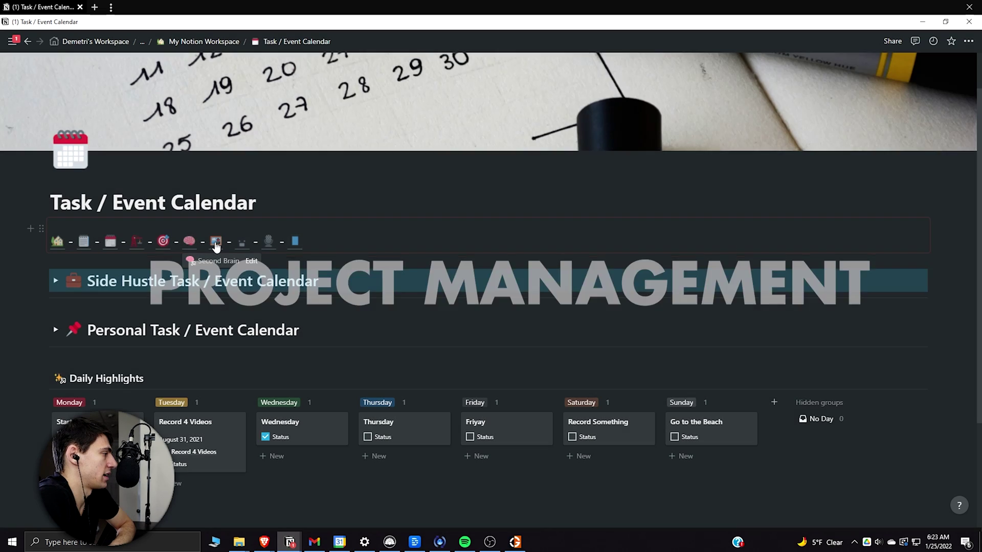
Step: On the Master Content Calendar, move Test video to January 25 and YouTube Video to January 28
click(202, 245)
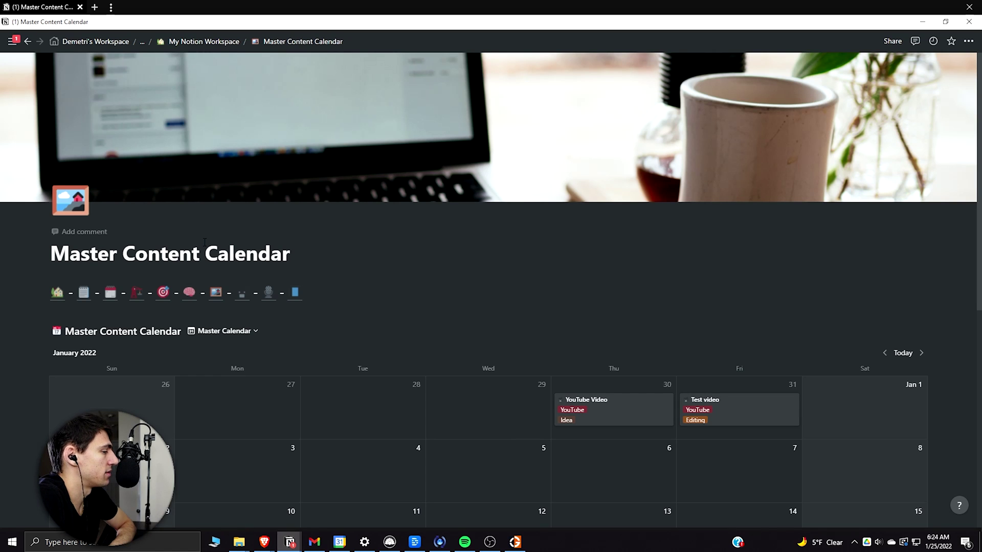
scroll(365, 277, down, 4)
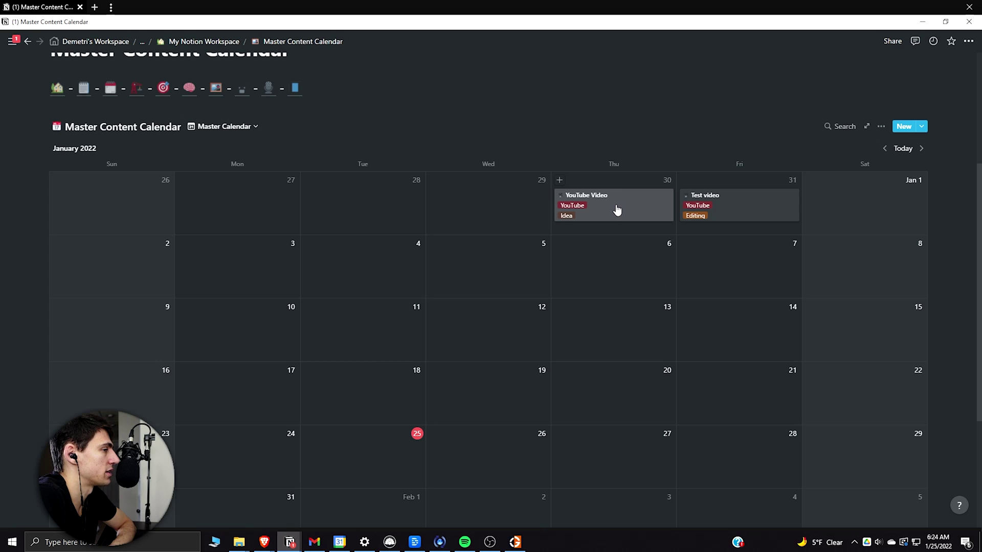
drag(760, 234, 759, 454)
drag(412, 453, 471, 460)
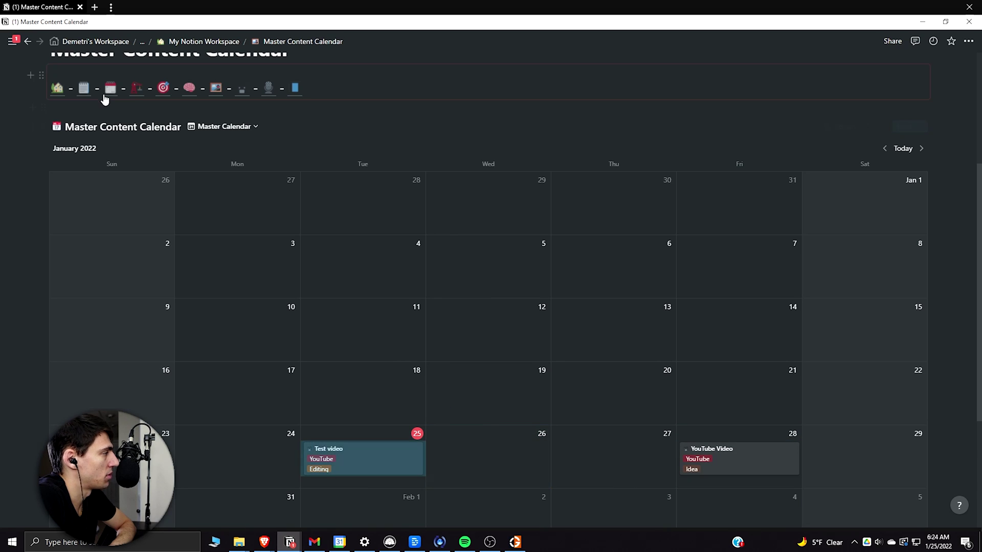
click(85, 89)
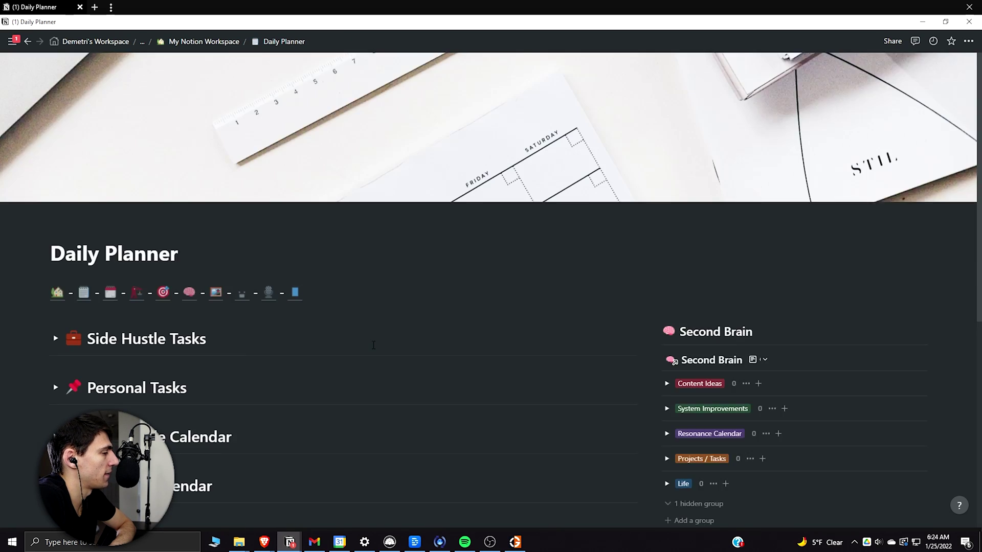
Step: From Side Hustle Tasks, set the Test video post's status to Published
click(56, 236)
scroll(292, 258, down, 1)
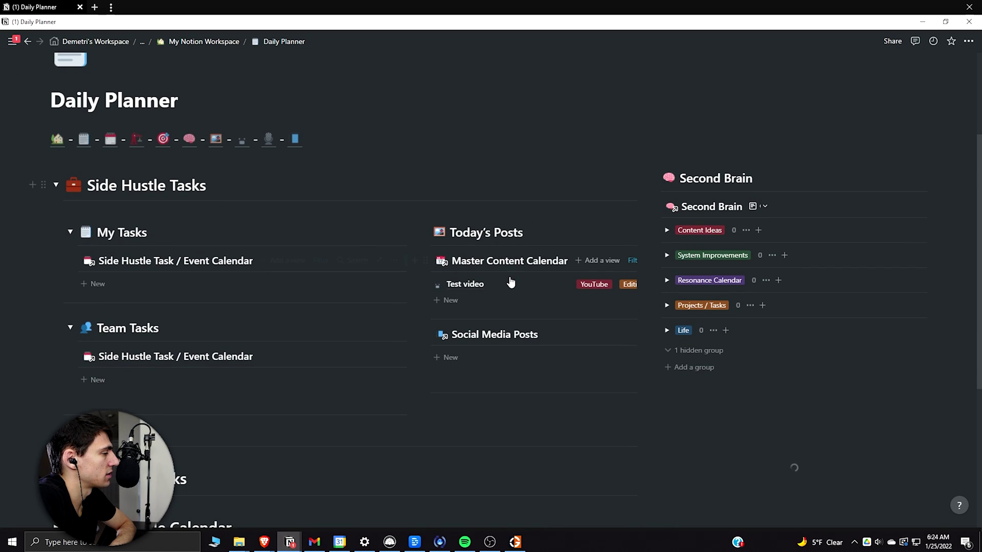
click(545, 286)
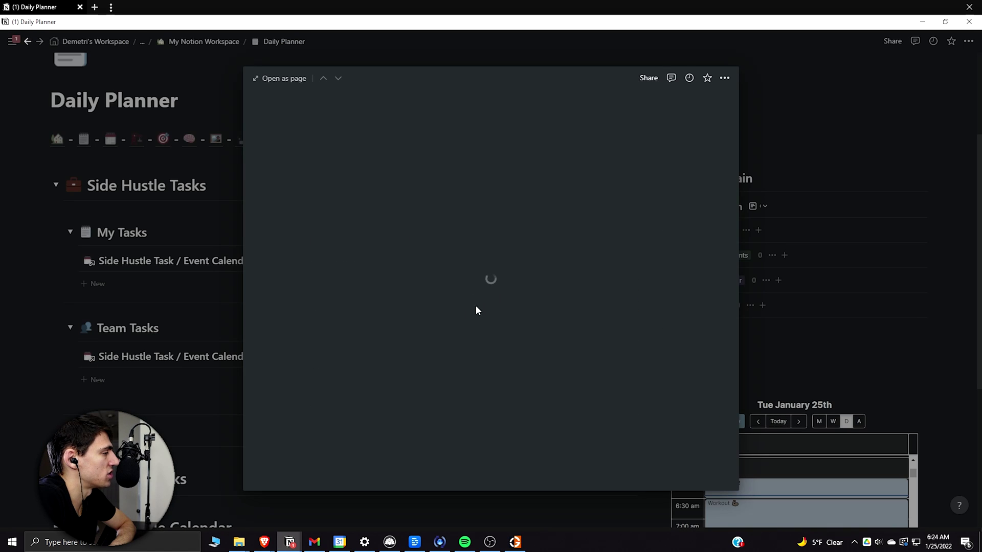
click(450, 289)
click(432, 391)
key(Escape)
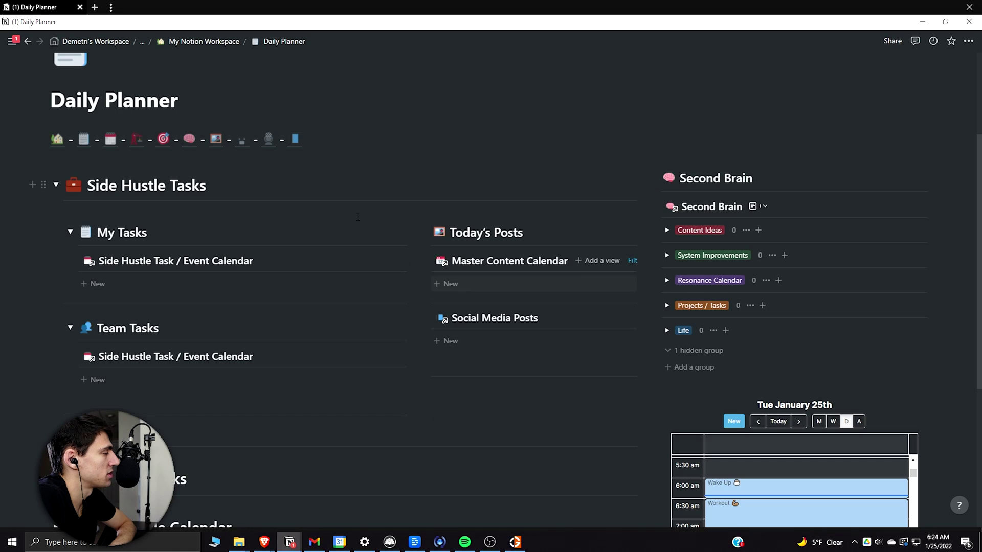
Step: Review the Test video entry on the Master Content Calendar, then go to Second Brain
click(218, 144)
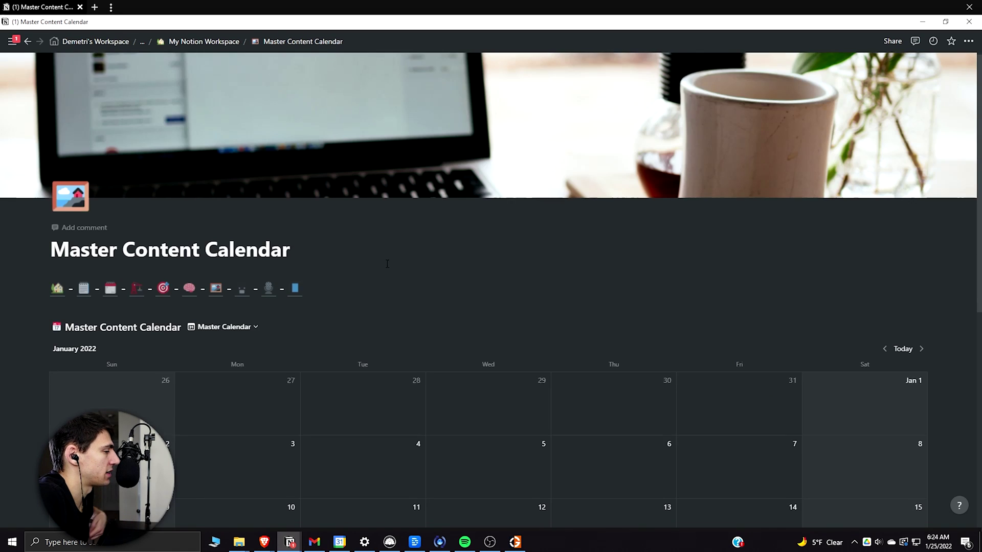
scroll(392, 270, down, 5)
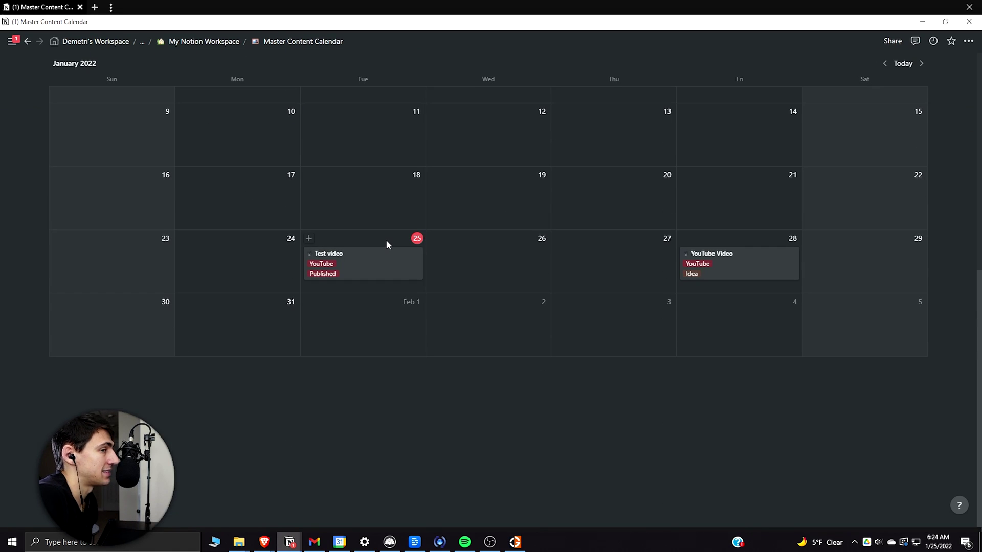
scroll(384, 228, up, 1)
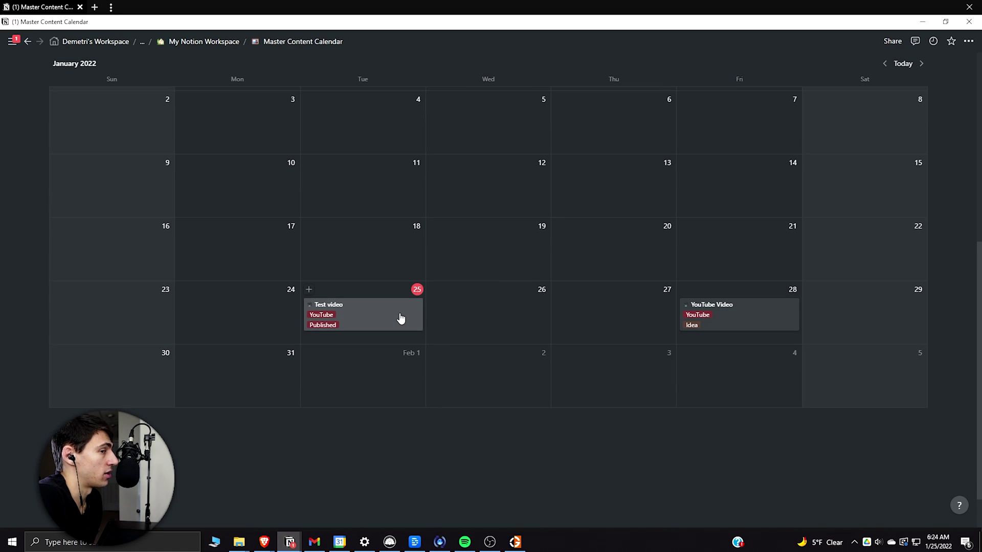
click(399, 317)
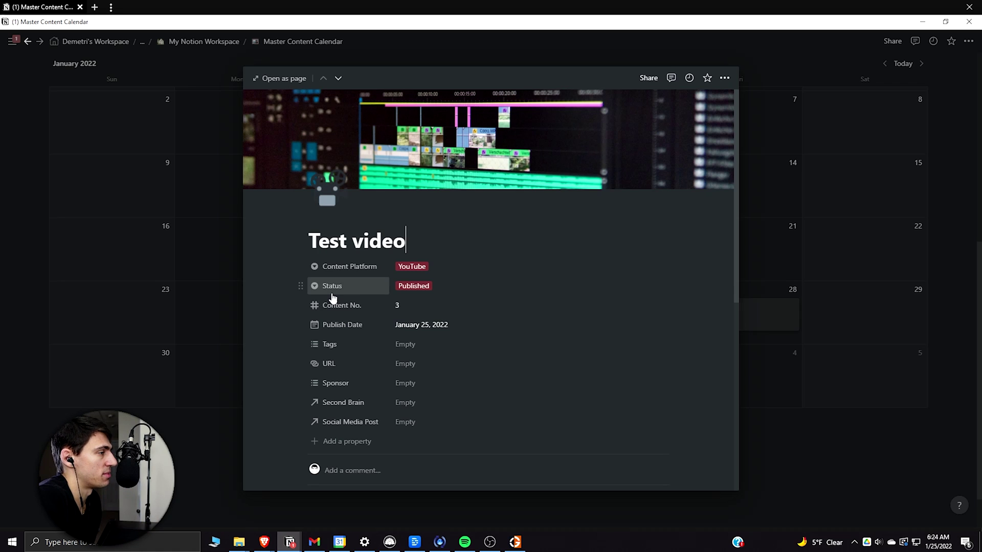
scroll(428, 288, down, 5)
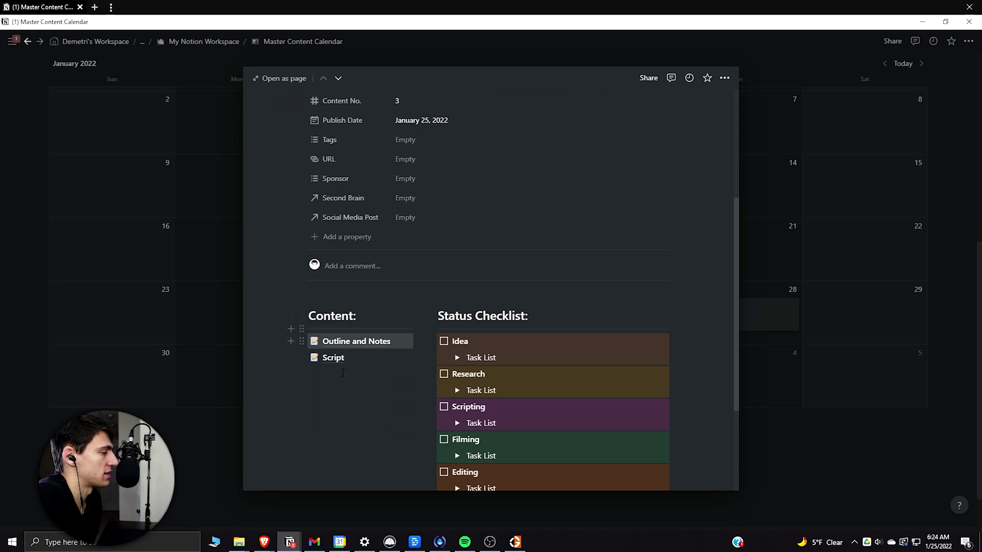
scroll(423, 223, up, 5)
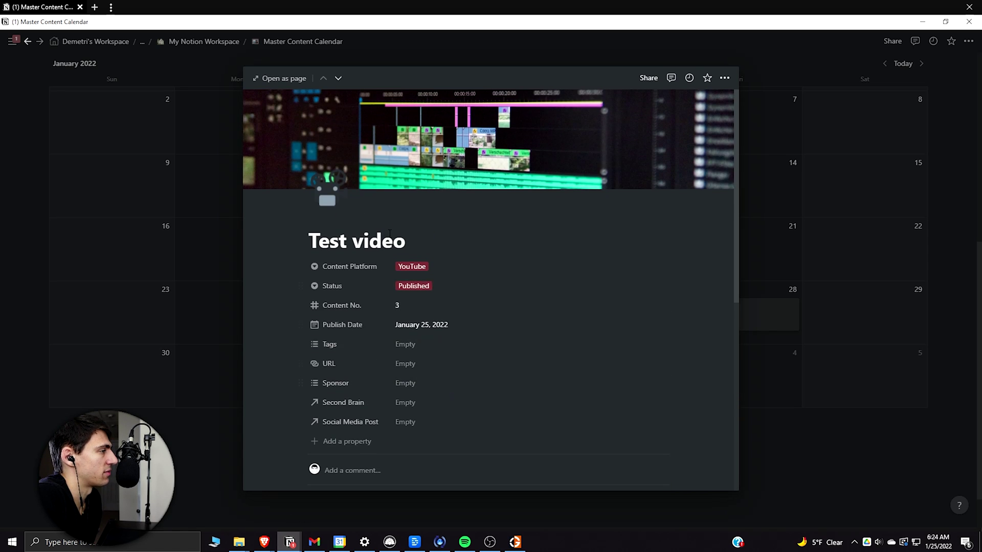
scroll(409, 225, down, 5)
click(188, 268)
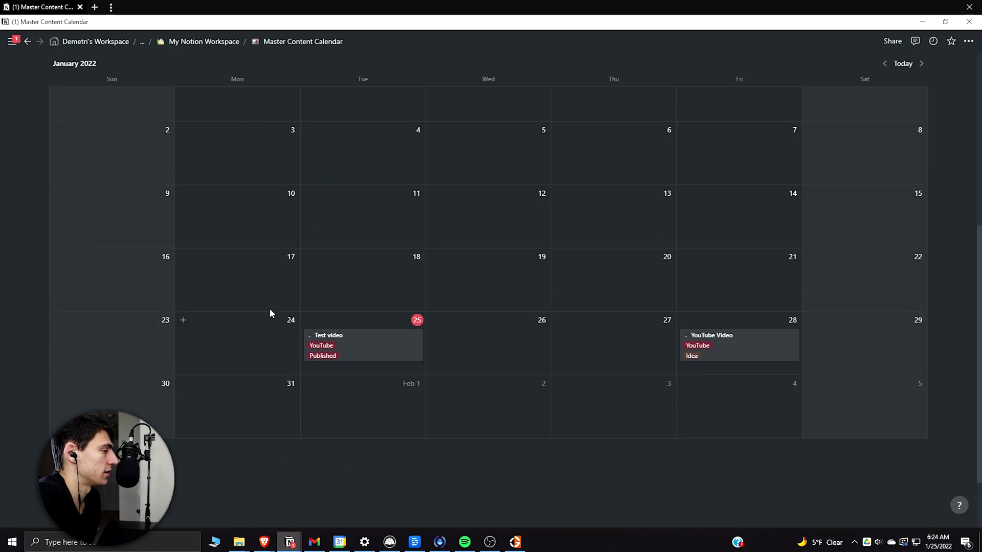
scroll(270, 311, up, 5)
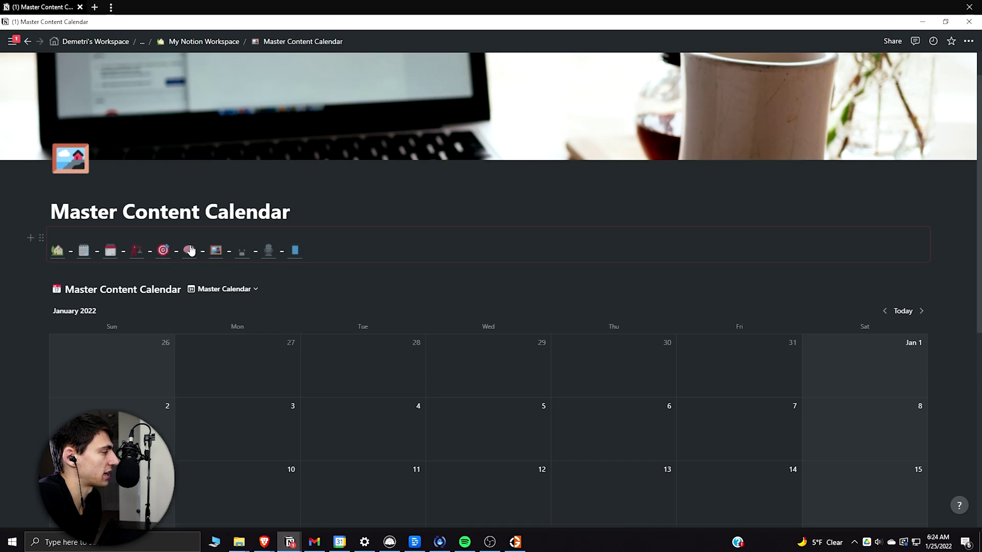
click(189, 250)
Step: Scroll through the Second Brain page to browse its sections
scroll(517, 320, down, 3)
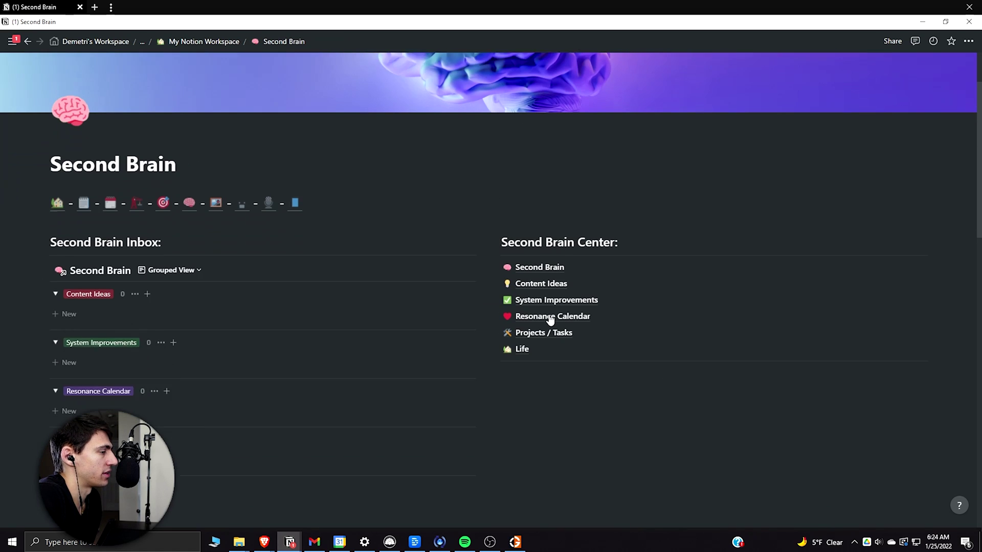
scroll(395, 249, down, 1)
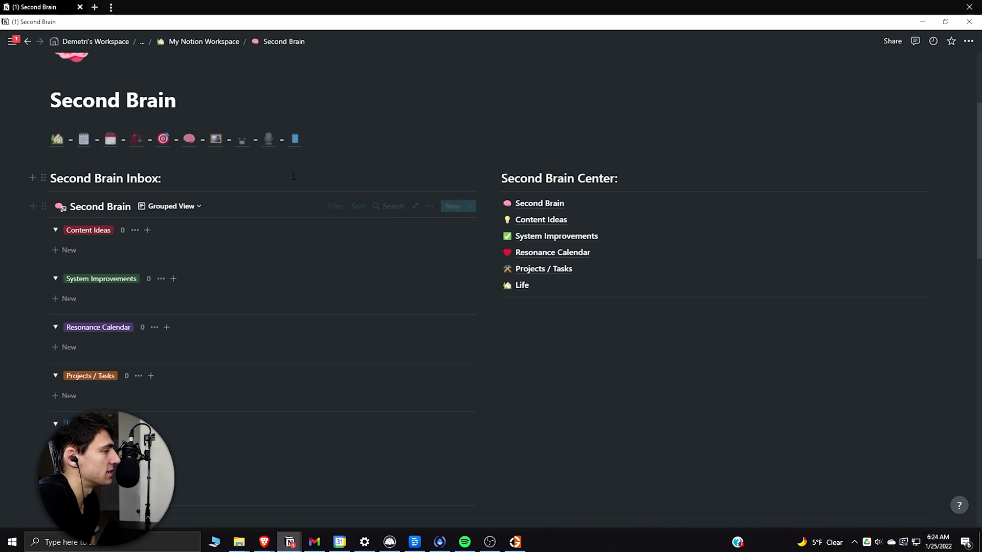
scroll(238, 204, down, 2)
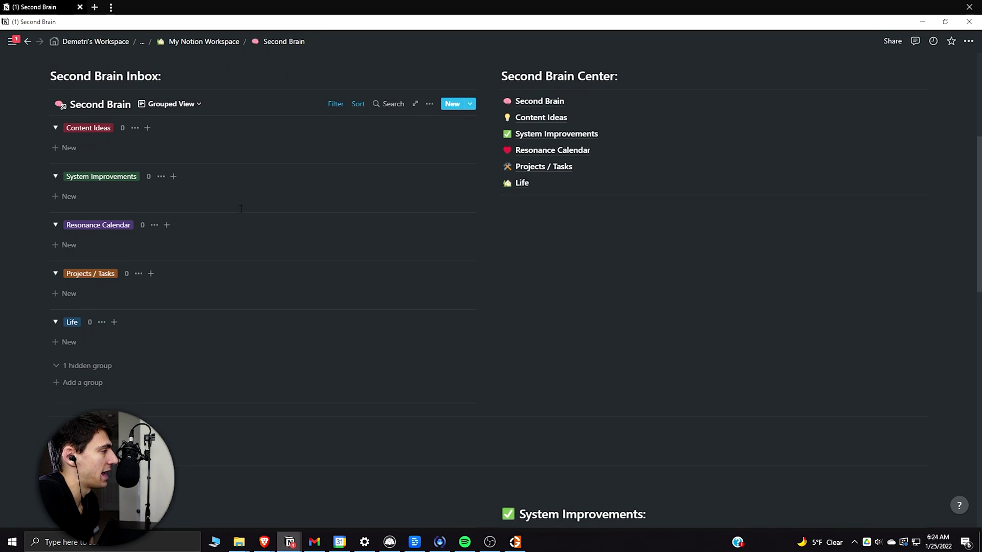
scroll(521, 170, down, 3)
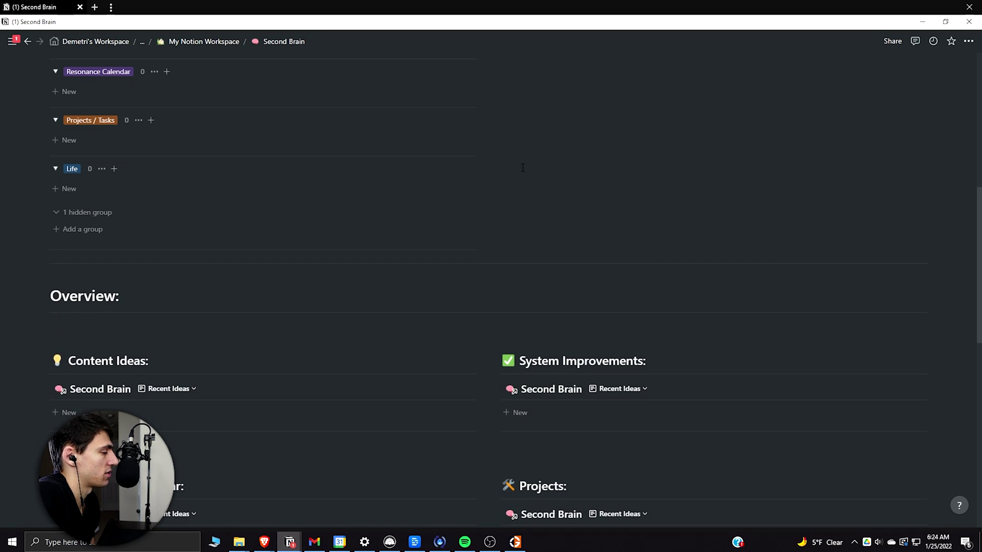
scroll(358, 174, up, 5)
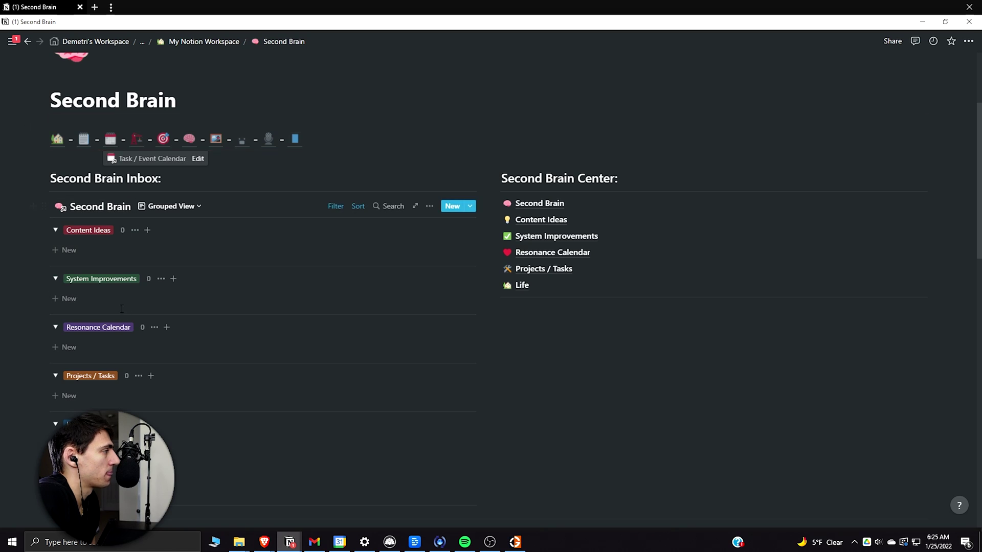
Step: Revisit the Test video entry on the Master Content Calendar, then return to Second Brain
click(220, 147)
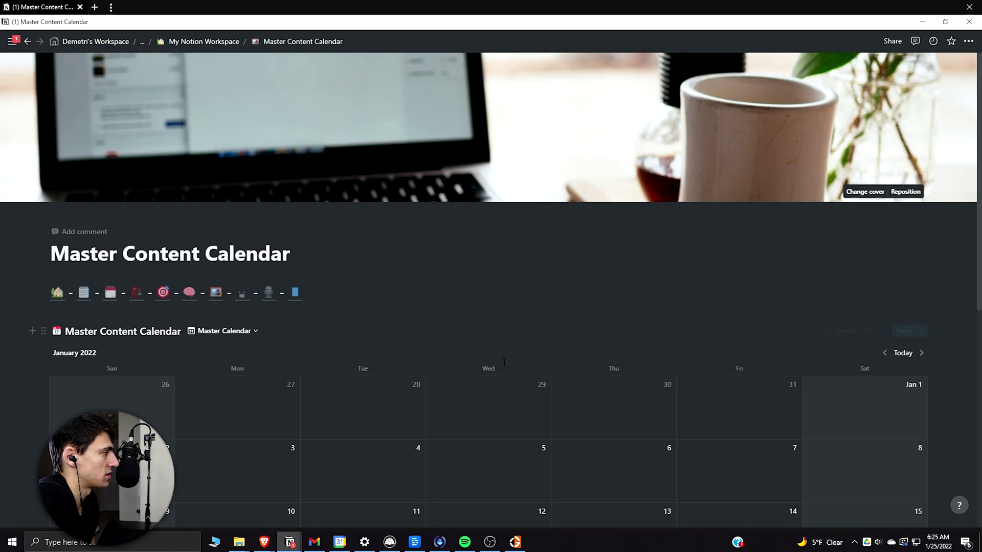
scroll(506, 360, down, 5)
click(375, 359)
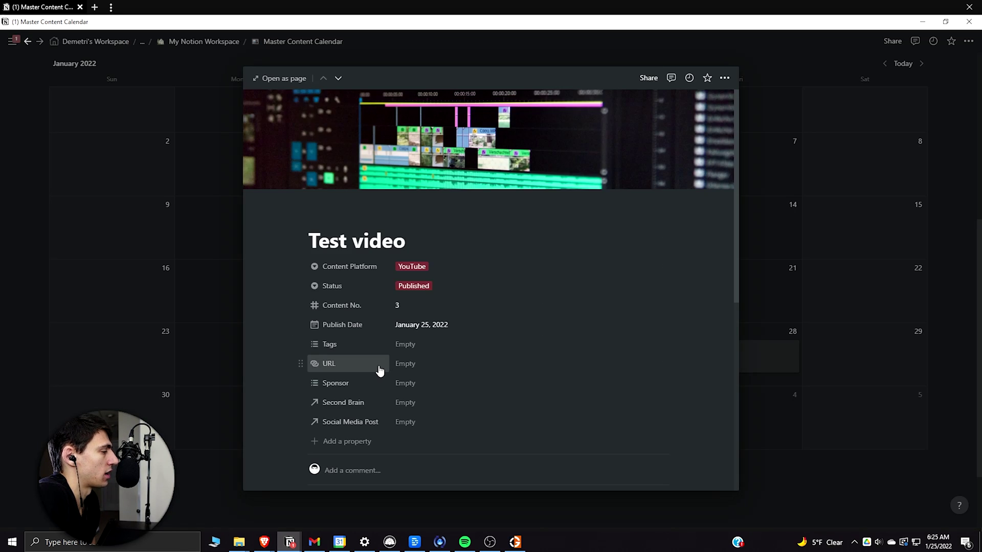
scroll(378, 372, down, 1)
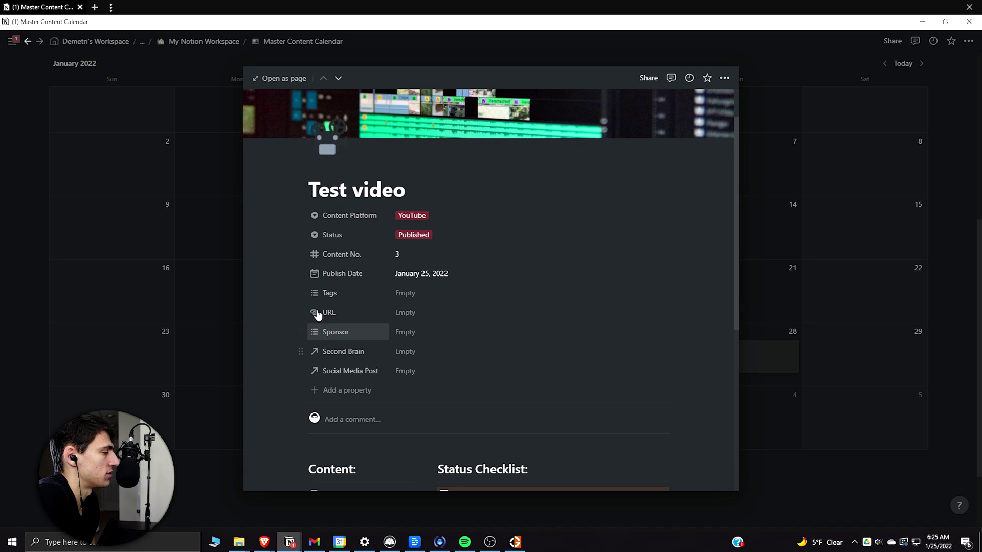
click(132, 118)
scroll(133, 121, up, 5)
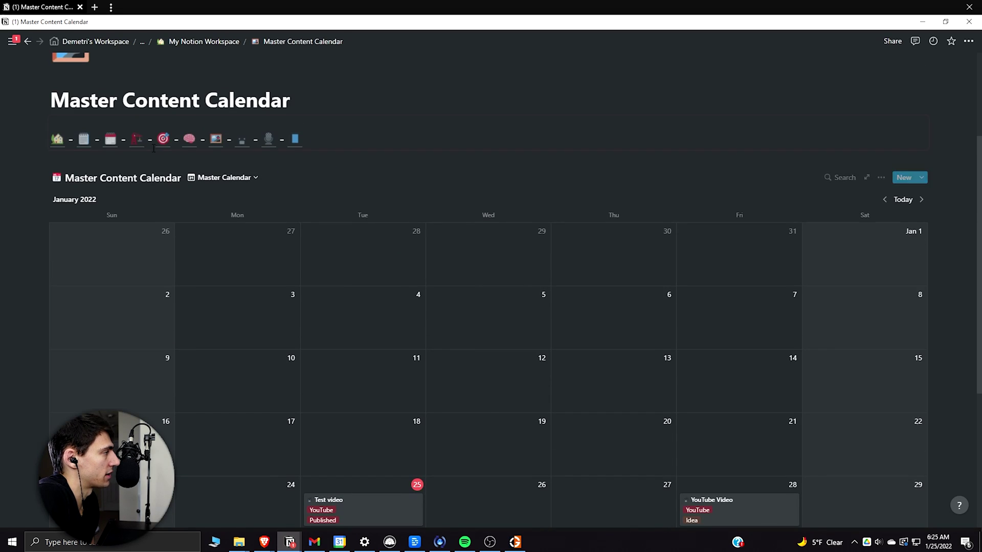
click(192, 147)
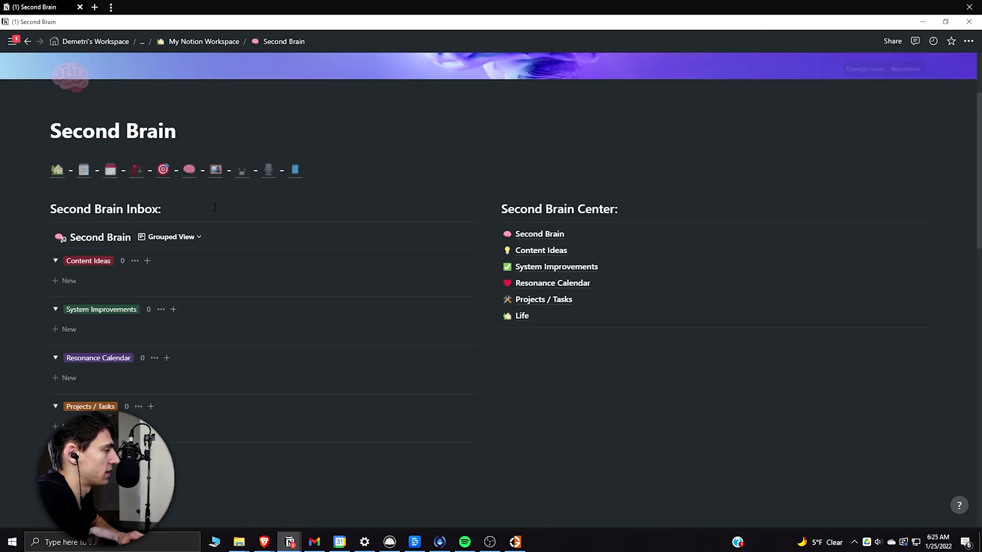
Step: Add Content Ideas entry 'YouTube video about my Notion workspace' with Sub-Bucket YouTube
scroll(134, 180, down, 2)
click(148, 179)
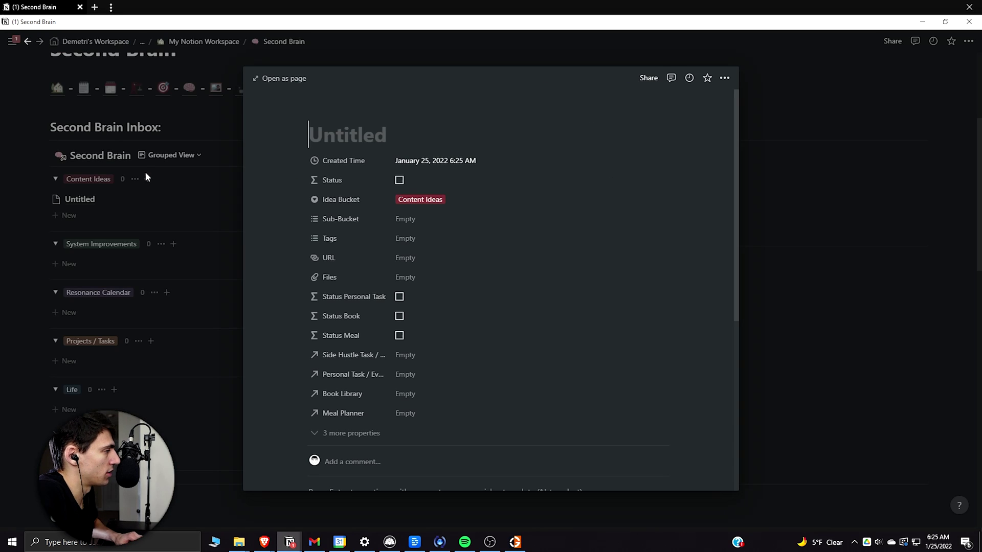
text(YouTube video a)
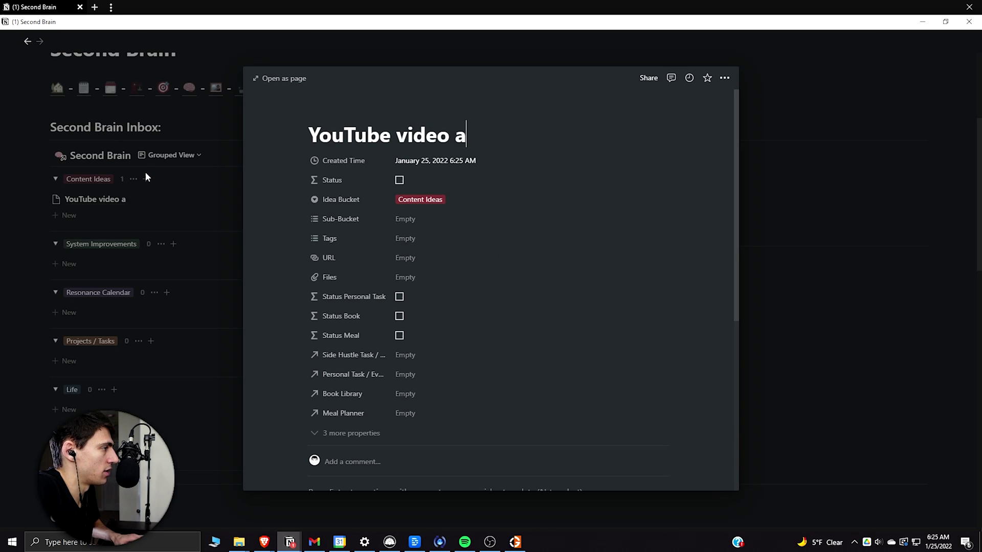
text(bout my Notion workspace)
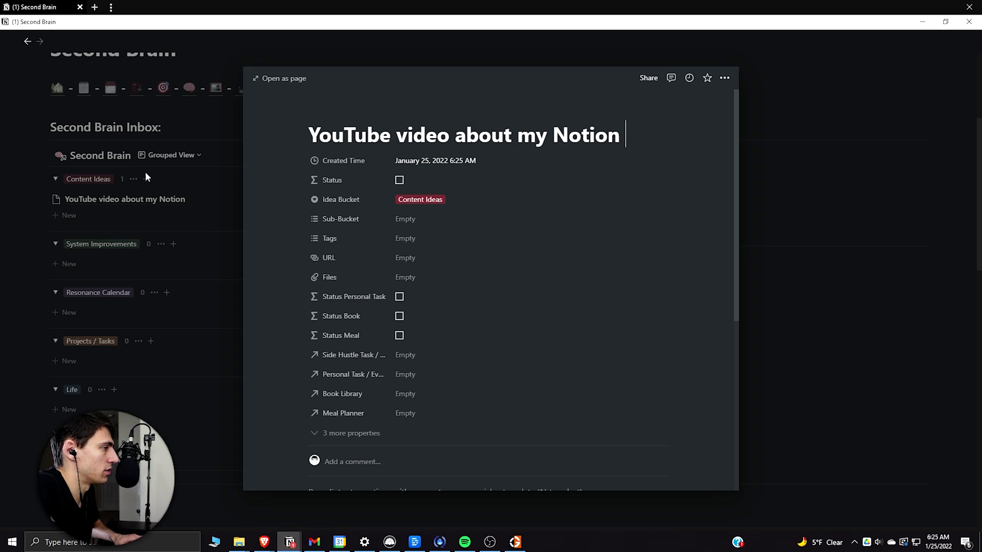
click(405, 244)
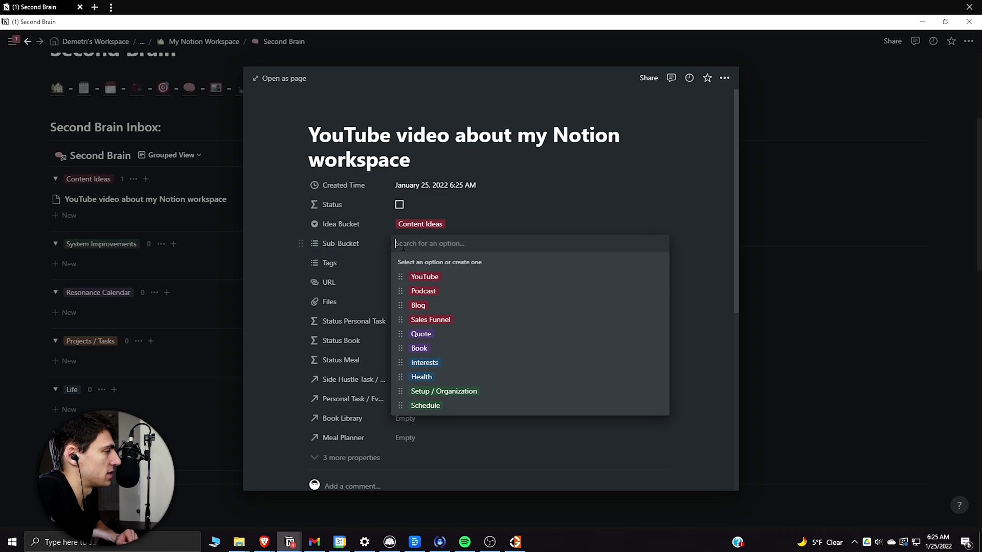
click(432, 278)
key(Escape)
Step: Tag the entry Notion and App / Software, then go to the Master Content Calendar
click(421, 262)
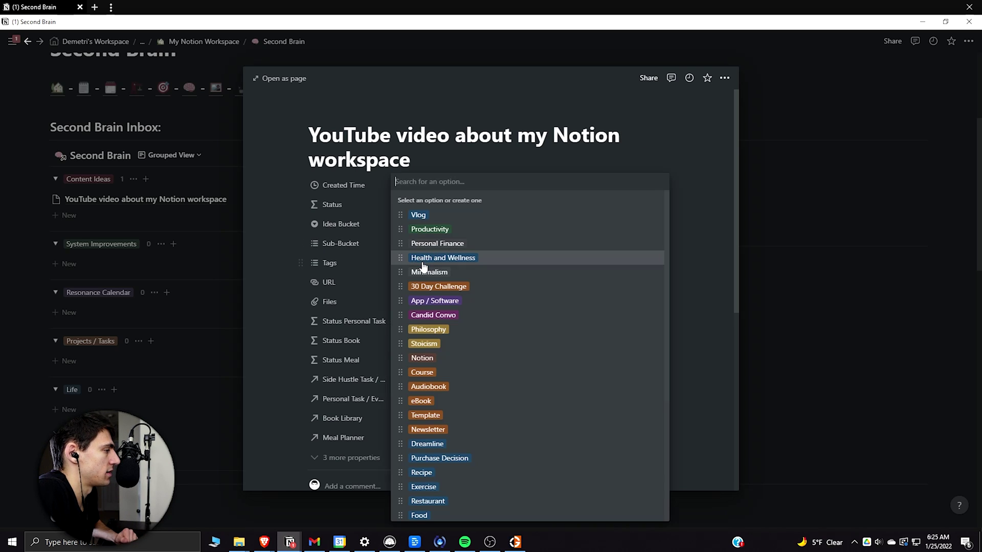
text(notion)
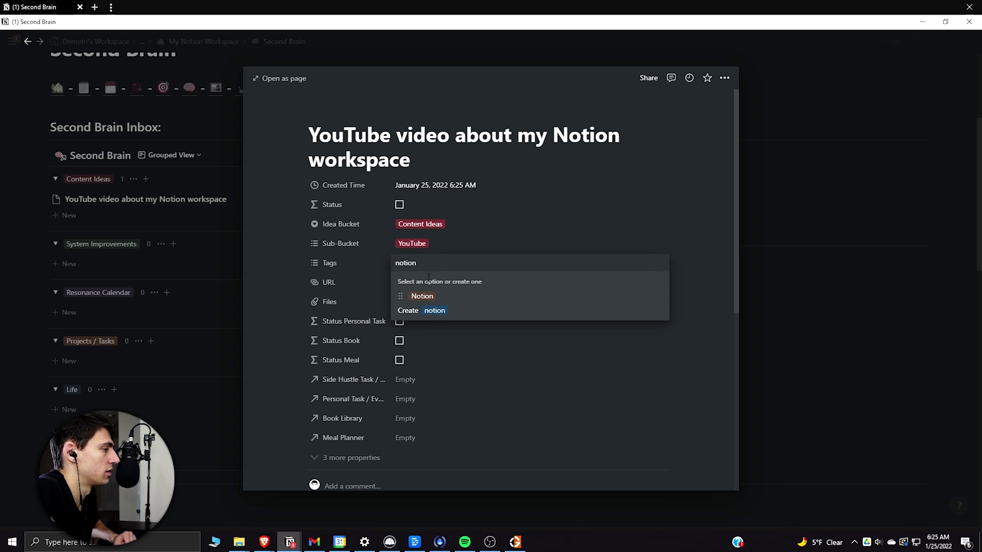
click(438, 299)
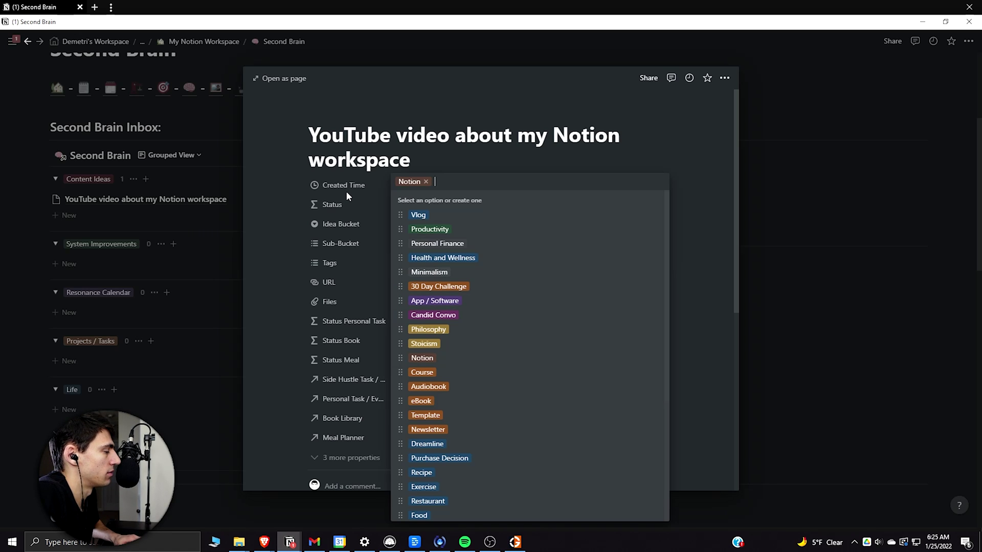
text(app)
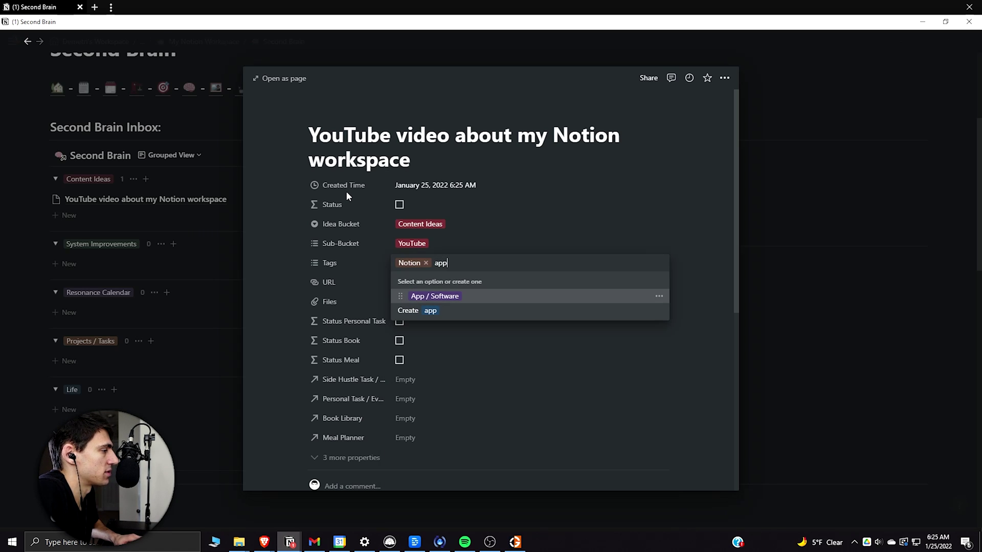
click(453, 299)
click(79, 210)
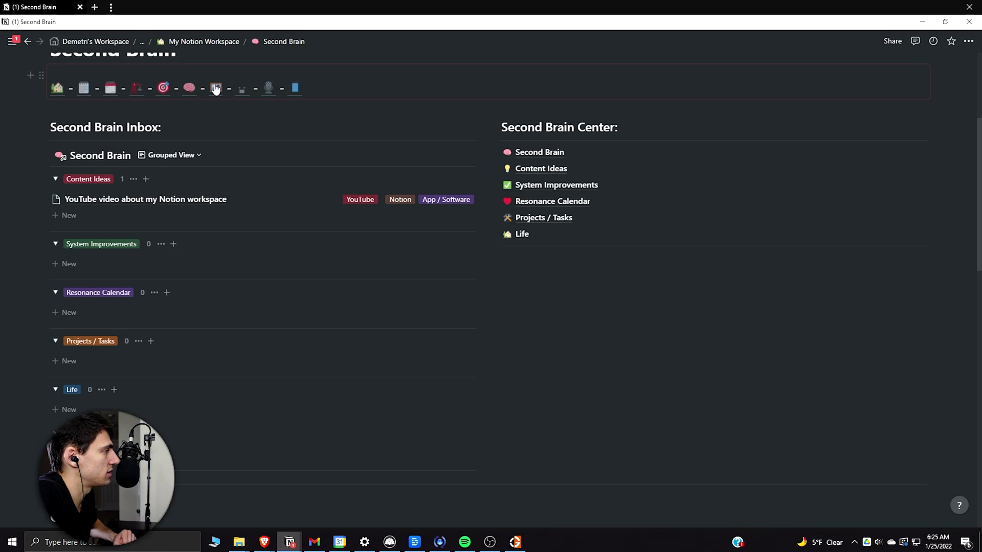
click(216, 88)
scroll(381, 385, down, 5)
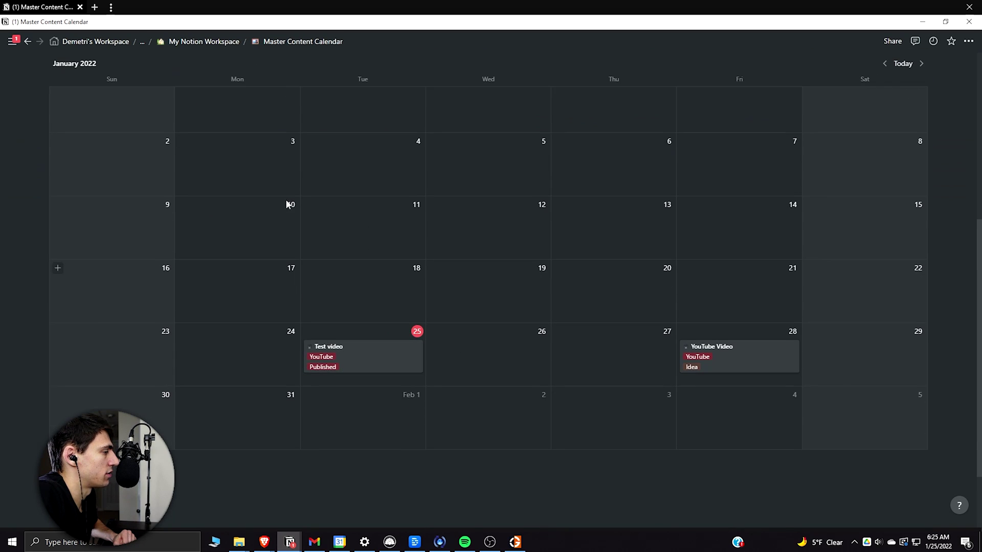
Step: Retitle the January 25 post 'My Notion Workspace' and set its status to Idea
click(388, 367)
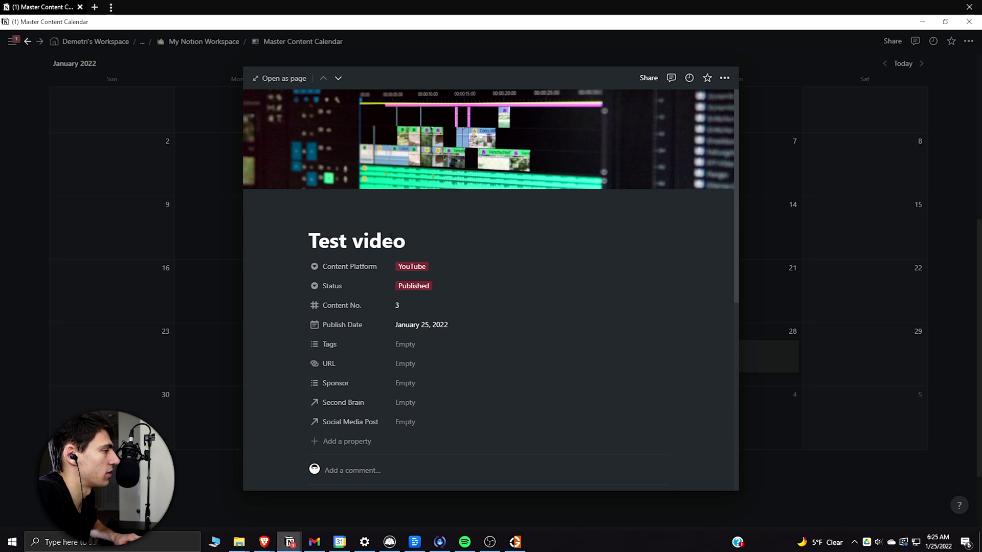
triple_click(390, 234)
text(My Notion Workspace)
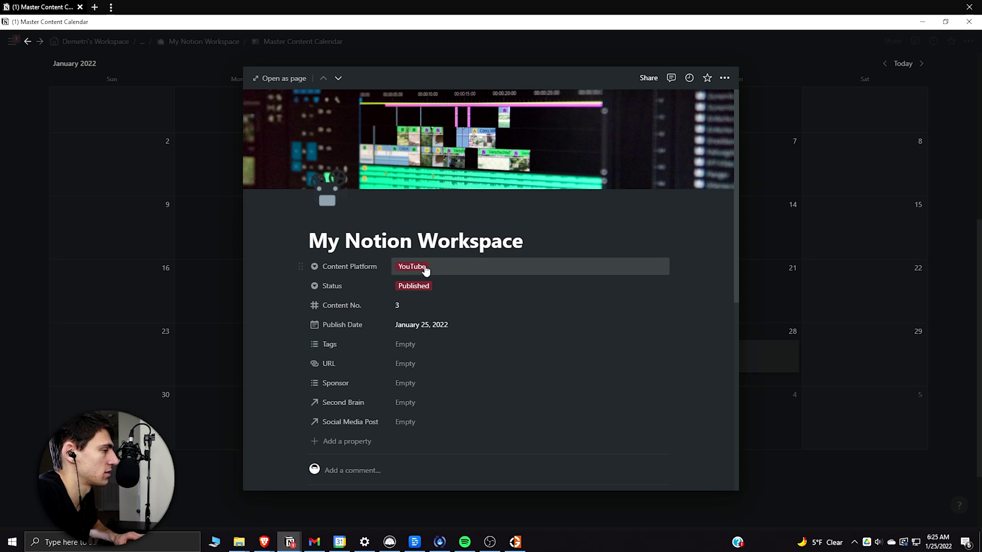
click(438, 281)
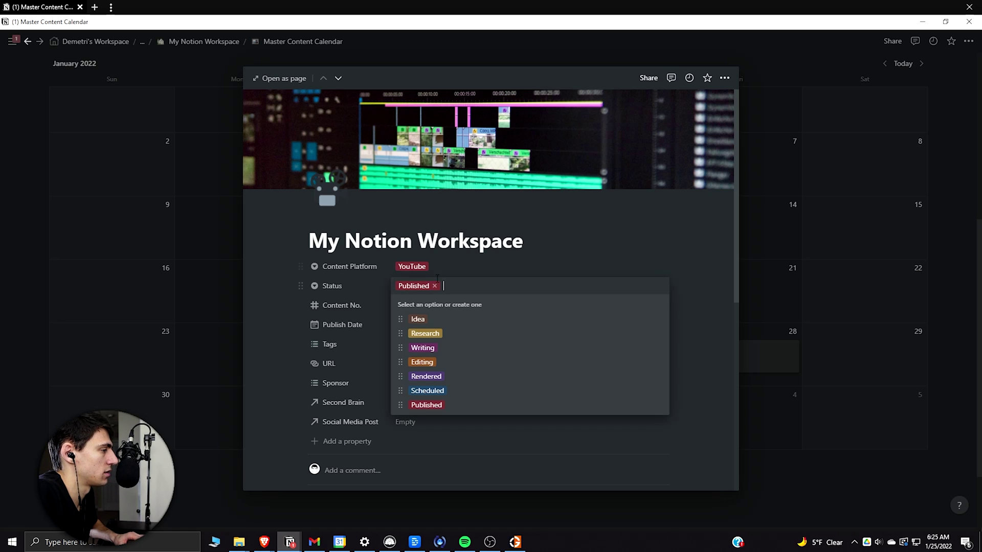
click(424, 318)
Step: Link the post to the 'YouTube video about my Notion workspace' Second Brain idea
scroll(383, 307, down, 1)
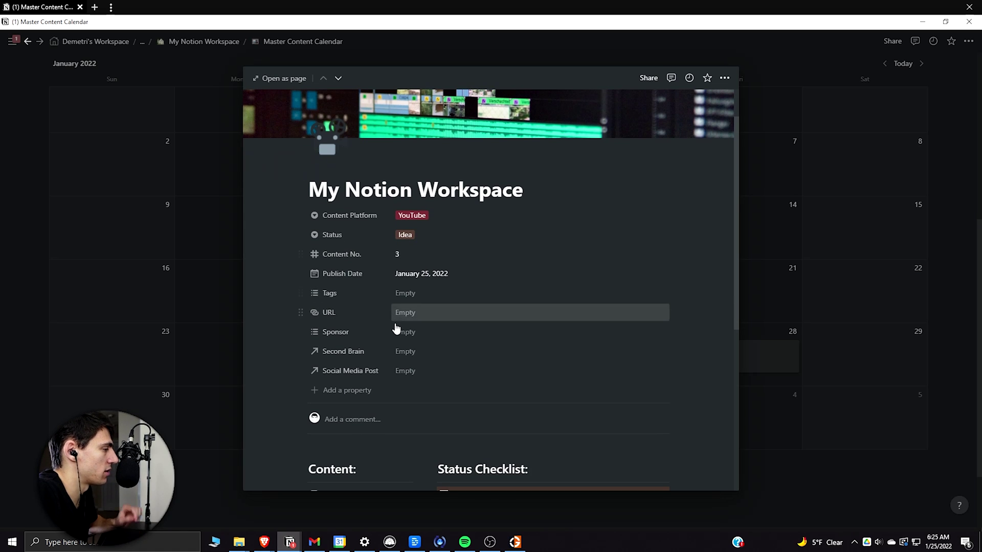
click(419, 352)
text(my)
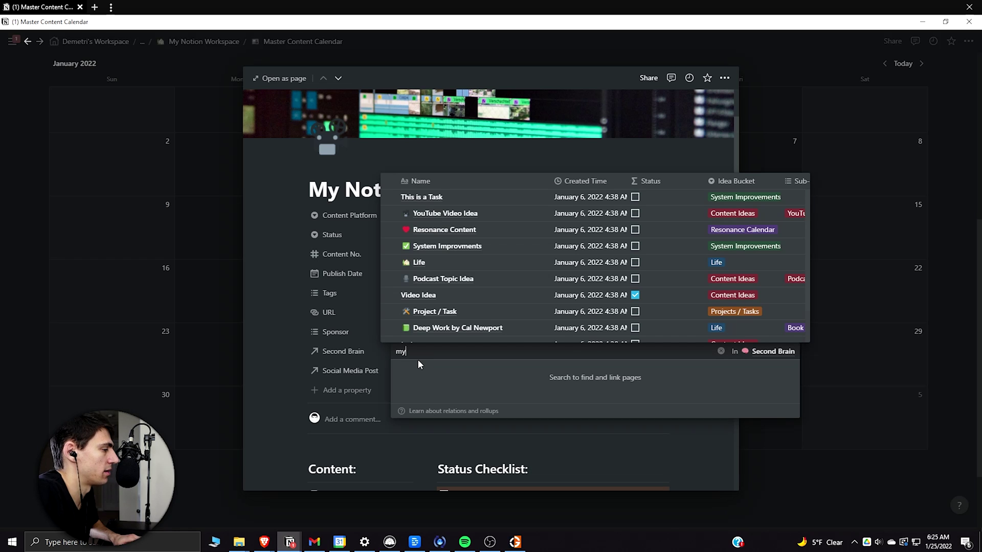
text( notion)
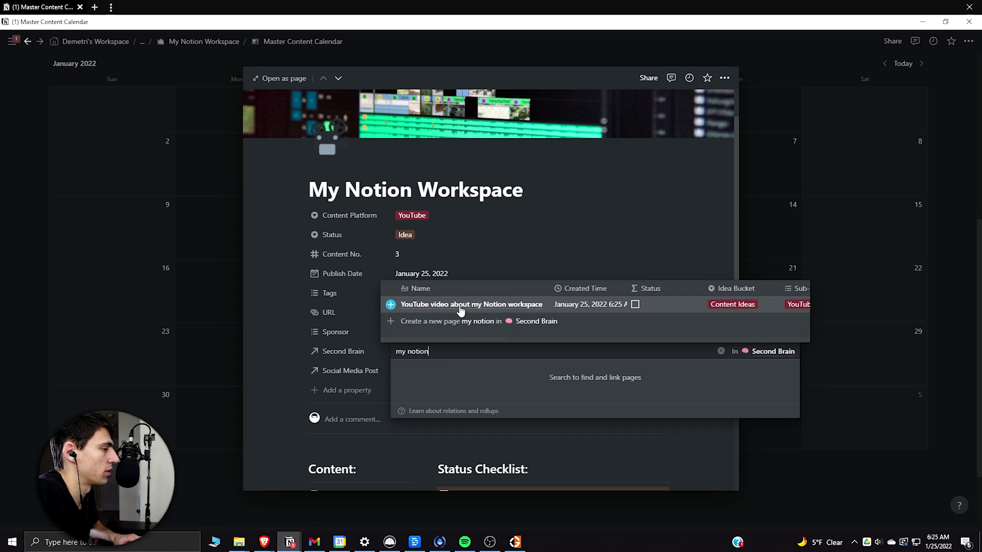
click(460, 304)
key(Escape)
click(121, 276)
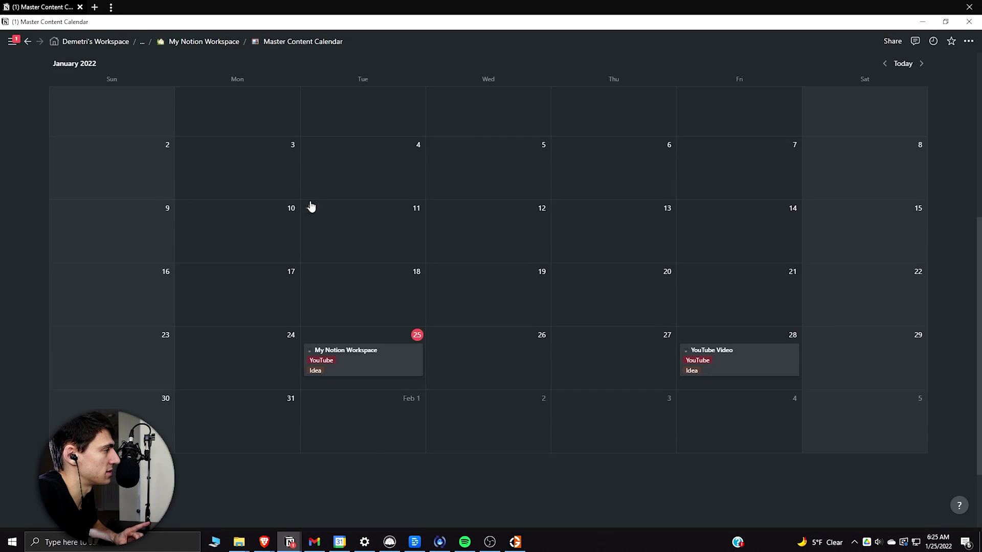
scroll(286, 194, up, 3)
scroll(271, 185, up, 2)
Step: Go to Second Brain and check the inbox's filter rules
click(189, 188)
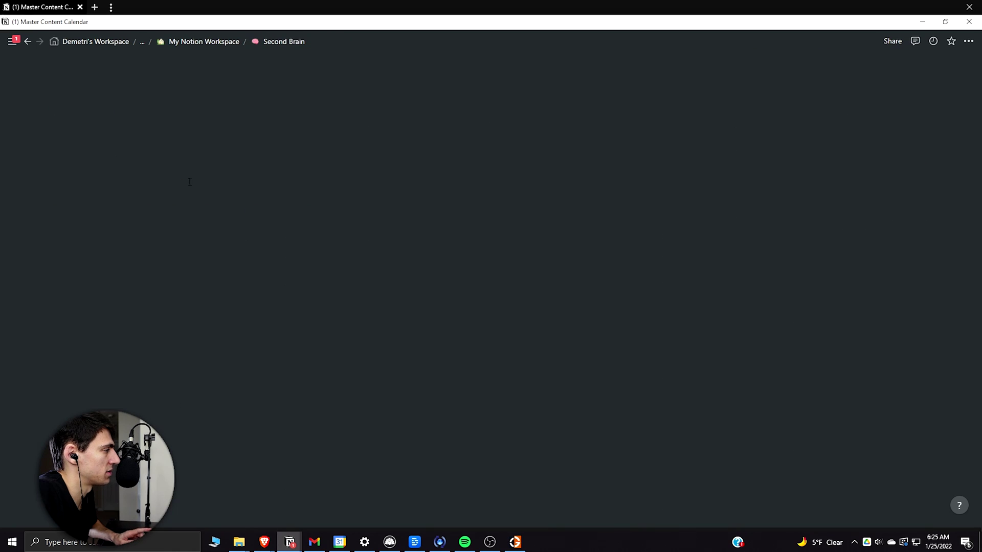
click(330, 153)
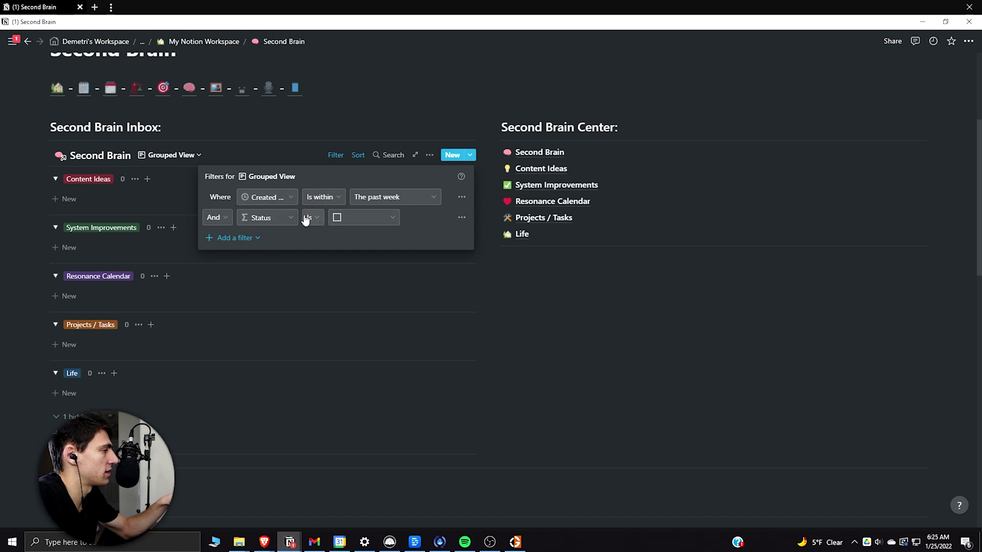
click(556, 153)
Step: Open the Second Brain database in All Ideas view and the 'YouTube video about my Notion workspace' entry
click(556, 153)
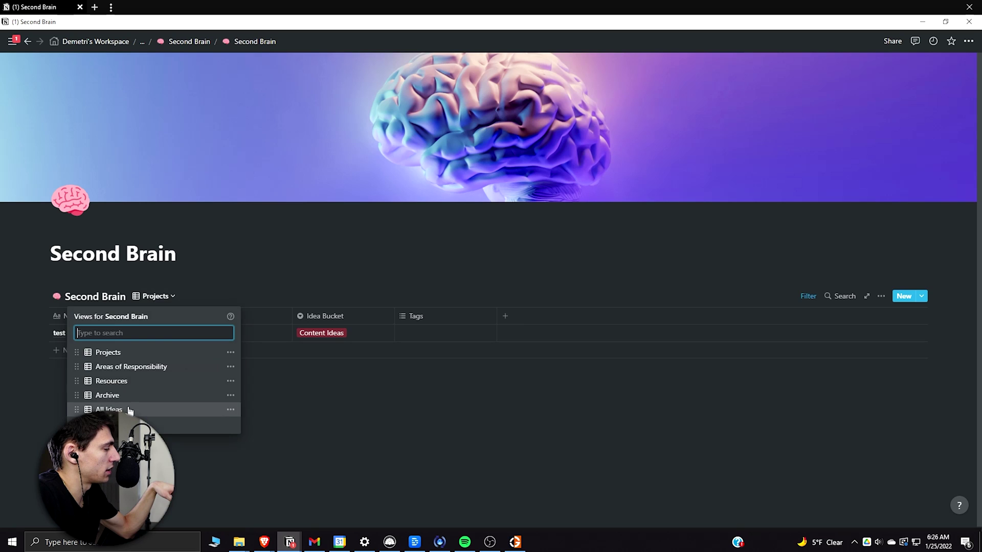
click(130, 406)
scroll(170, 364, down, 1)
click(169, 282)
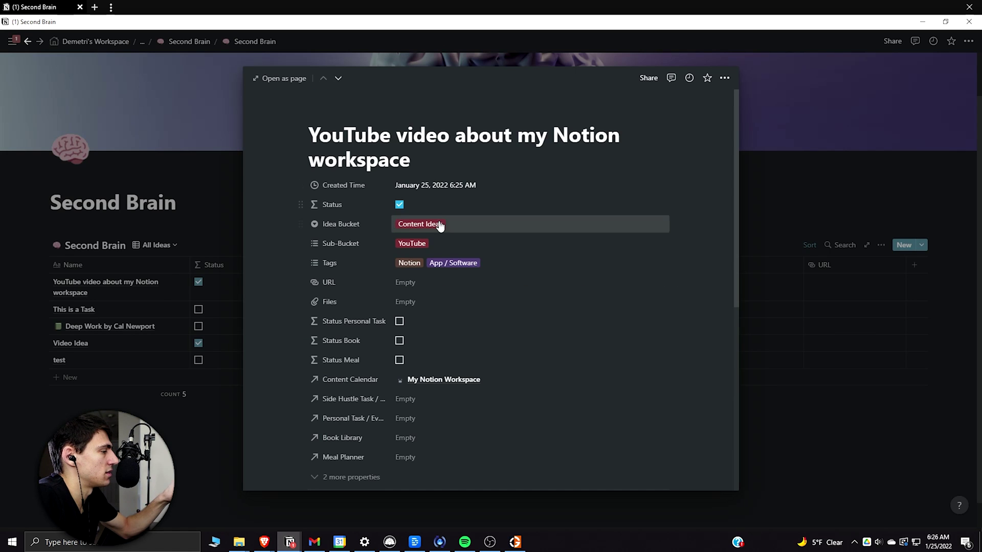
Step: Review the idea's Status formula, then close the formula editor
scroll(399, 253, down, 2)
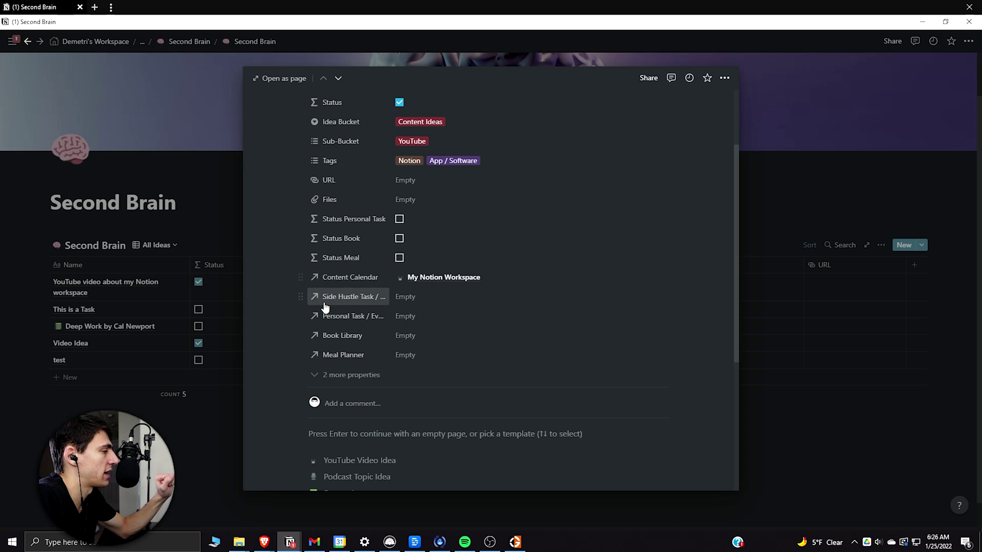
scroll(324, 309, up, 2)
scroll(383, 286, down, 2)
scroll(416, 278, up, 3)
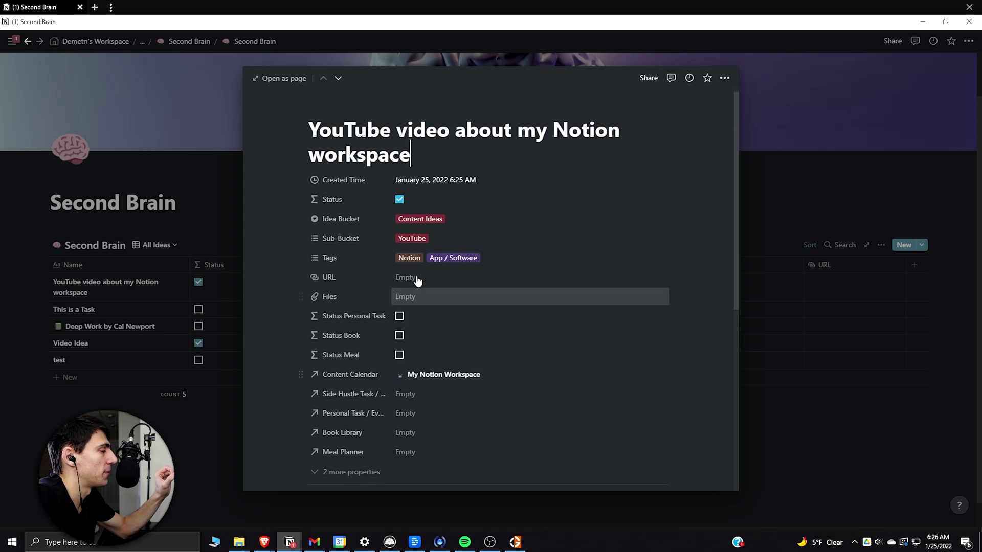
scroll(409, 294, down, 1)
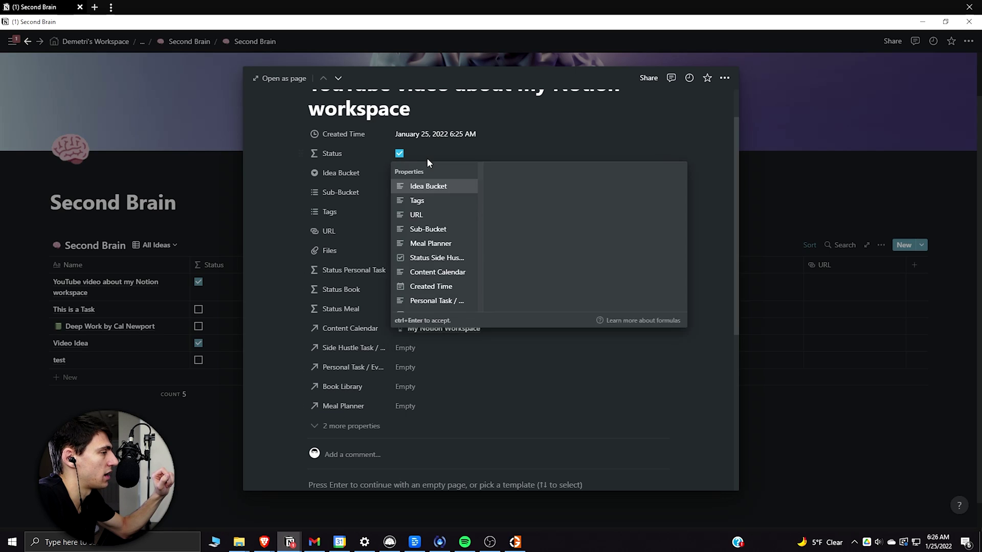
drag(395, 171, 515, 191)
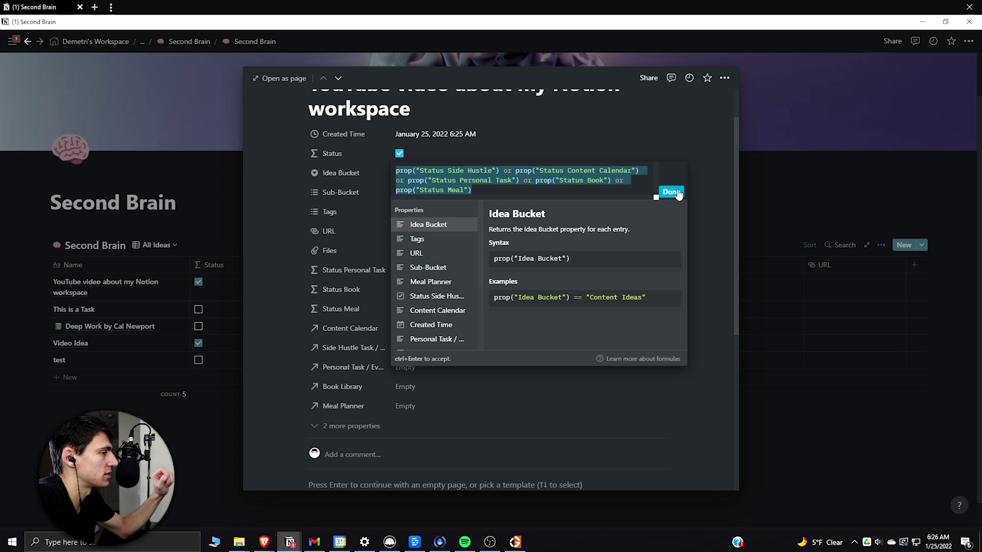
click(671, 193)
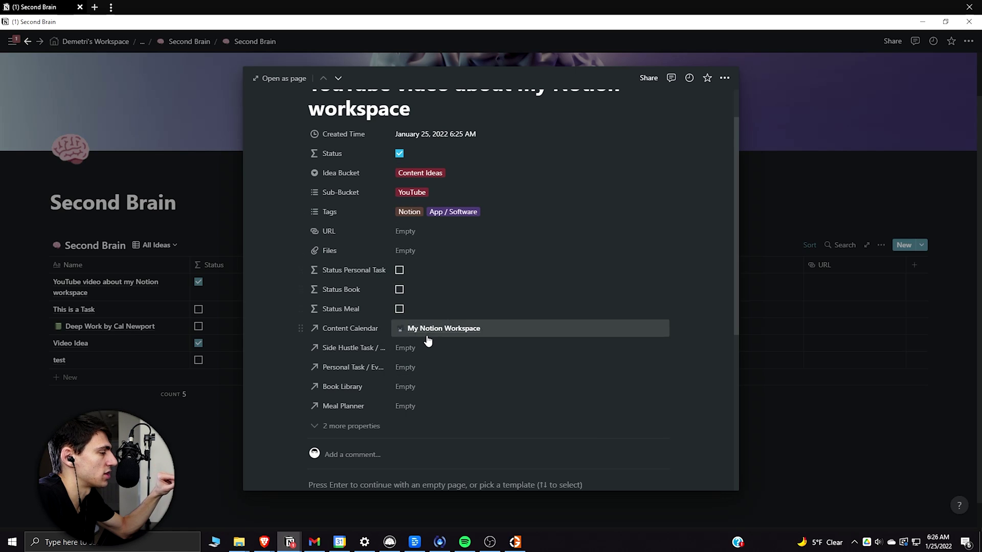
Step: Reveal the hidden properties and remove My Notion Workspace from the Content Calendar relation
scroll(362, 385, down, 1)
click(361, 381)
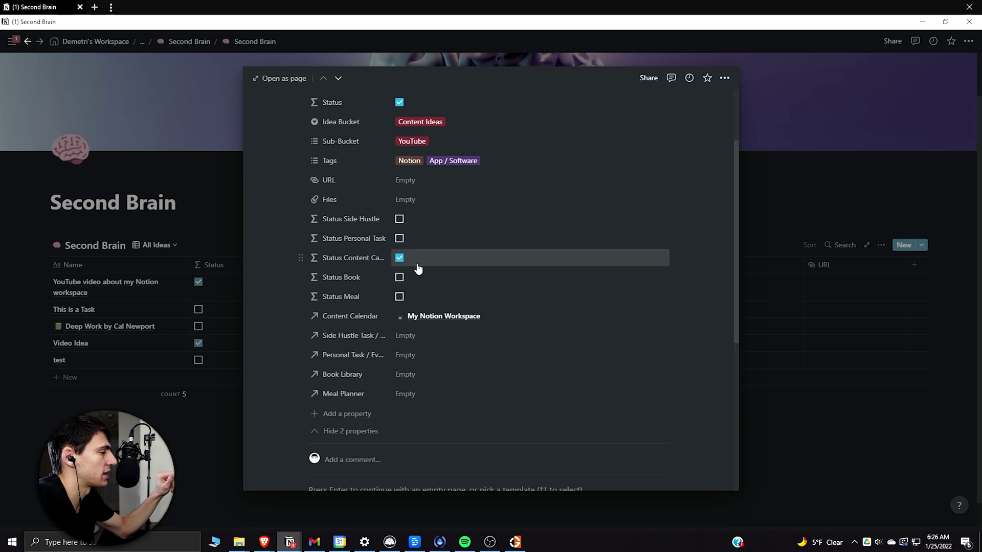
scroll(419, 296, up, 2)
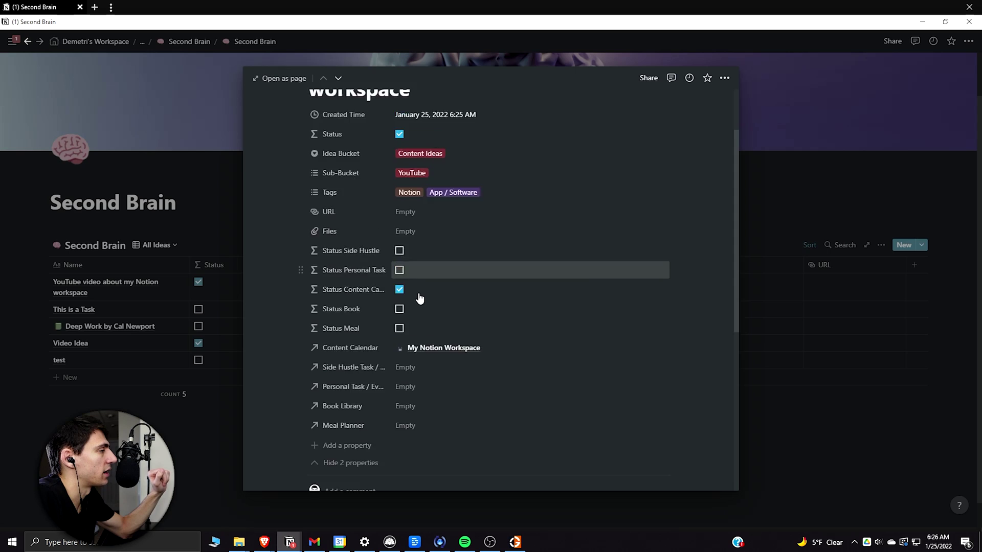
scroll(419, 298, up, 3)
click(449, 419)
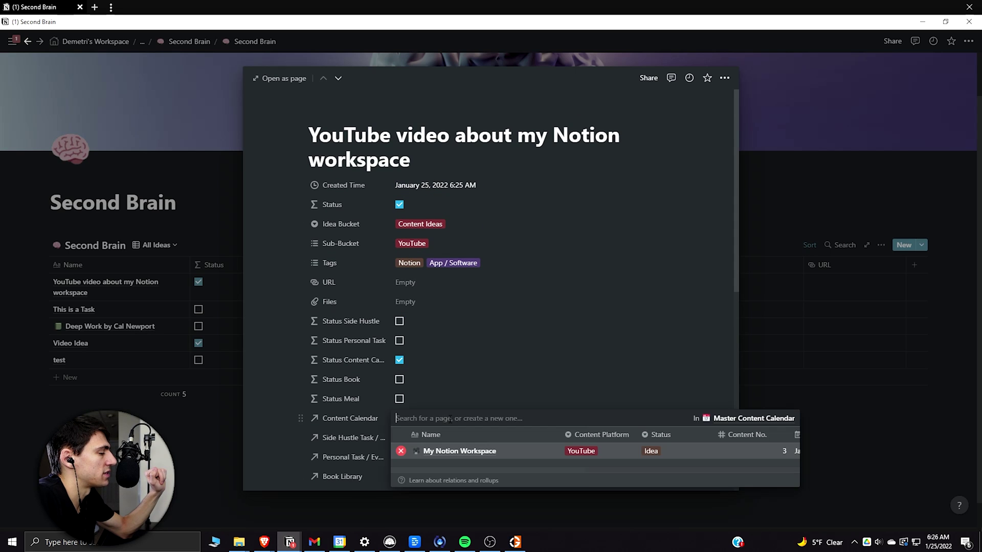
click(401, 452)
key(Escape)
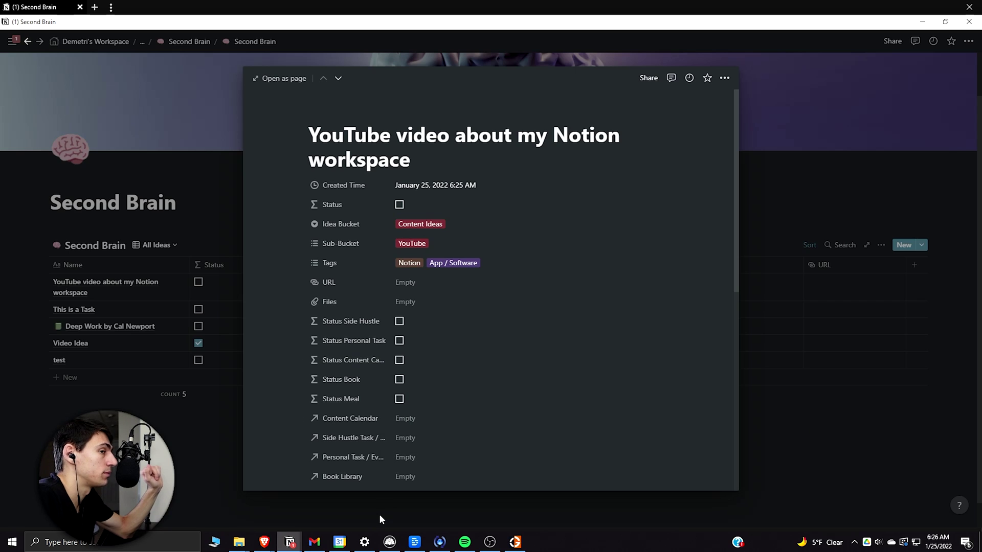
scroll(432, 404, down, 3)
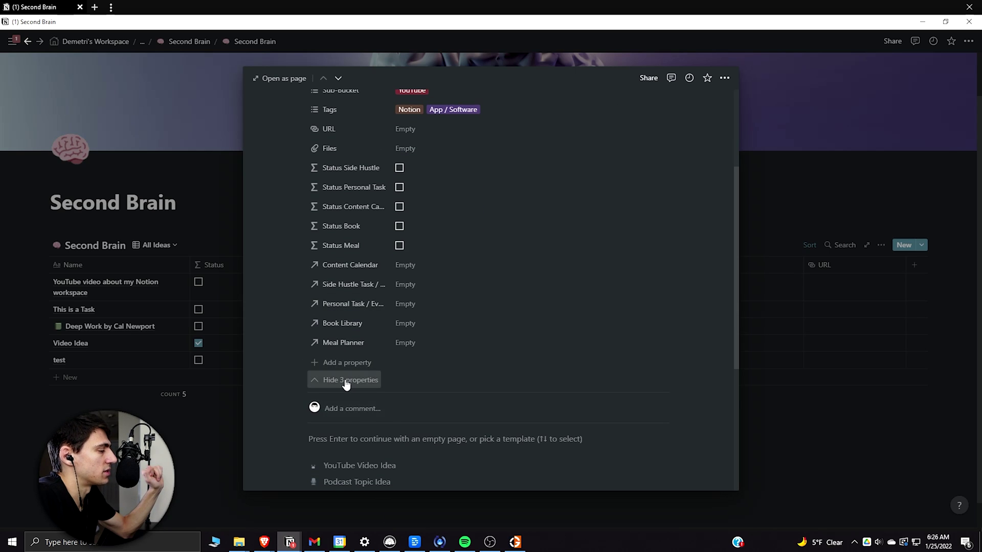
click(346, 381)
Step: Set the Status Personal Task property to always hide on the idea page
scroll(353, 297, up, 2)
click(353, 270)
mouse_move(365, 326)
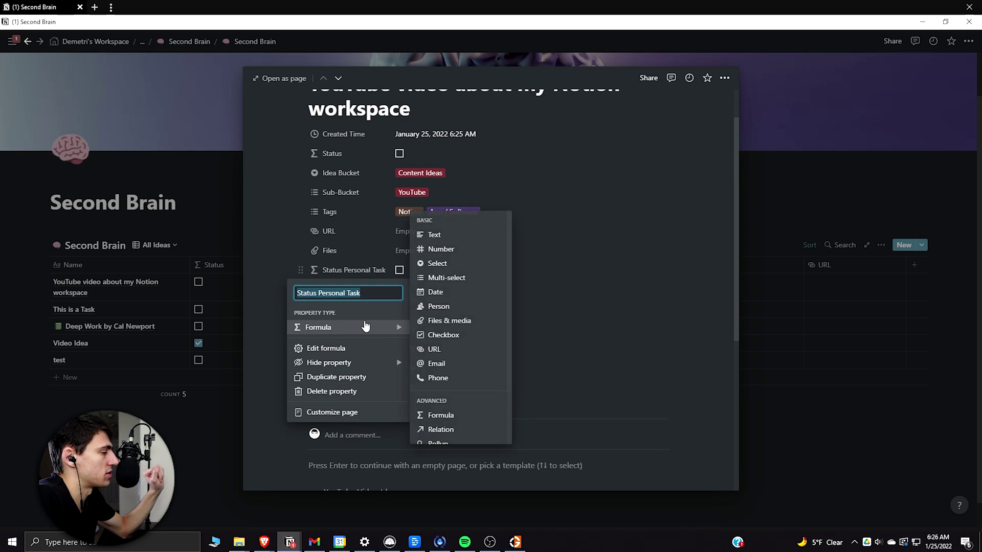
mouse_move(363, 363)
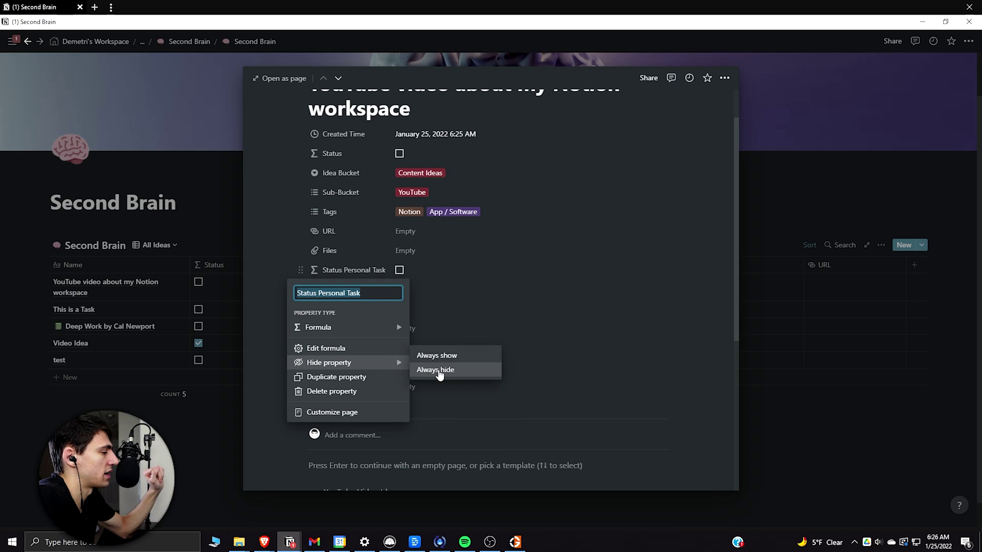
click(434, 370)
Step: Check the hide settings of Status Personal Task, Status Side Hustle and Status Content Calendar
click(364, 275)
click(365, 287)
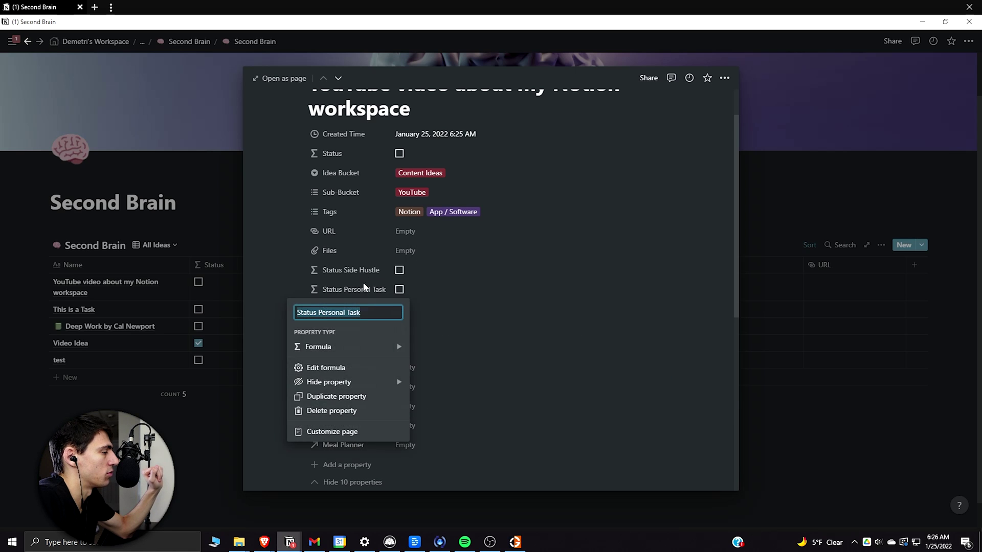
click(355, 273)
click(364, 270)
mouse_move(357, 362)
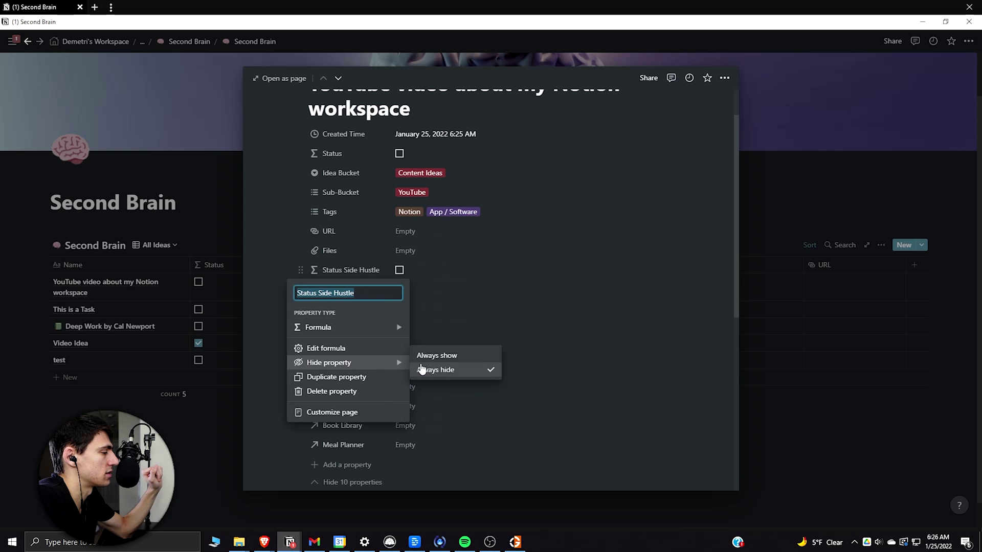
click(370, 245)
click(353, 308)
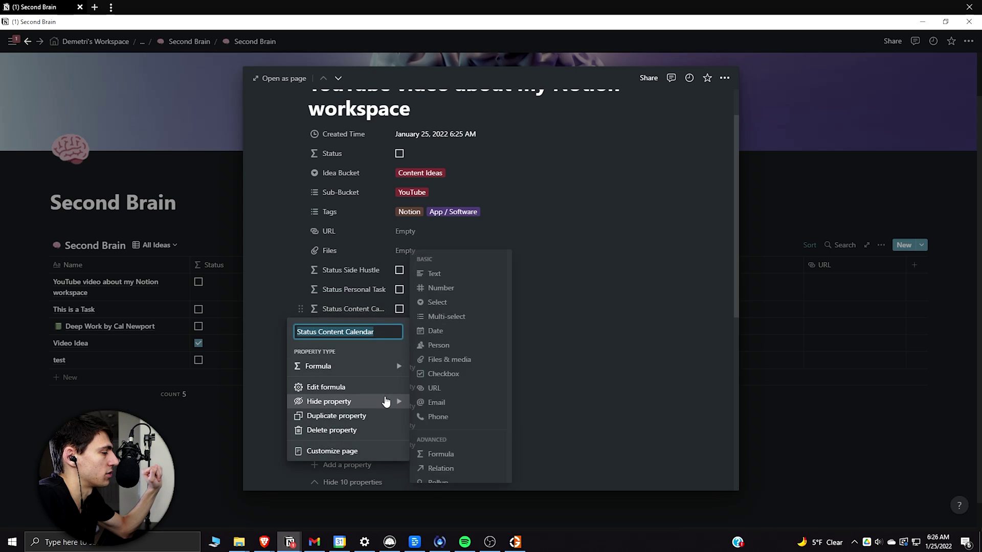
mouse_move(386, 402)
click(366, 249)
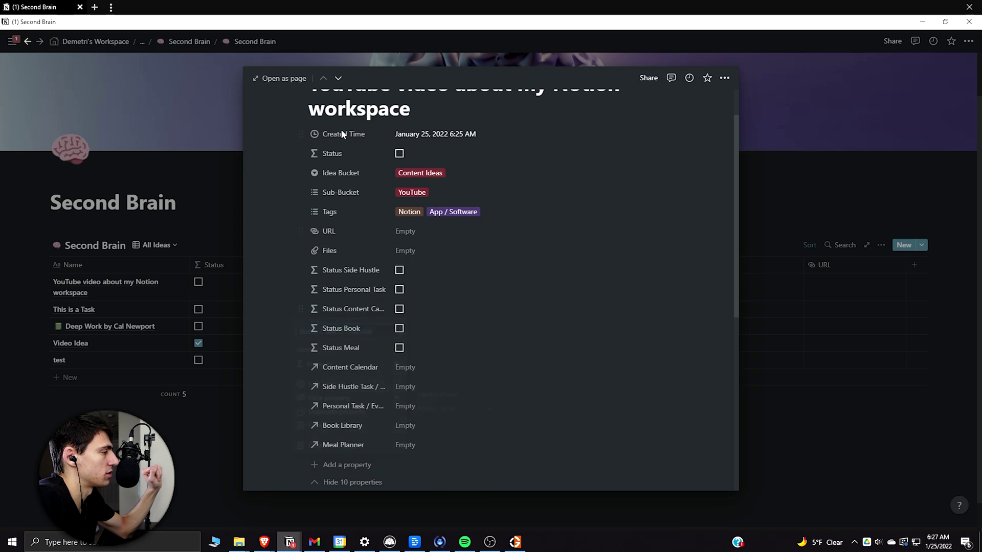
Step: Review the Status Book, Status Meal and Content Calendar options and collapse the hidden properties
click(352, 328)
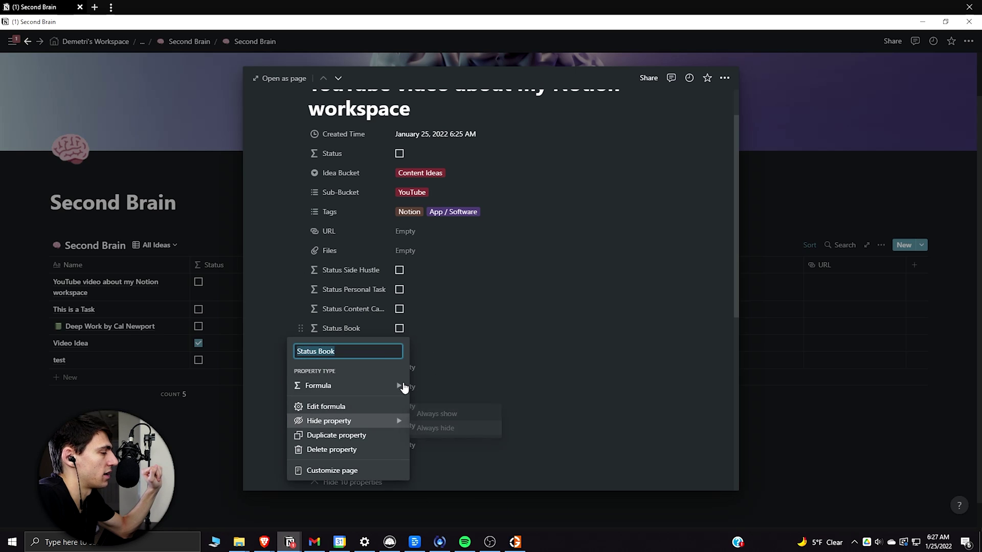
click(358, 305)
click(369, 348)
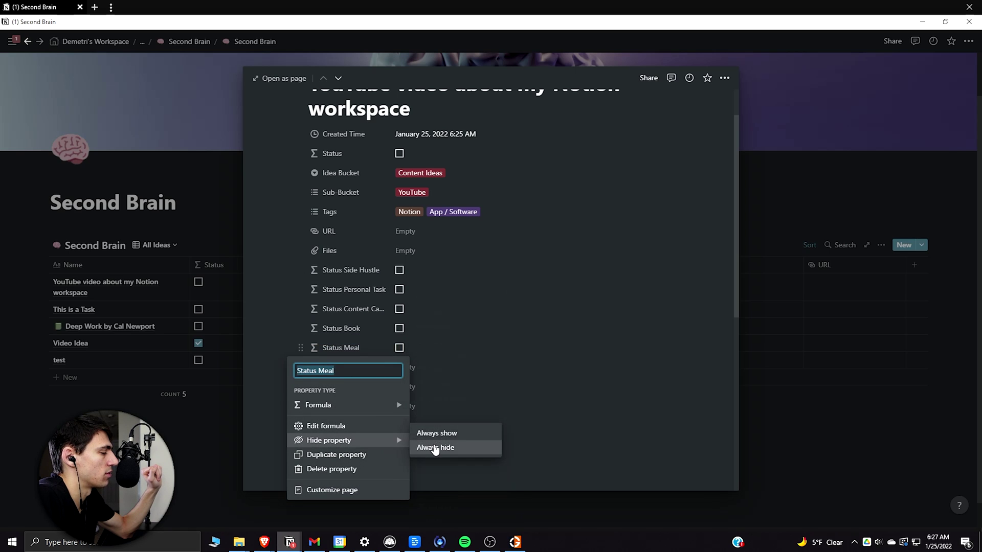
click(372, 317)
click(370, 372)
click(397, 277)
scroll(397, 276, down, 2)
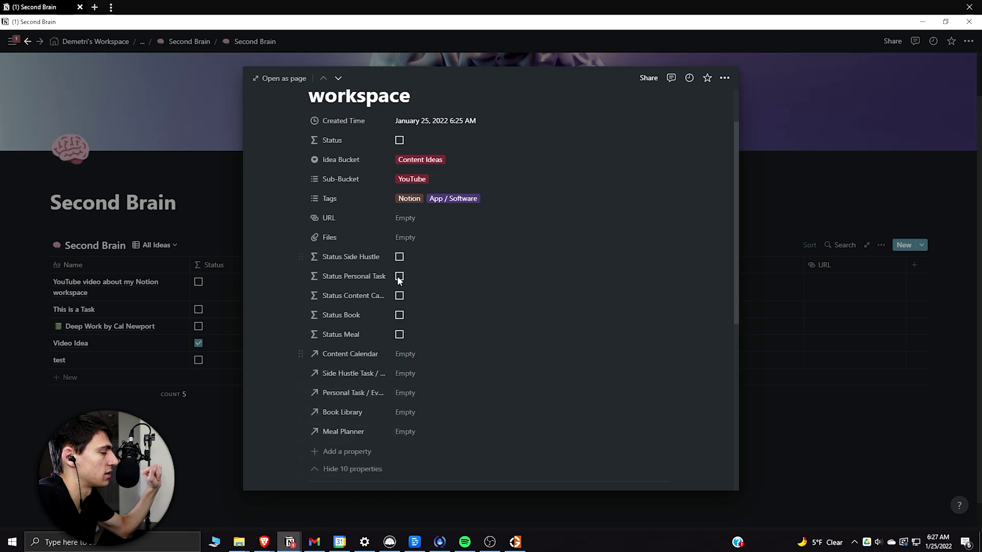
click(367, 381)
Step: Review the Content Calendar, Side Hustle Task and Personal Task / Event Calendar relation options
click(370, 167)
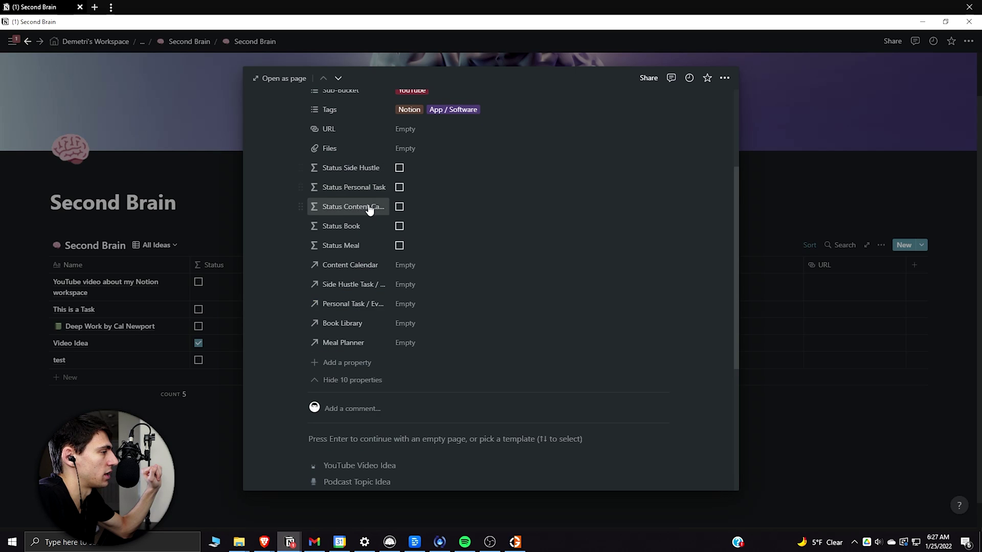
click(375, 267)
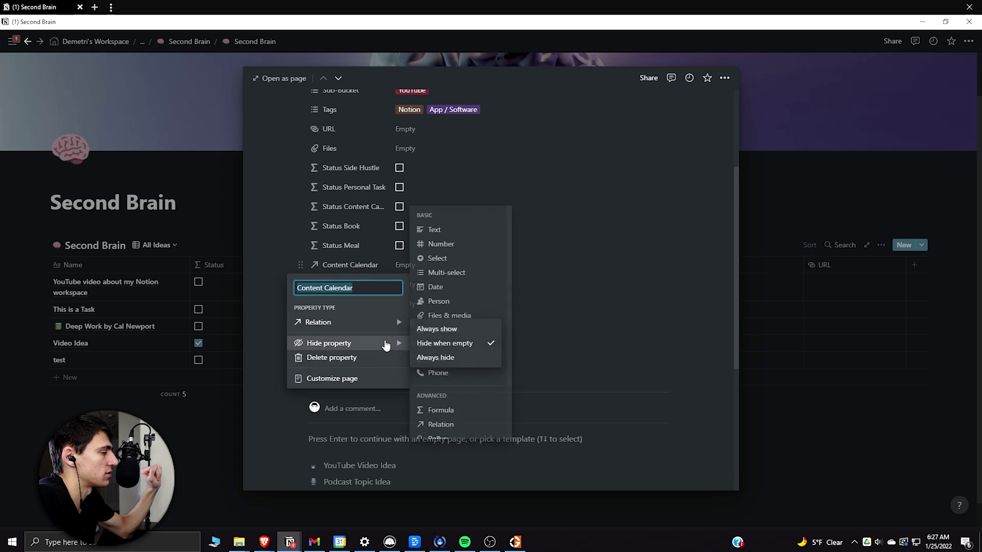
mouse_move(390, 343)
key(Escape)
key(Escape)
click(363, 284)
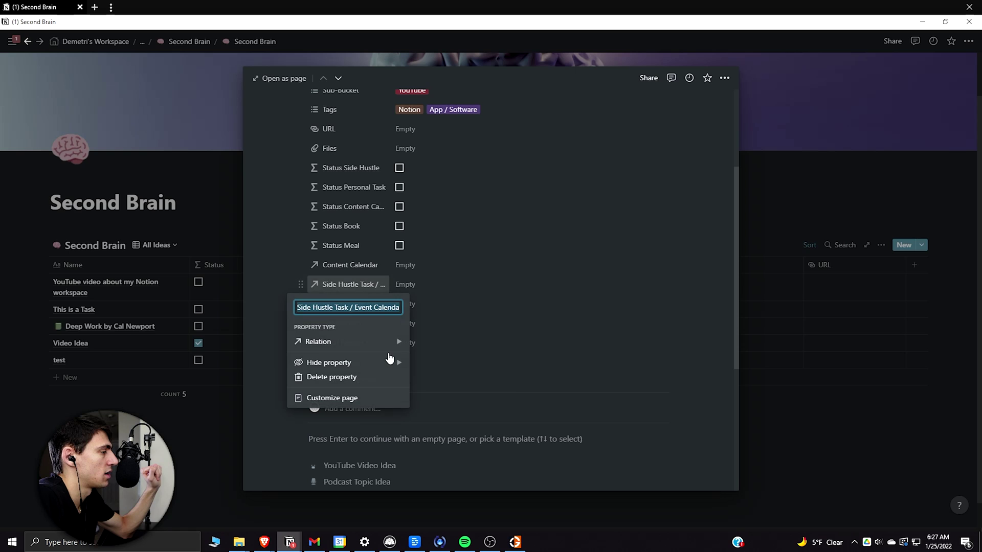
mouse_move(393, 362)
key(Escape)
key(Escape)
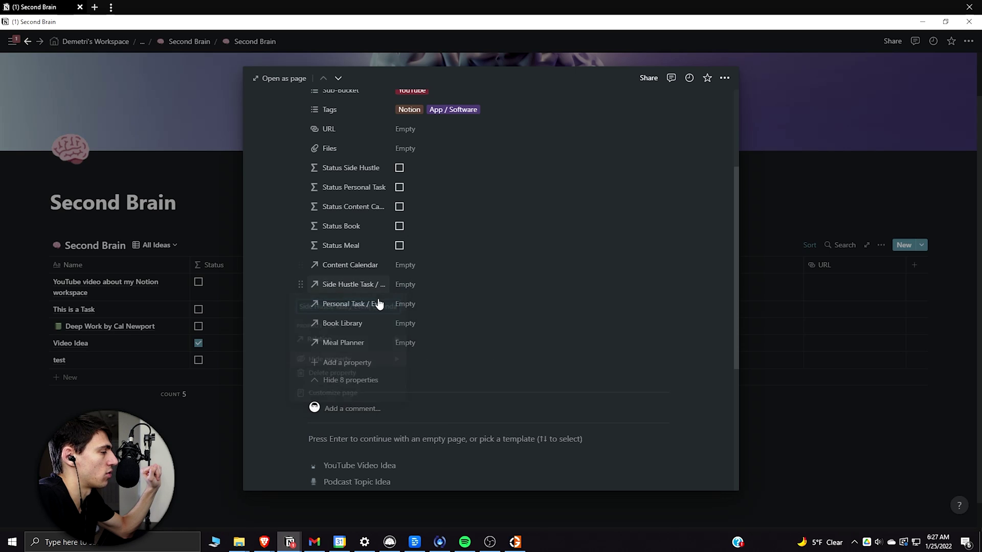
click(377, 302)
key(Escape)
key(Escape)
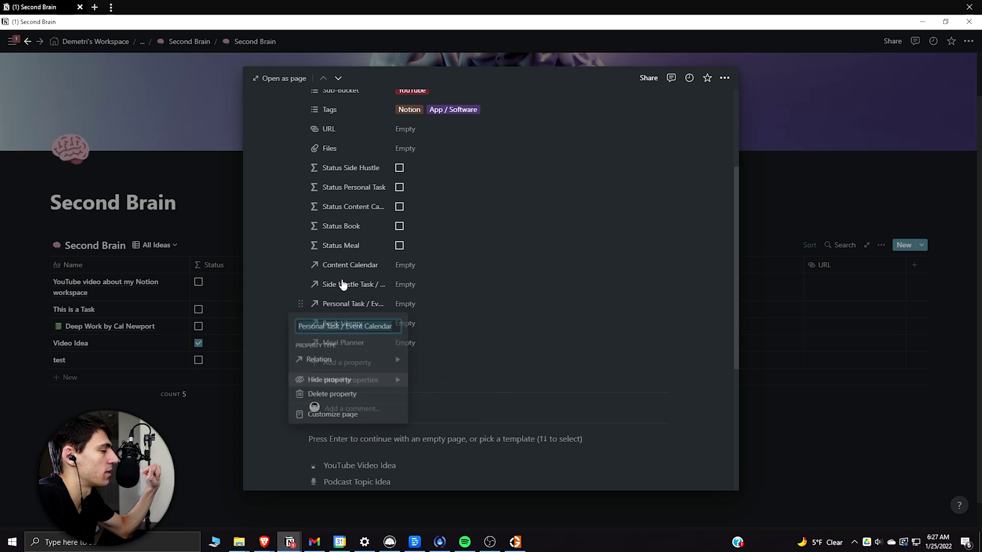
Step: Set Book Library to always show and hide the remaining empty properties from the page
click(339, 323)
mouse_move(370, 400)
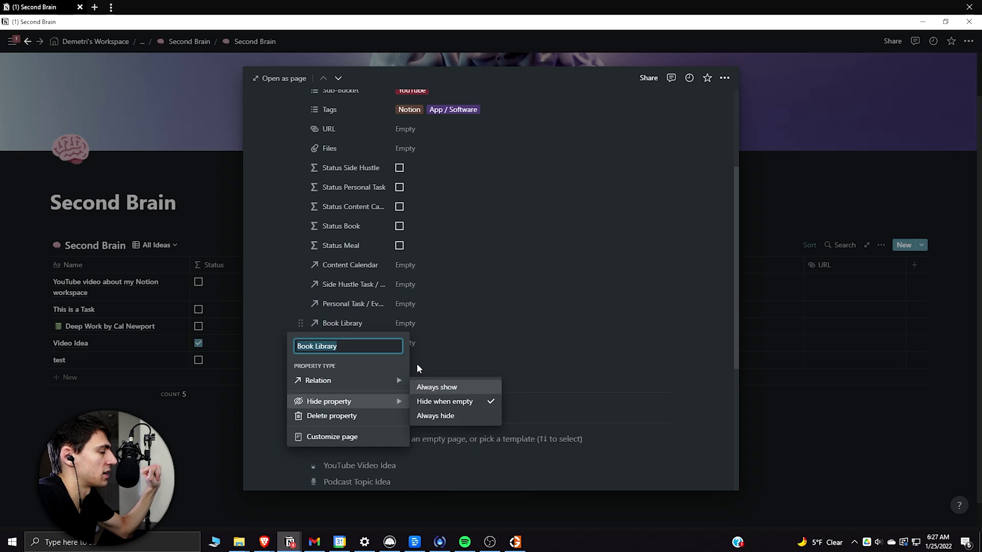
click(434, 386)
click(337, 341)
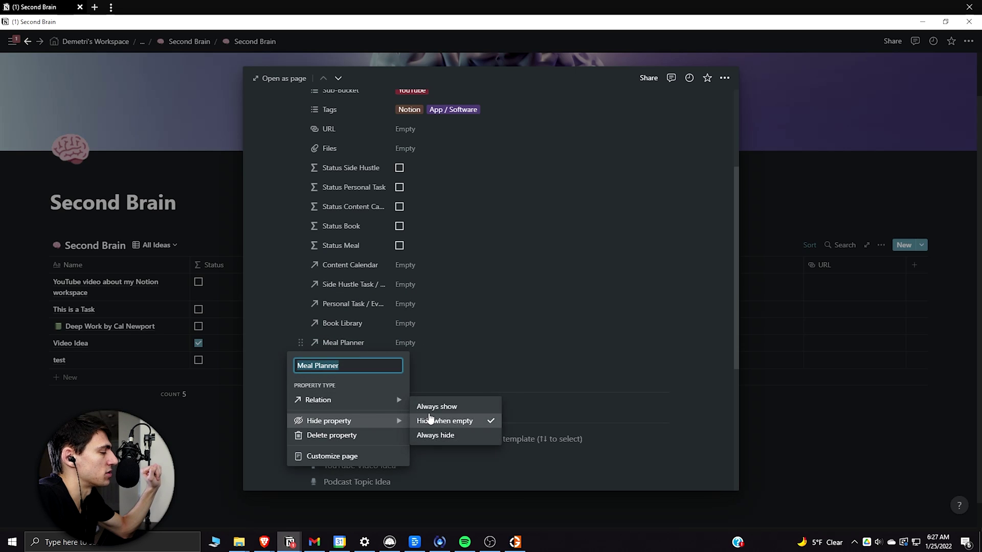
key(Escape)
click(353, 379)
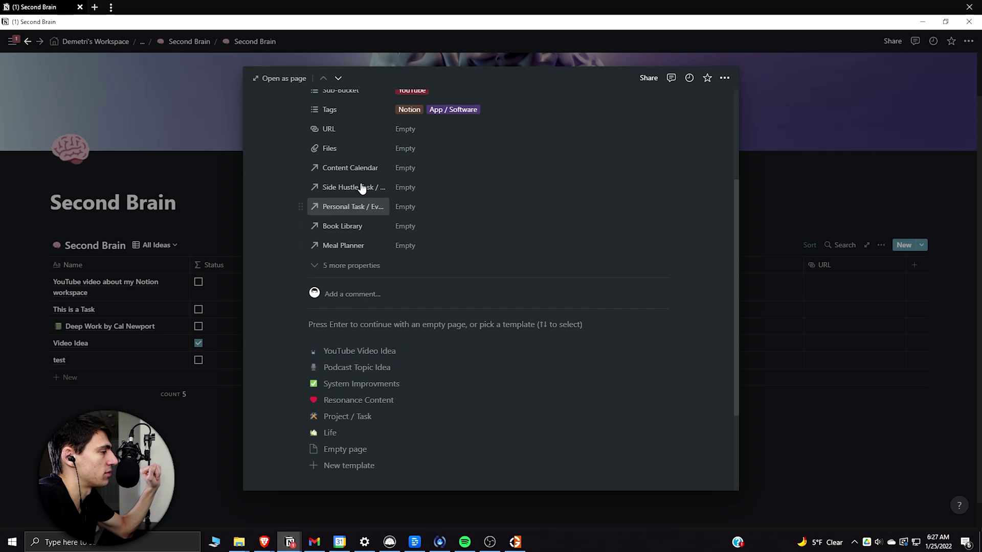
scroll(379, 228, down, 1)
scroll(409, 228, up, 5)
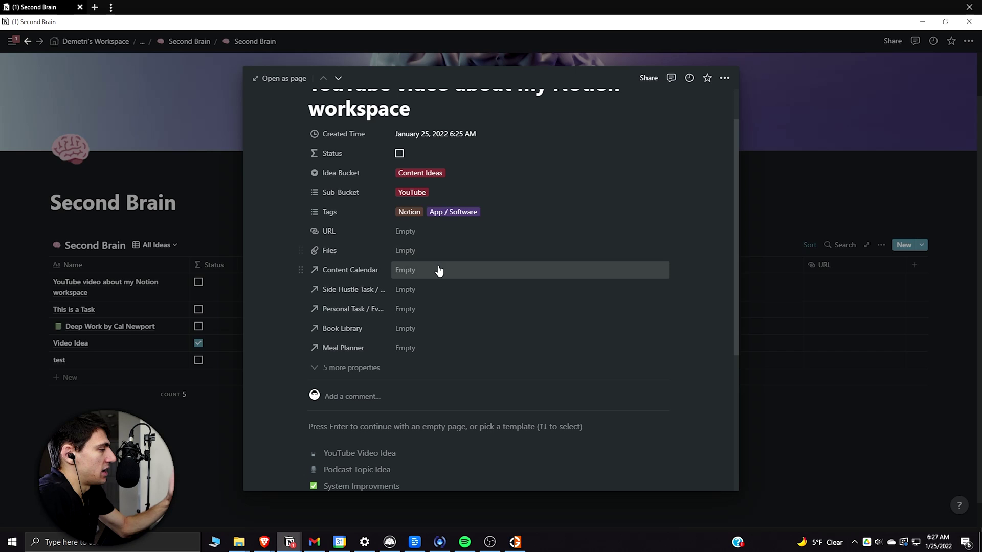
Step: Link the idea's Personal Task relation to the Record YouTube Videos task
click(441, 309)
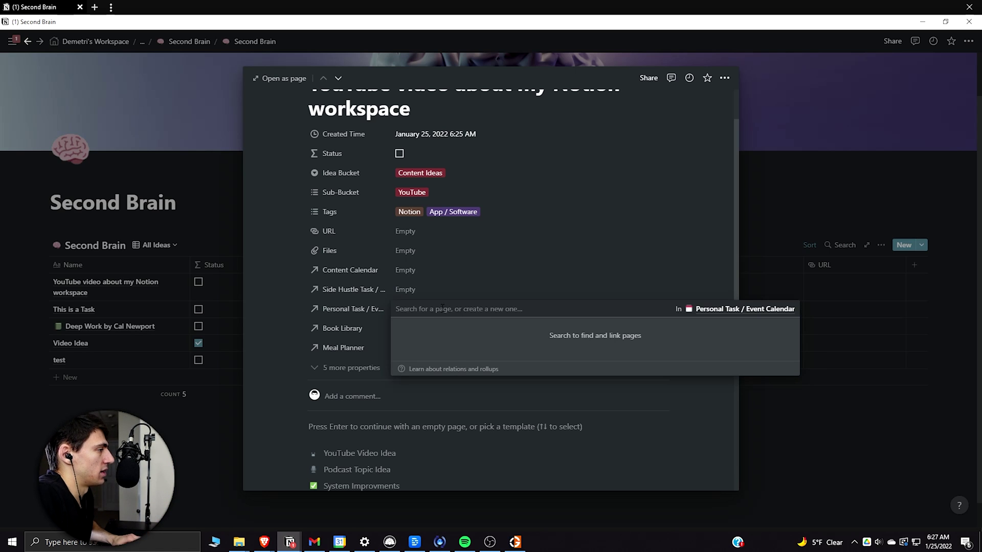
text(record youtube vid)
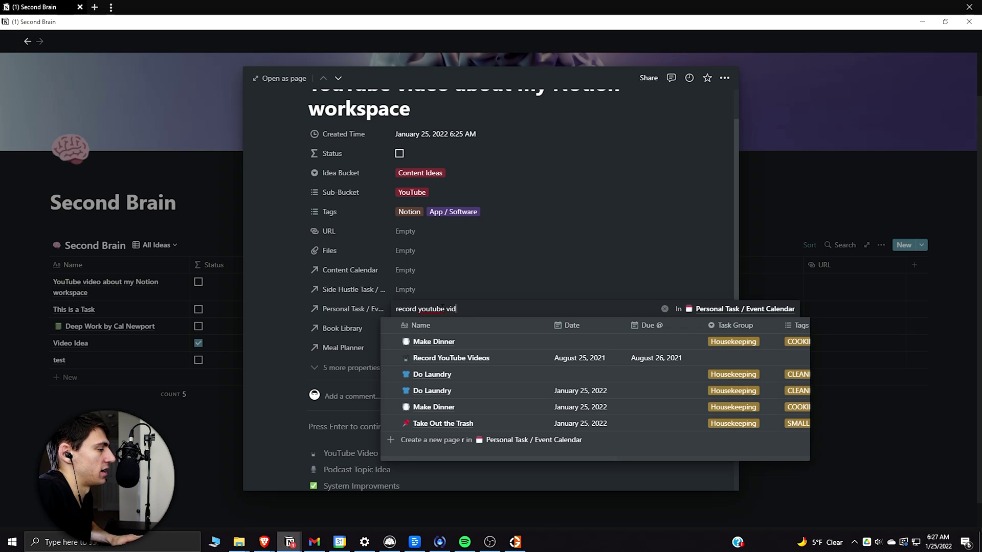
text(eo)
click(444, 341)
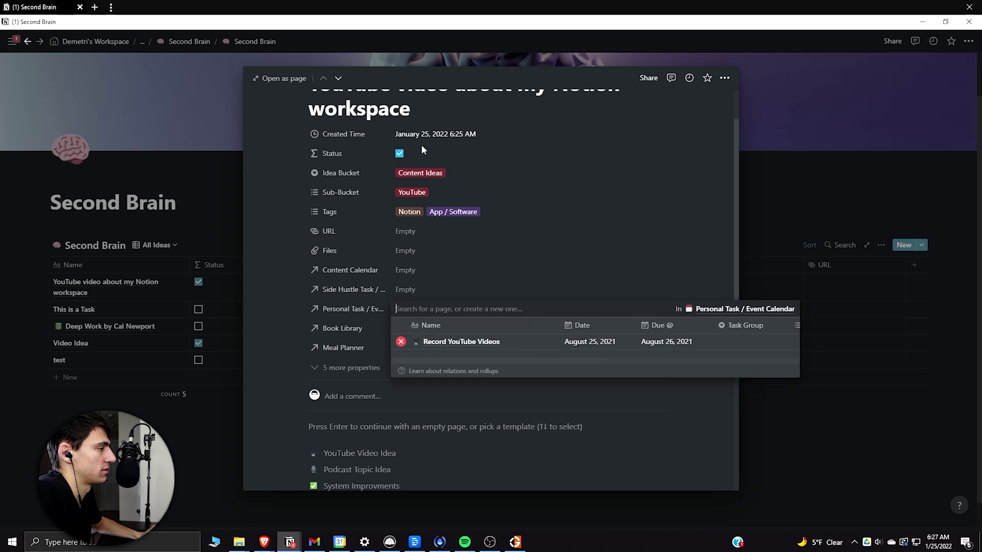
click(408, 163)
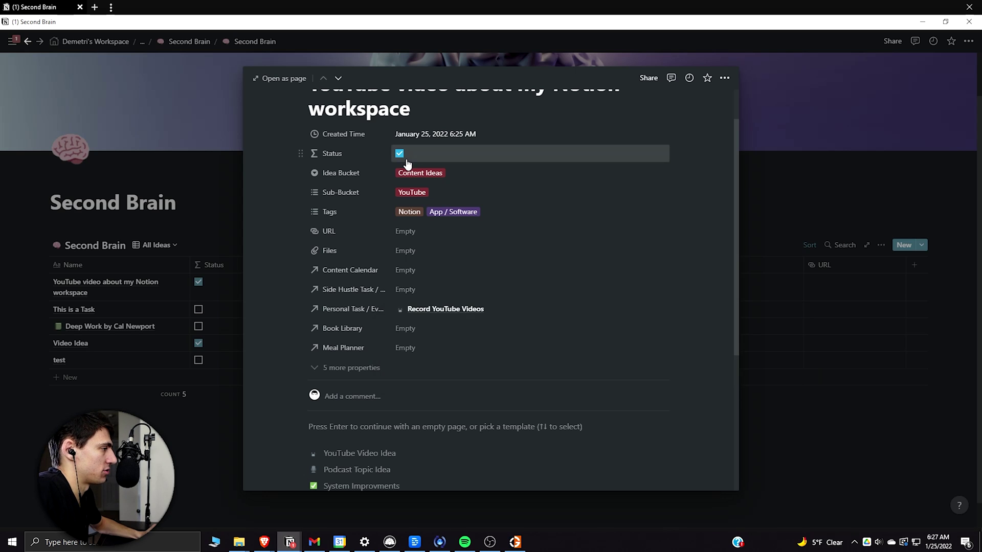
Step: Link the Content Calendar relation to My Notion Workspace and close the idea page
click(422, 276)
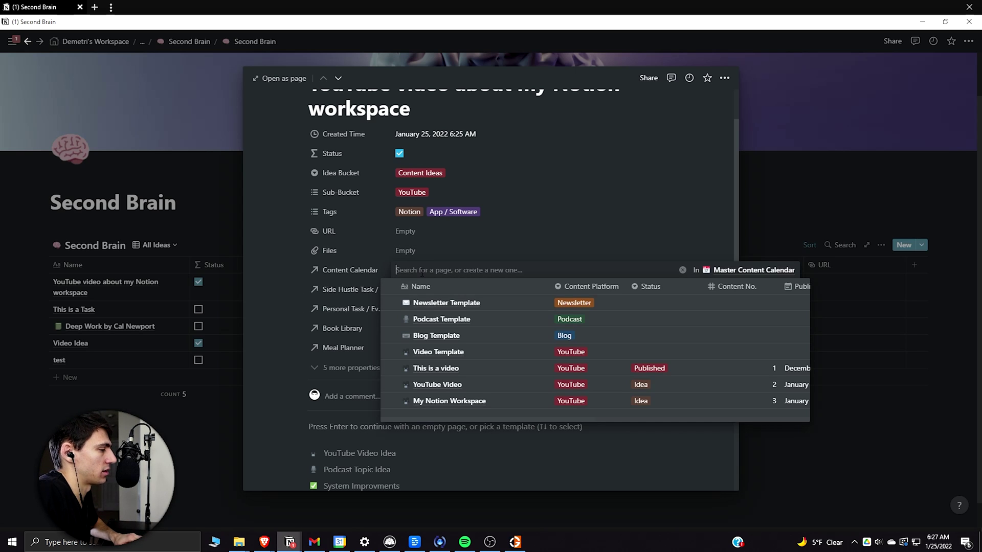
click(450, 400)
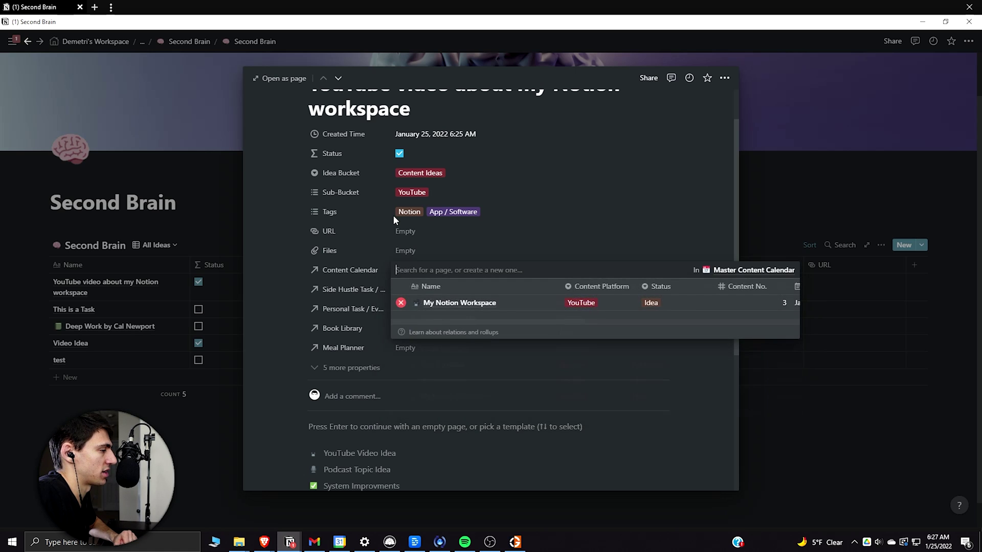
click(502, 153)
click(164, 108)
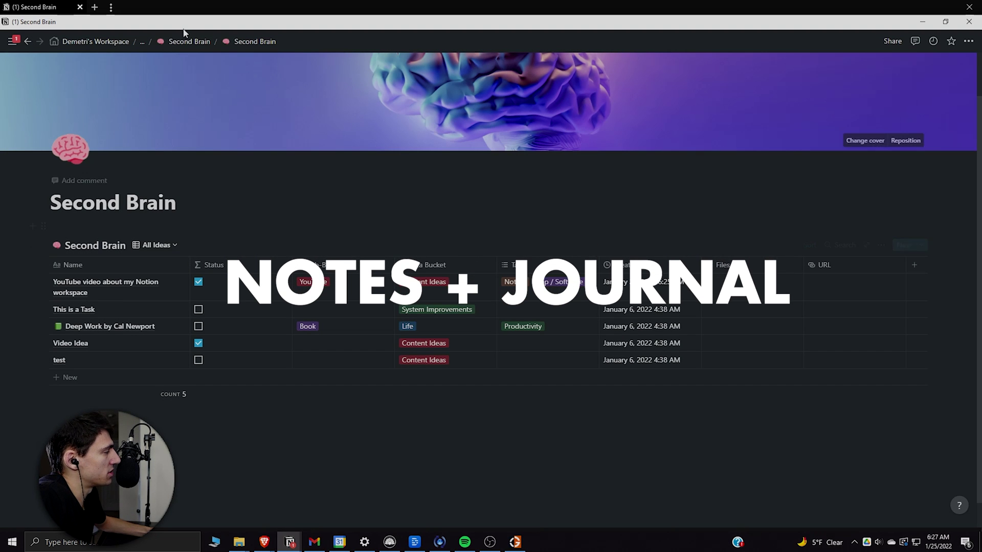
Step: Navigate through the breadcrumb to the workspace home and open the Notes Database
click(143, 41)
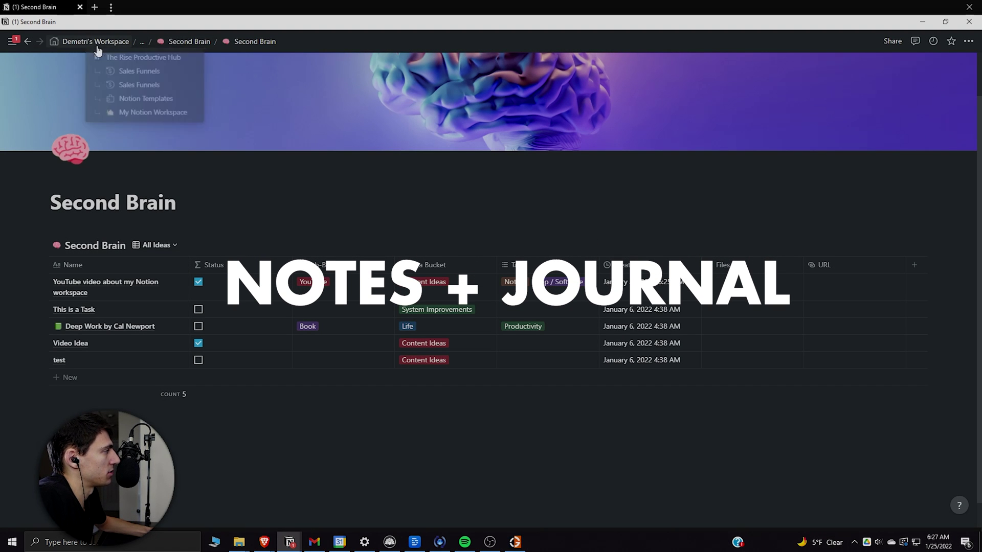
click(97, 41)
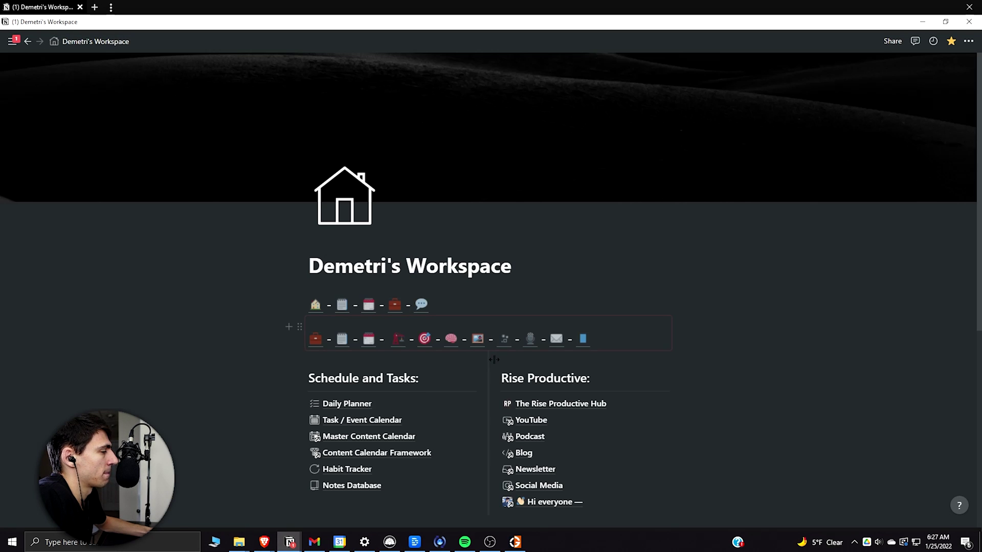
scroll(494, 360, down, 4)
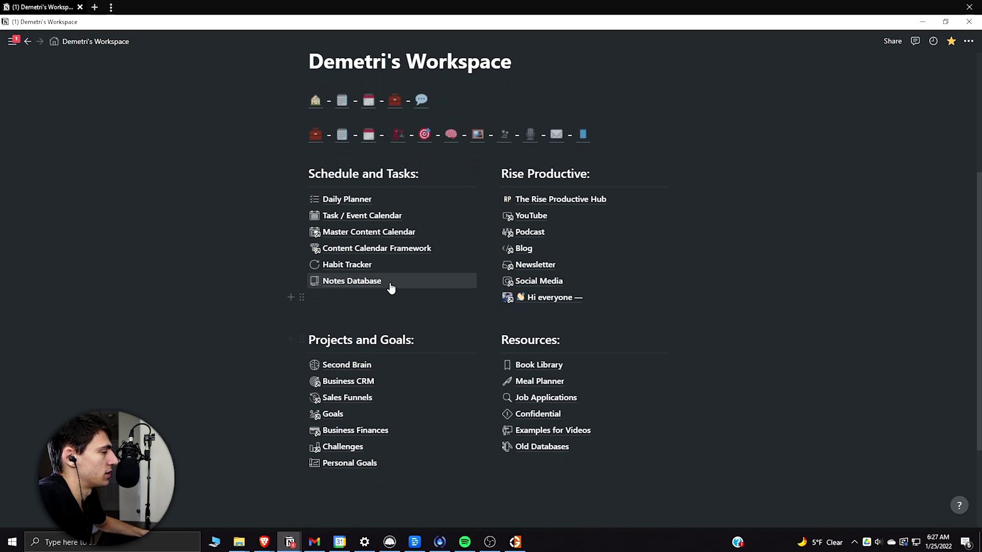
click(391, 285)
Step: Show the New button's note templates and open the first template's ••• menu
scroll(362, 437, down, 3)
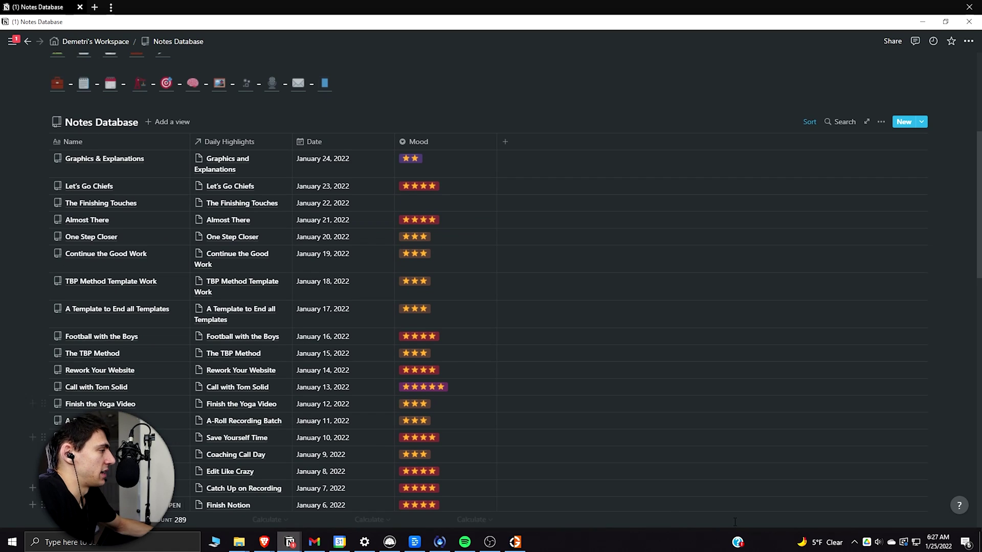
scroll(379, 362, up, 3)
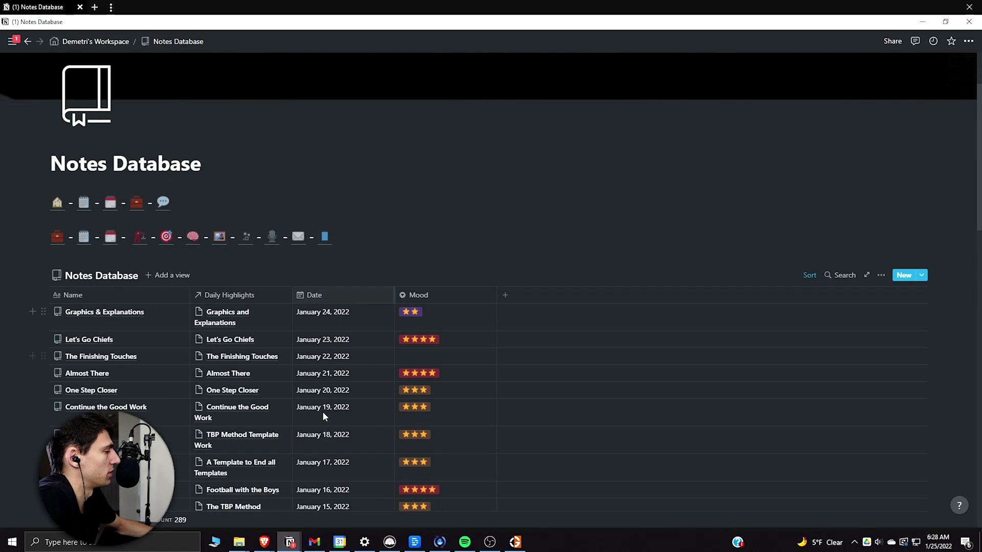
scroll(323, 415, down, 1)
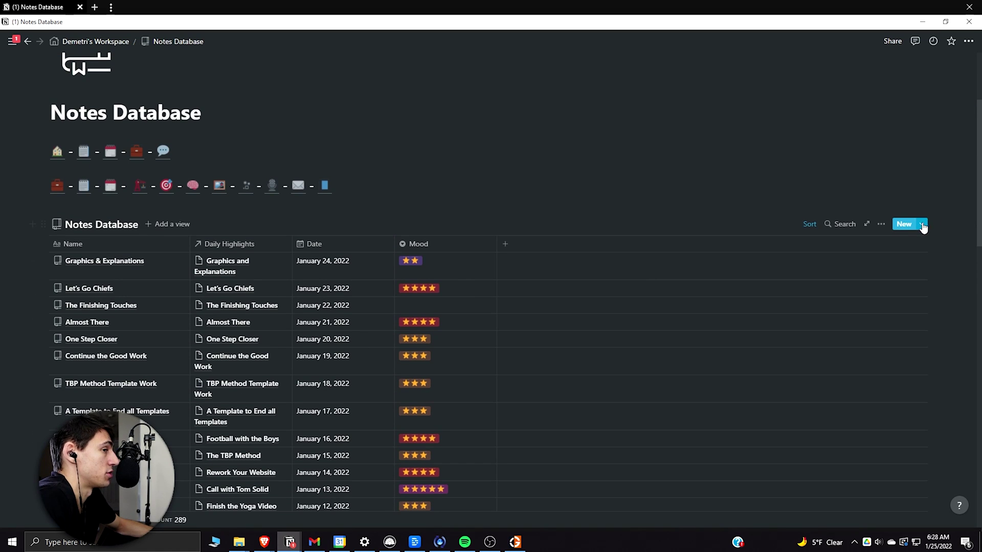
click(921, 225)
click(965, 261)
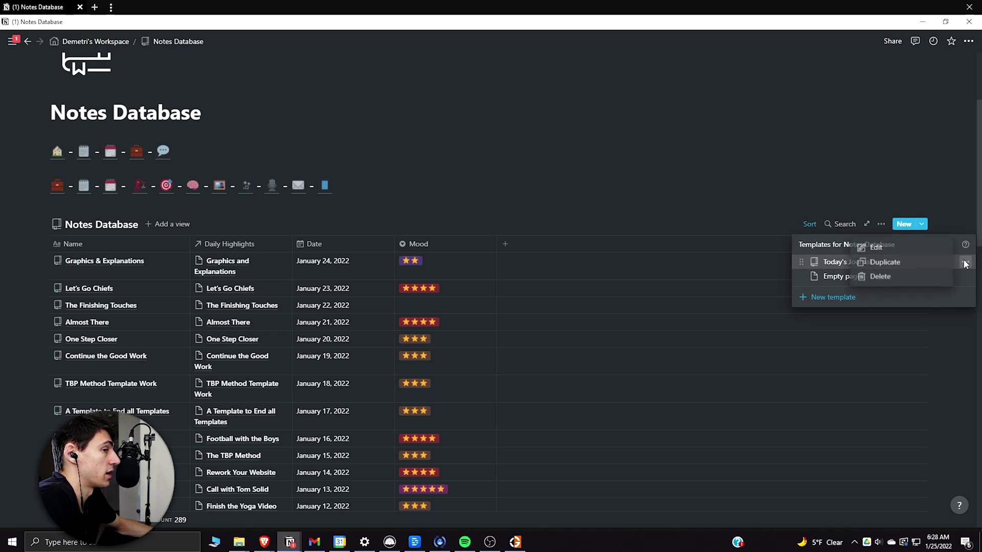
Step: Open the Today's Journal template, scroll through sections like Daily Stoic Meditation, and close it
click(903, 252)
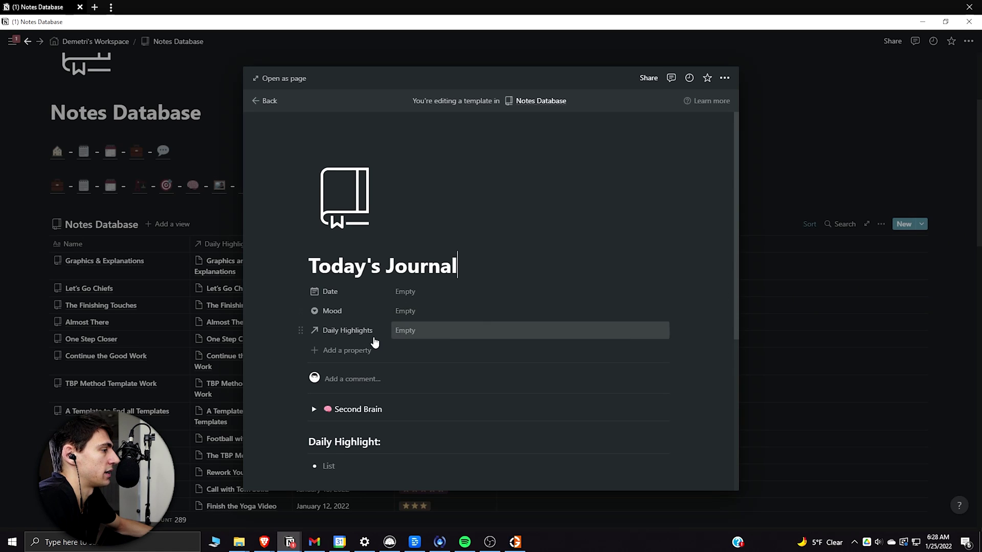
scroll(364, 357, down, 3)
scroll(361, 367, down, 1)
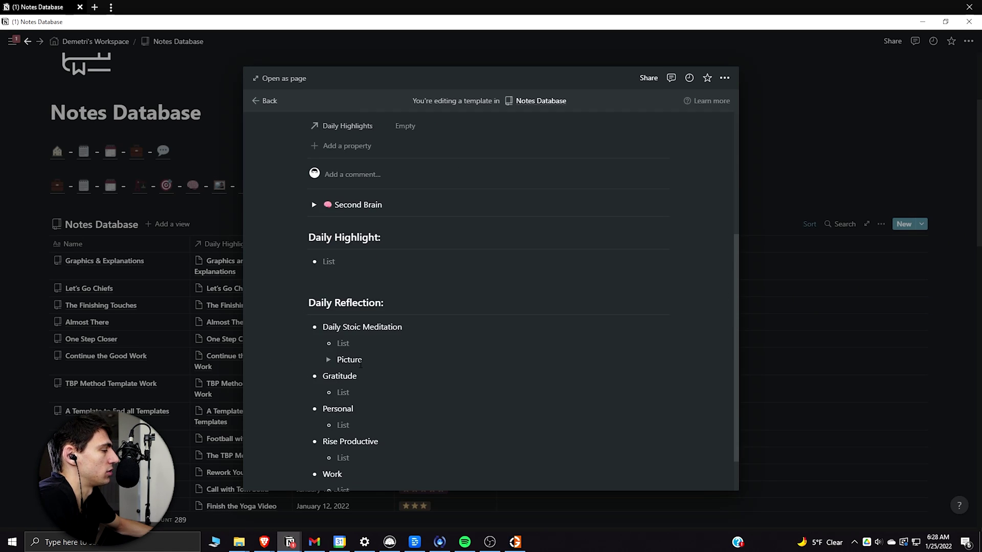
drag(361, 349, 426, 347)
scroll(414, 375, down, 1)
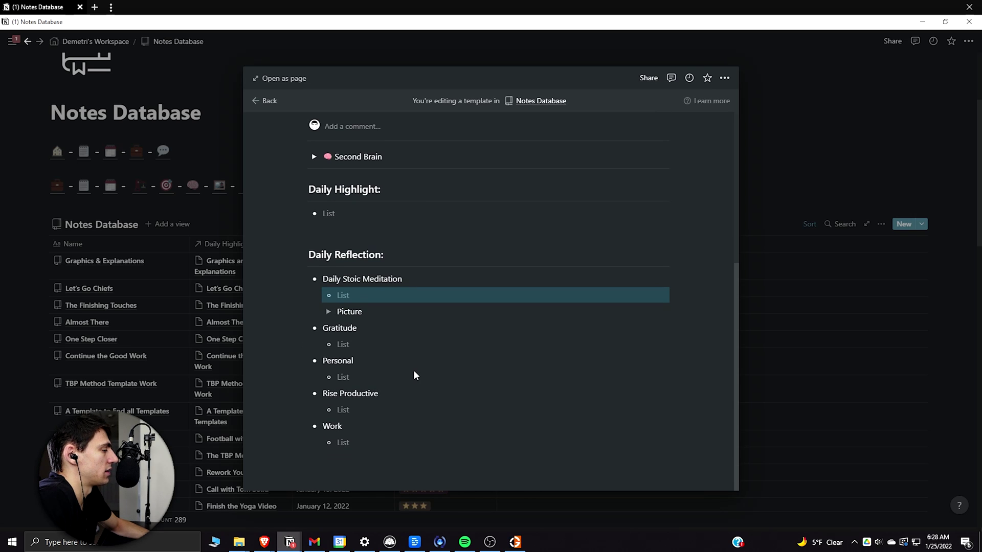
click(349, 296)
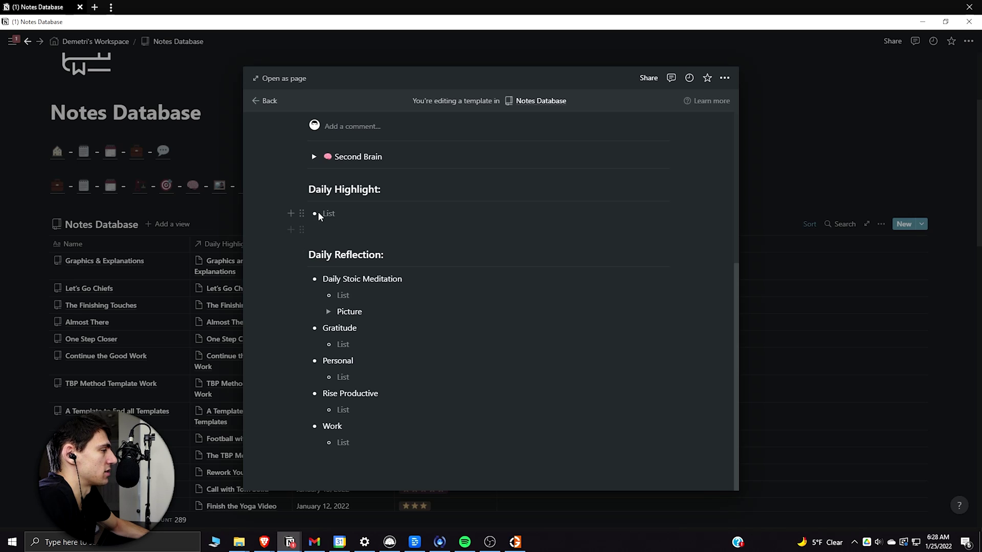
scroll(337, 219, up, 1)
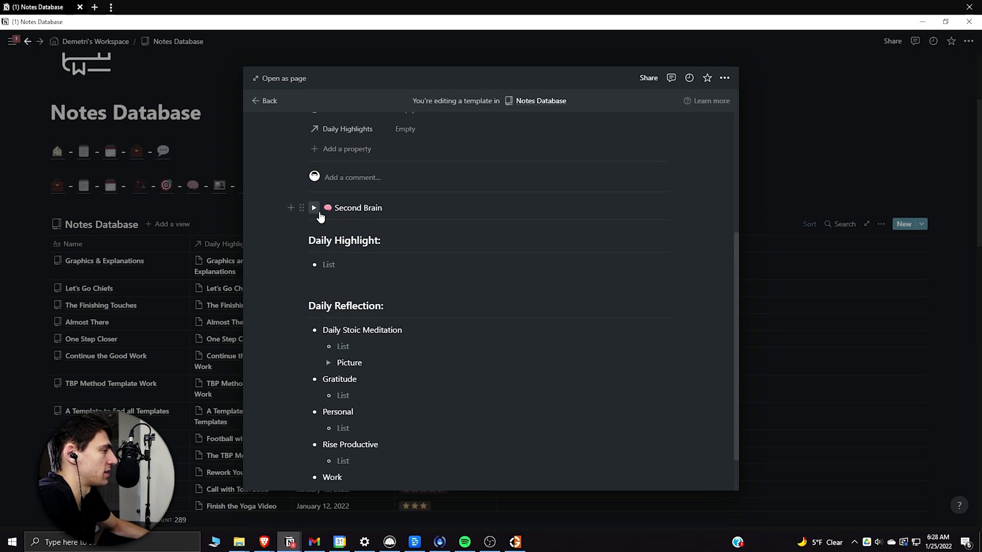
scroll(317, 219, down, 1)
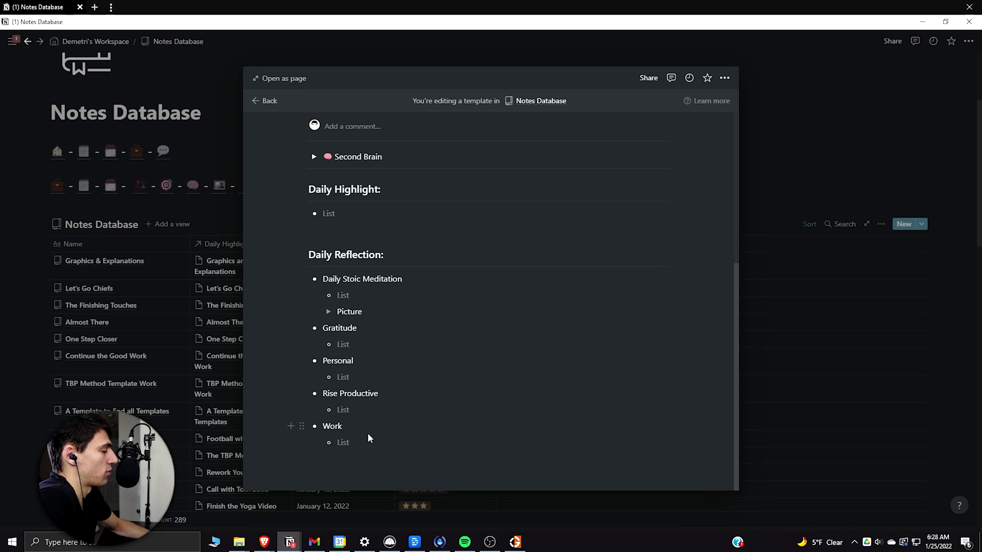
click(16, 263)
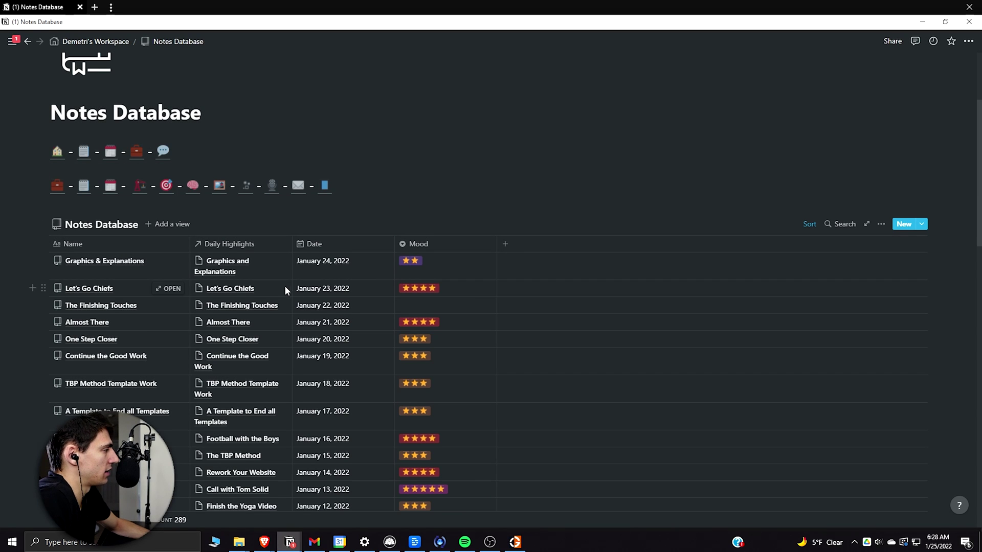
Step: Scroll the Notes Database table, then return to the workspace home page from the sidebar
scroll(265, 315, down, 3)
scroll(266, 321, up, 2)
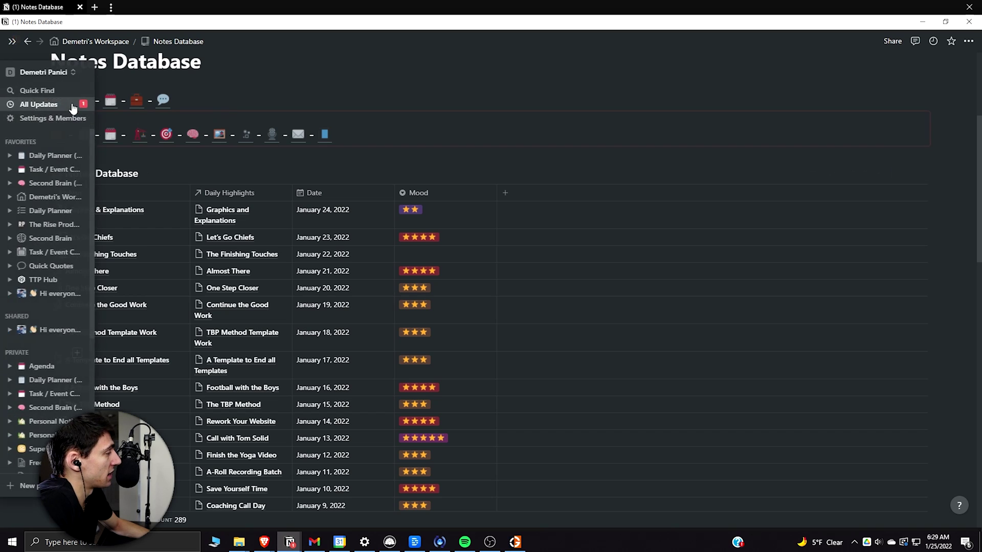
click(56, 102)
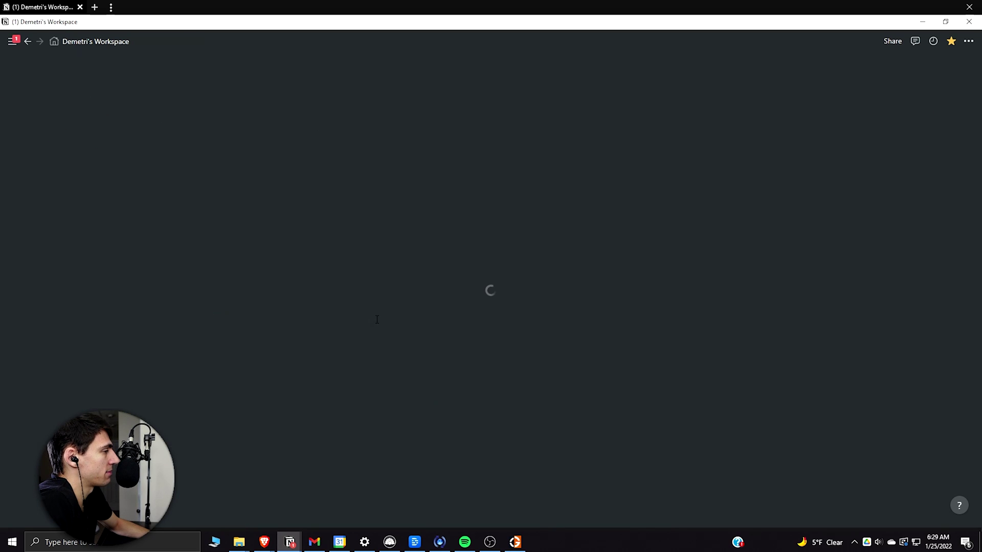
Step: Open the Habit Tracker page and expand the Simple Habit Tracker calendar
scroll(358, 322, down, 3)
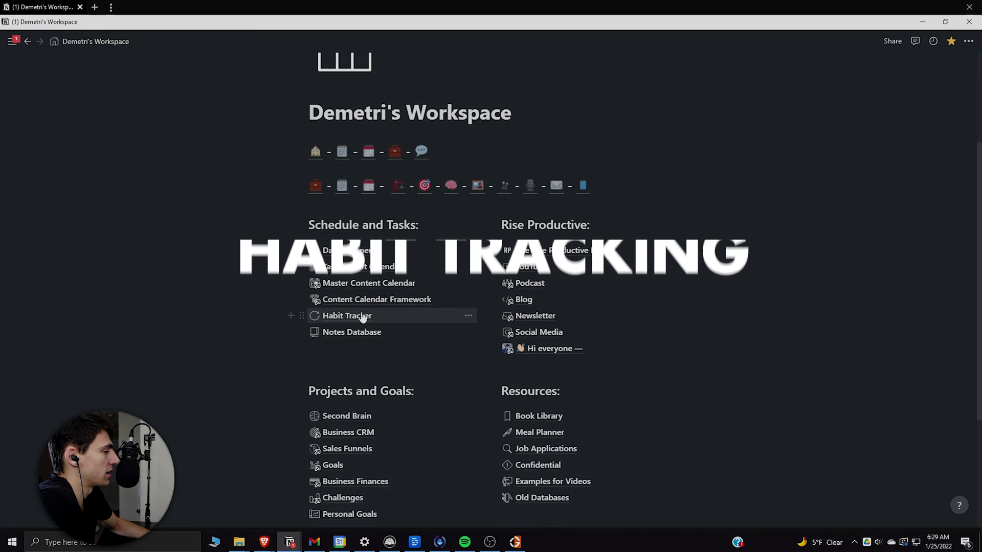
click(363, 316)
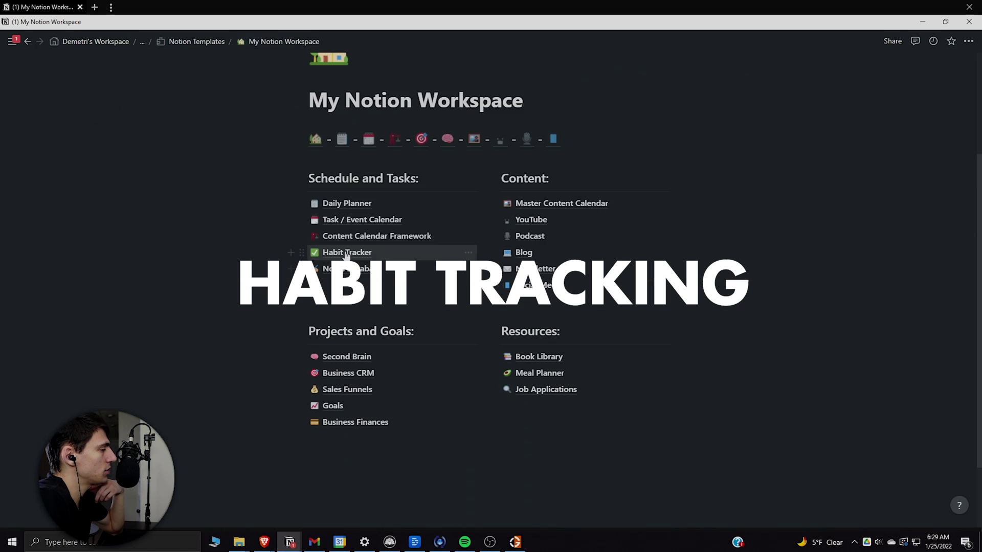
click(346, 250)
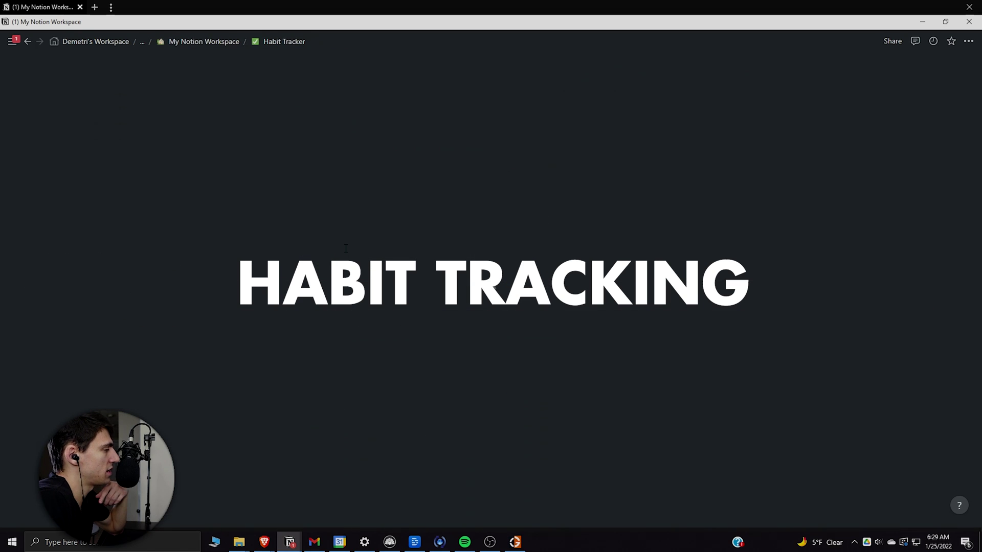
scroll(303, 301, down, 2)
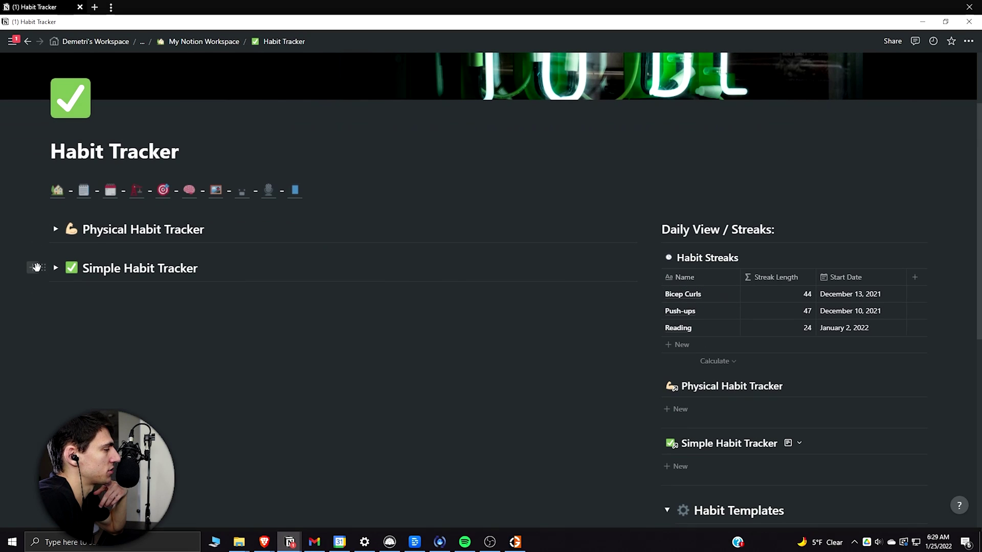
drag(53, 266, 51, 265)
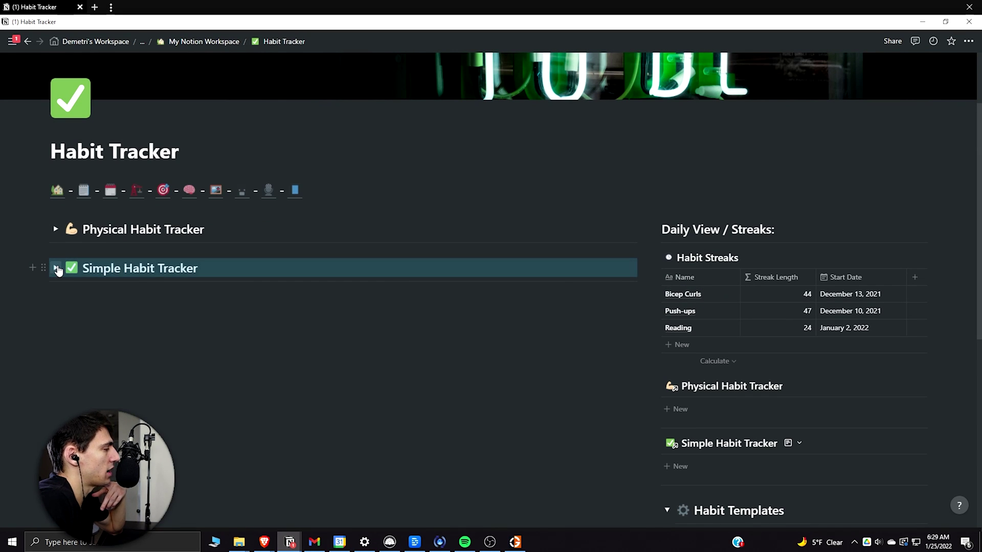
click(56, 268)
scroll(486, 337, down, 3)
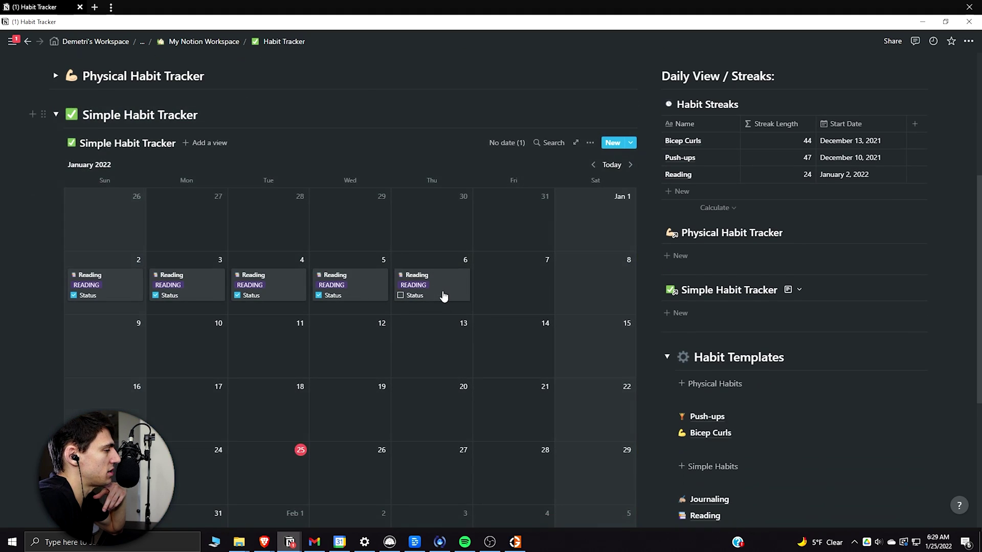
Step: Preview January 6 Reading, switch to the Physical Habit Tracker, and open January 6 Bicep Curls
click(443, 296)
click(145, 222)
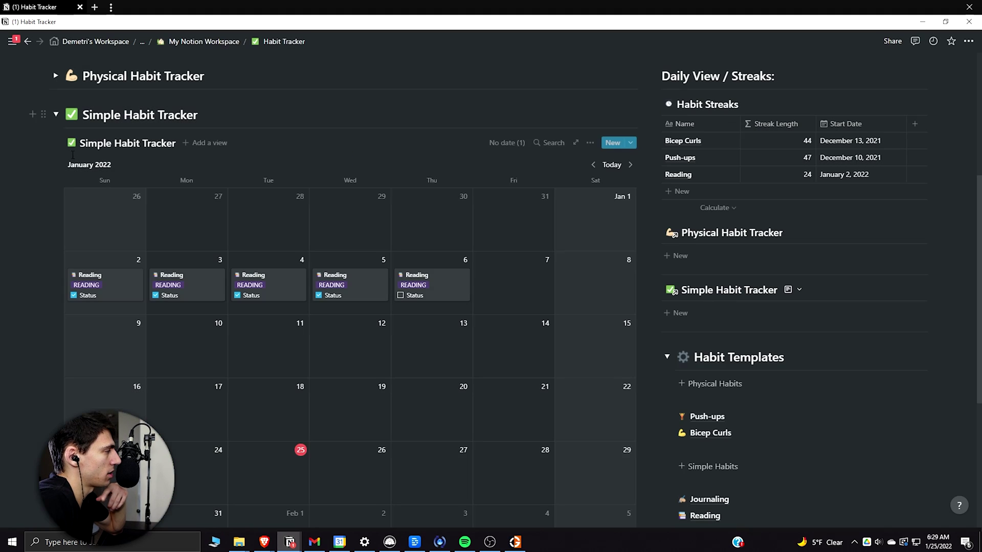
click(55, 114)
click(56, 75)
scroll(266, 307, down, 1)
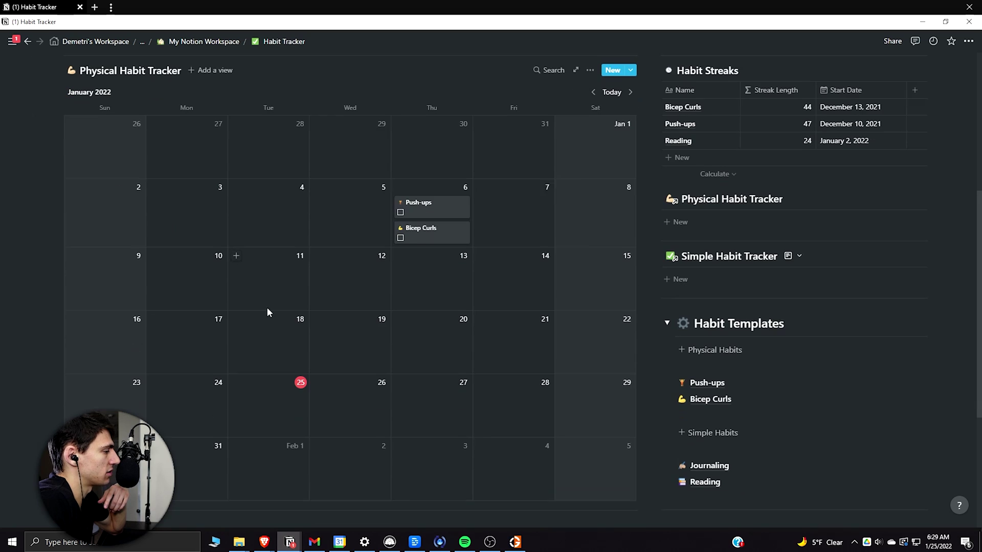
click(404, 211)
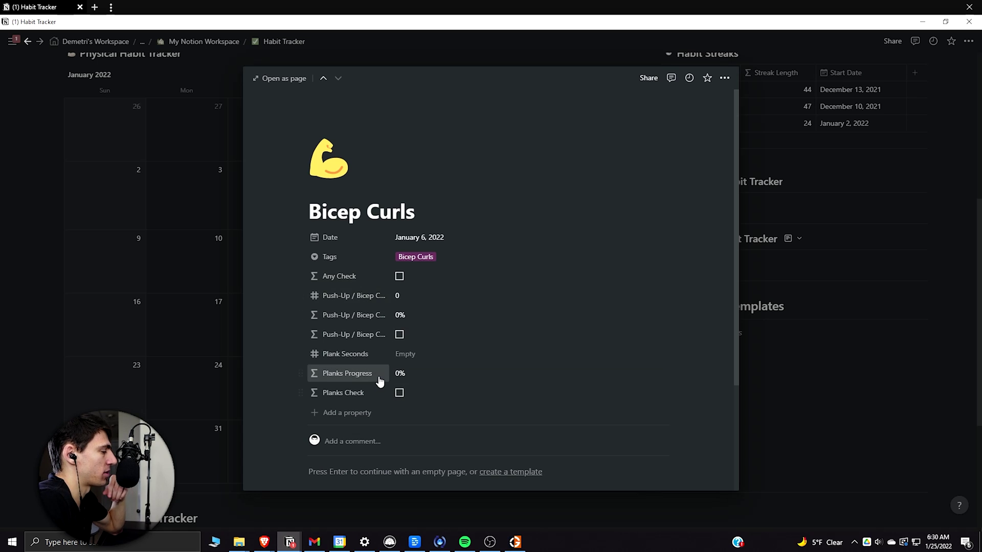
Step: Inspect the formula behind the Bicep Curls entry's 0% progress
click(375, 315)
key(Escape)
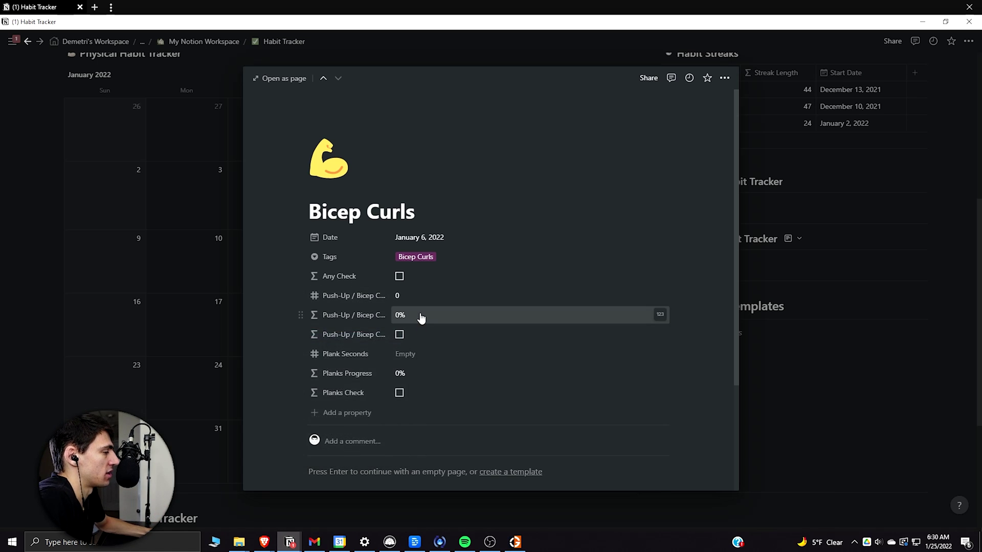
click(420, 315)
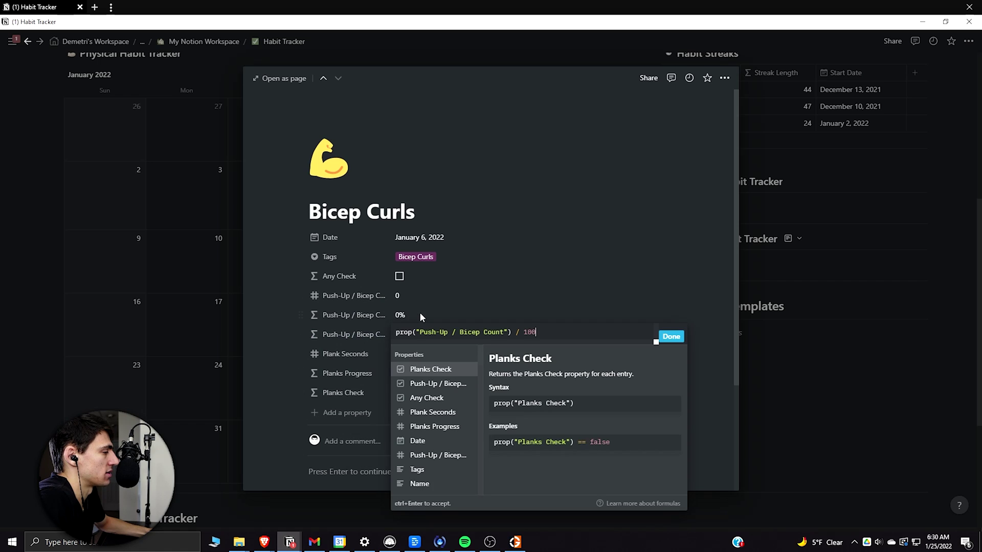
click(680, 338)
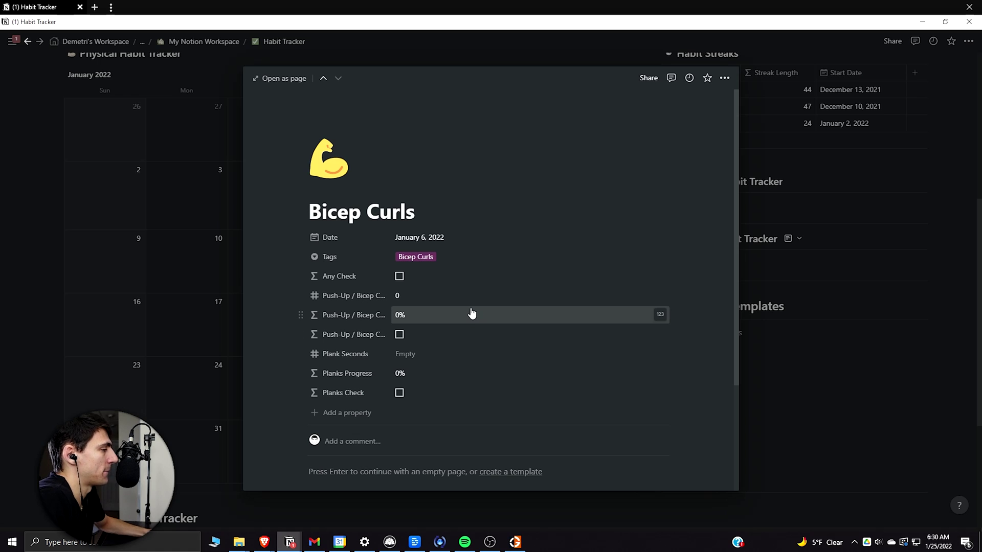
Step: Change the Push-Up / Bicep Count value from 0 to 1
click(459, 295)
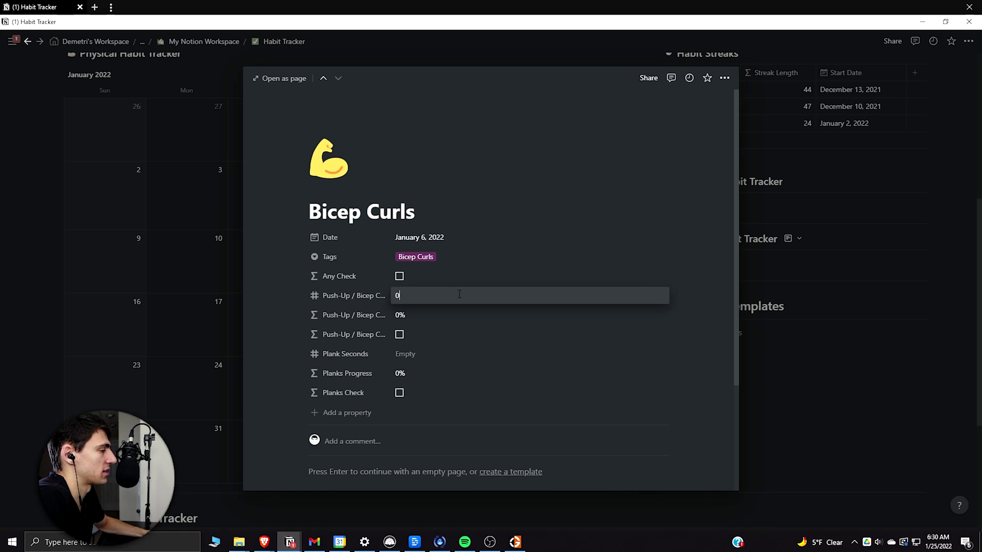
key(BackSpace)
text(1)
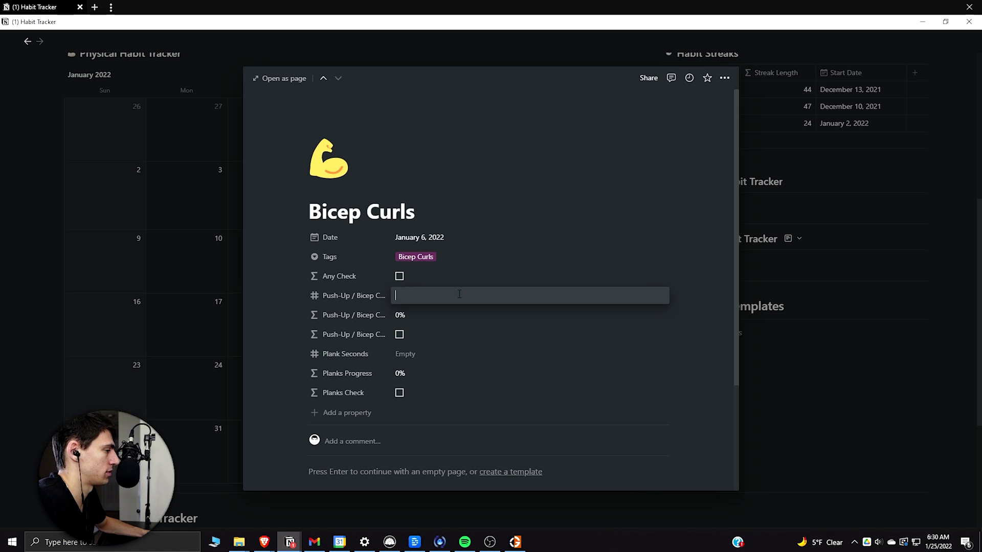
key(Return)
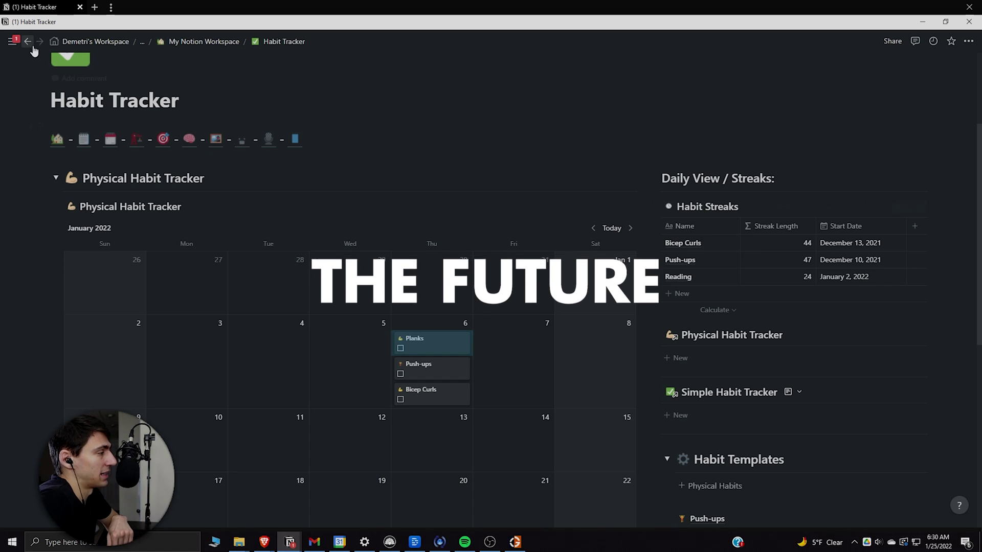
Step: Open the Goals page from My Notion Workspace and scroll through its gallery and board
click(64, 139)
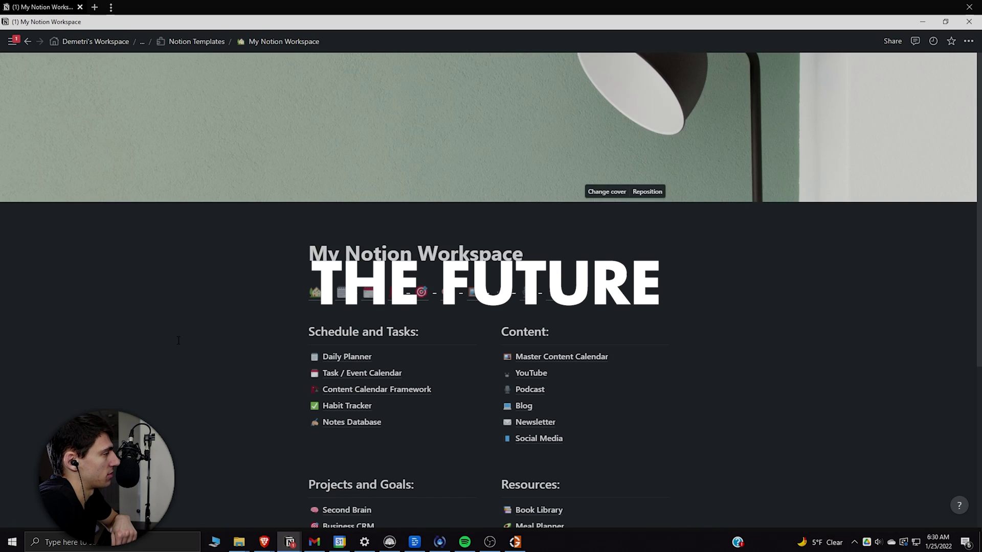
scroll(188, 328, down, 1)
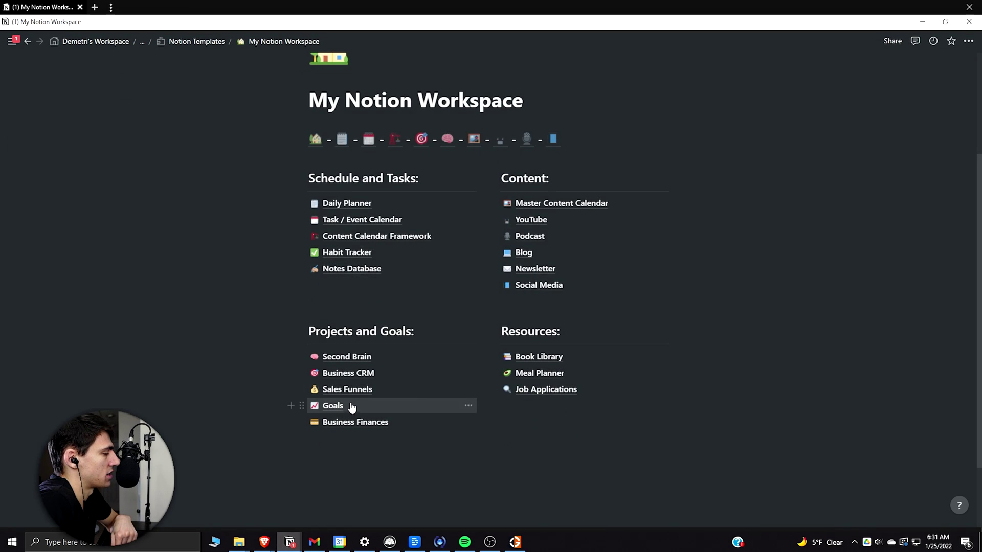
click(332, 406)
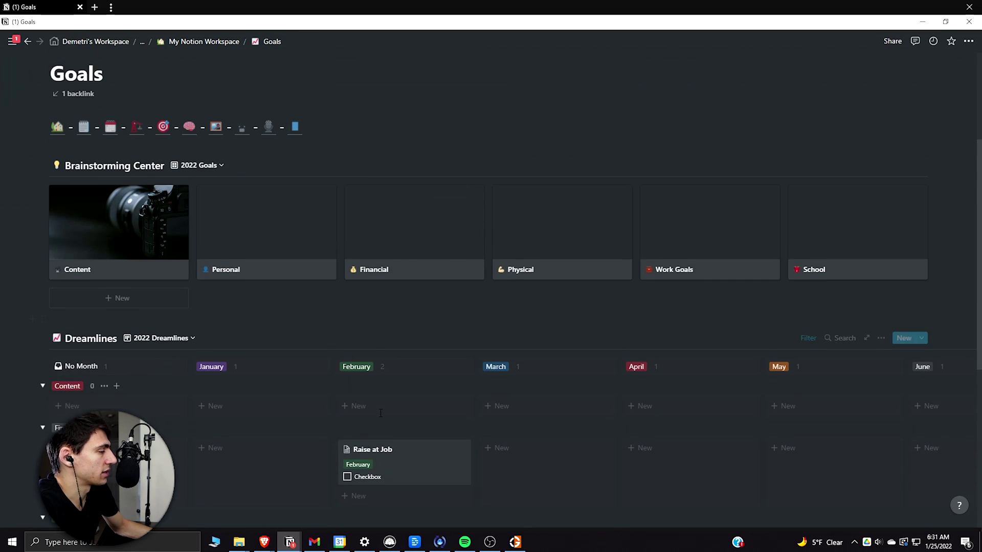
scroll(381, 413, down, 1)
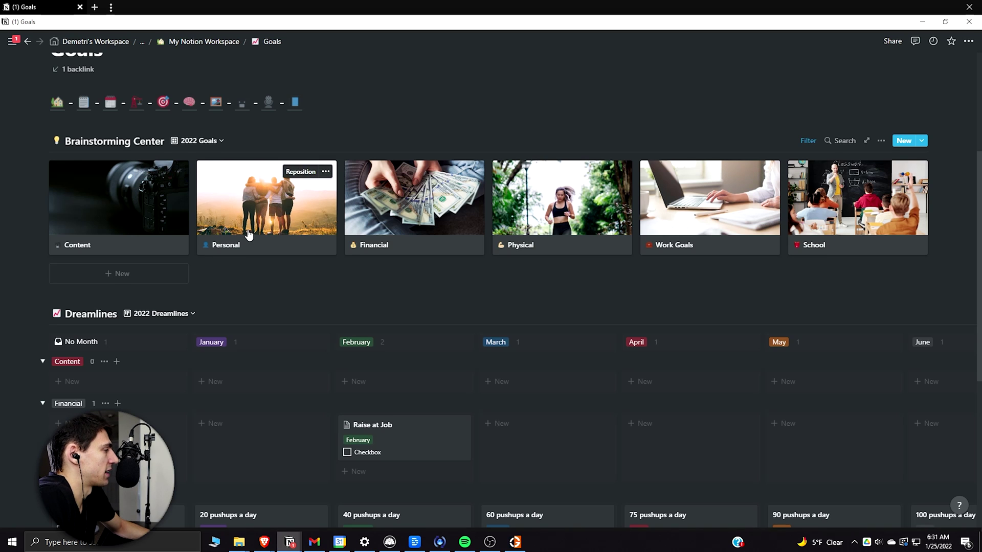
scroll(258, 239, down, 1)
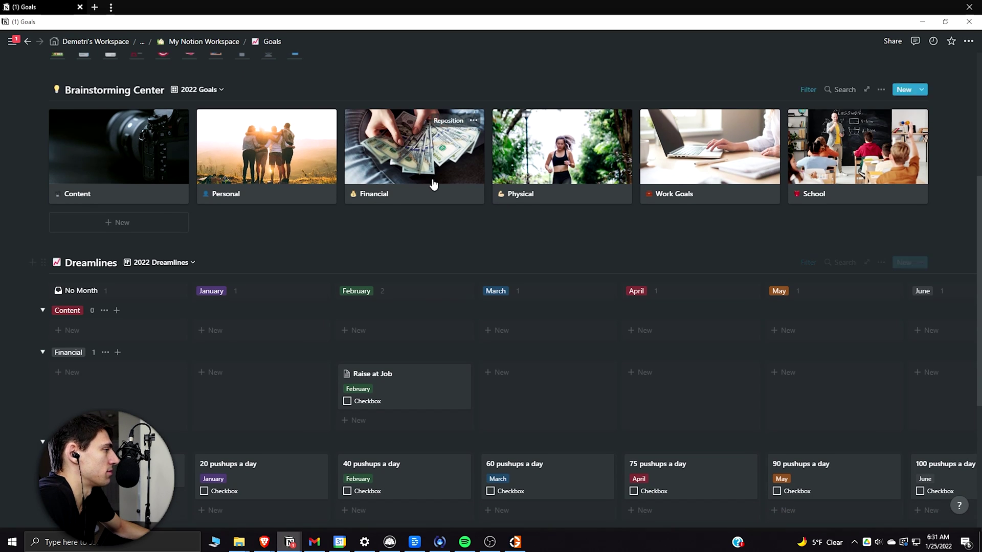
scroll(397, 361, down, 3)
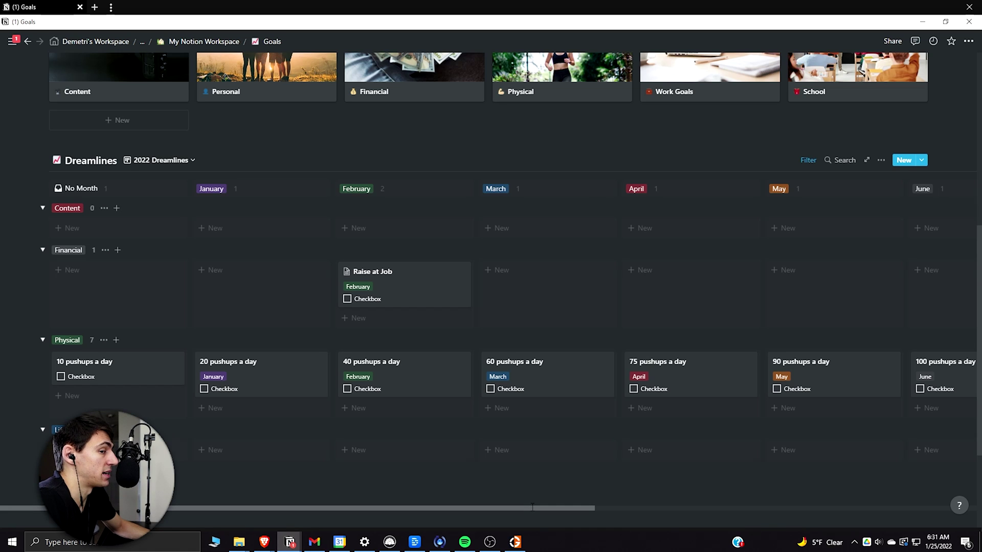
scroll(532, 377, up, 6)
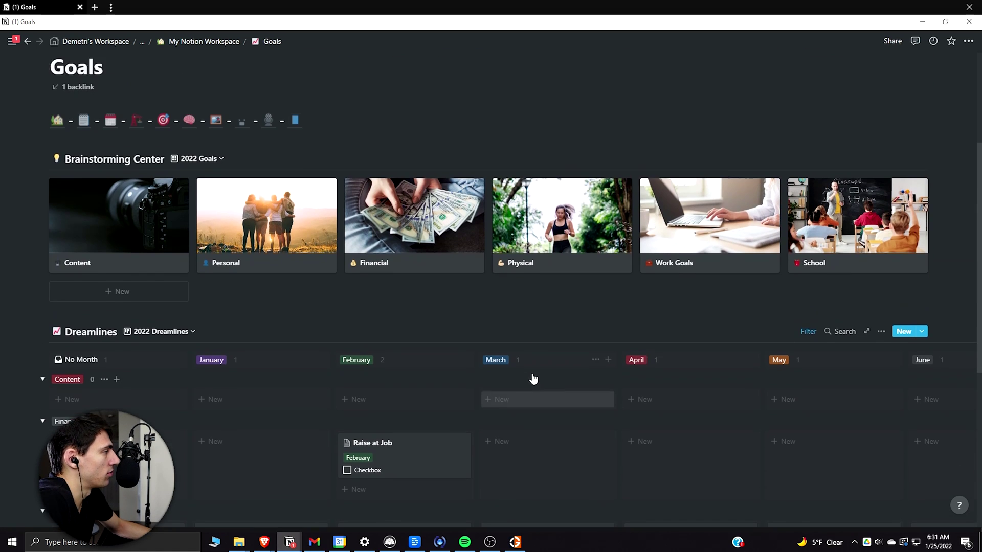
scroll(501, 351, down, 3)
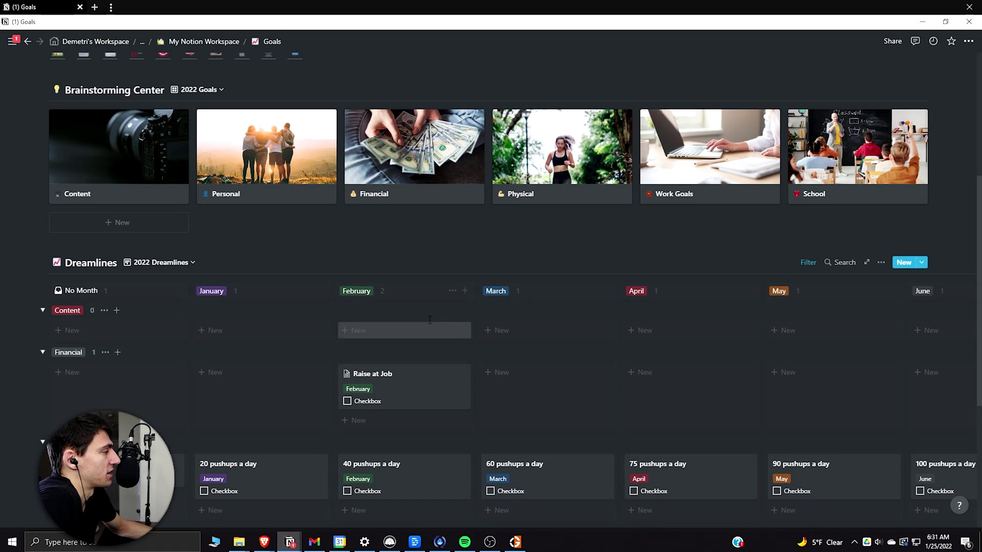
Step: Open and dismiss the Brainstorming Center views list, then scroll the Goals page again
click(206, 94)
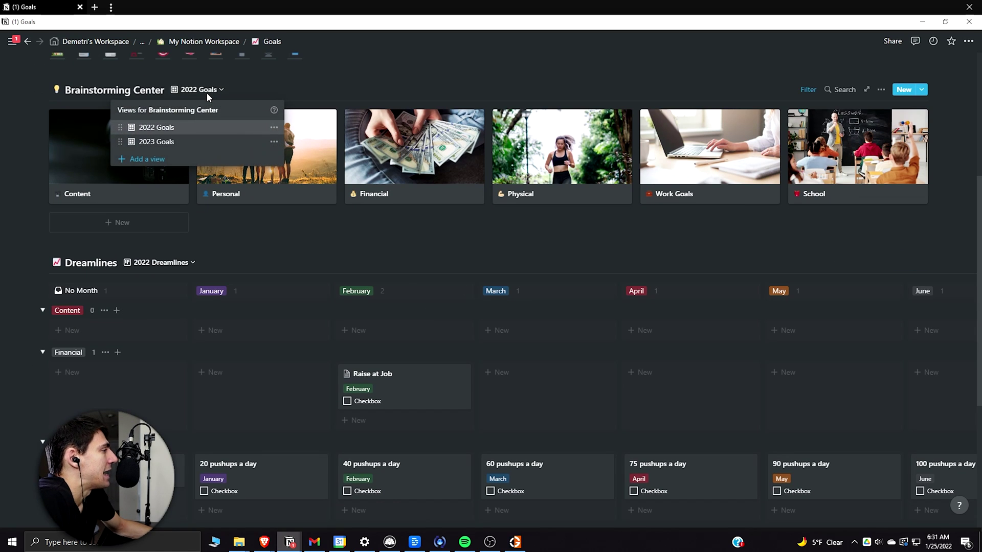
click(207, 95)
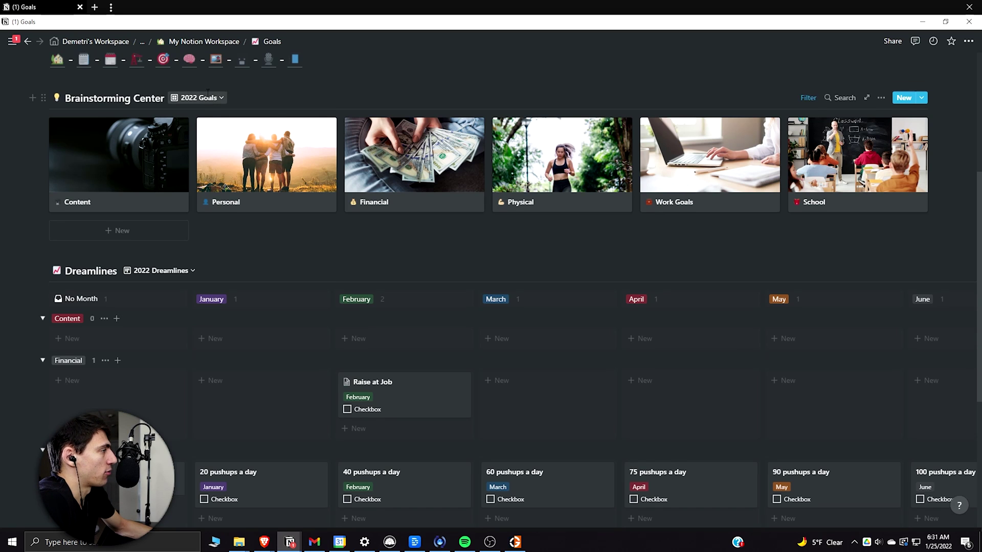
scroll(207, 98, up, 1)
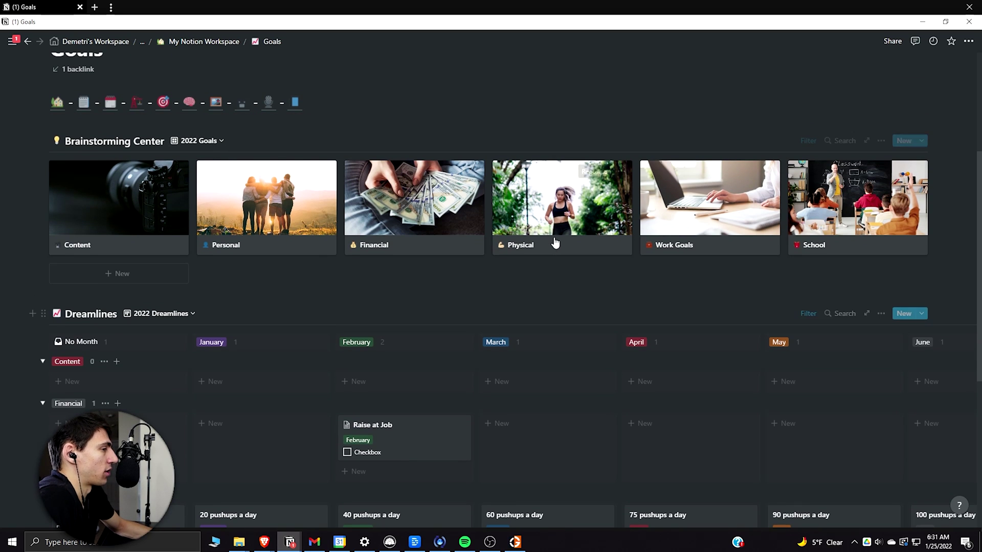
scroll(555, 235, down, 3)
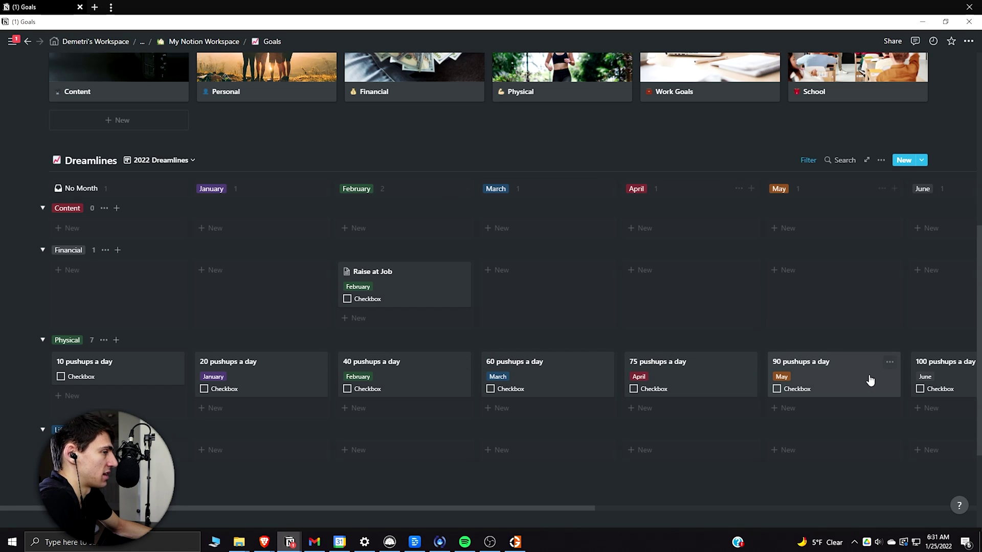
scroll(429, 276, up, 1)
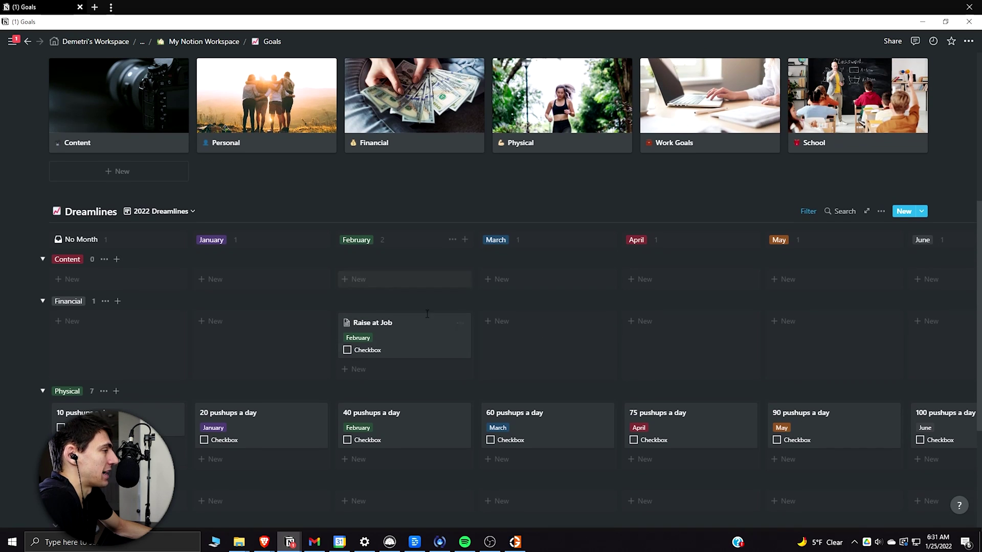
scroll(428, 335, up, 2)
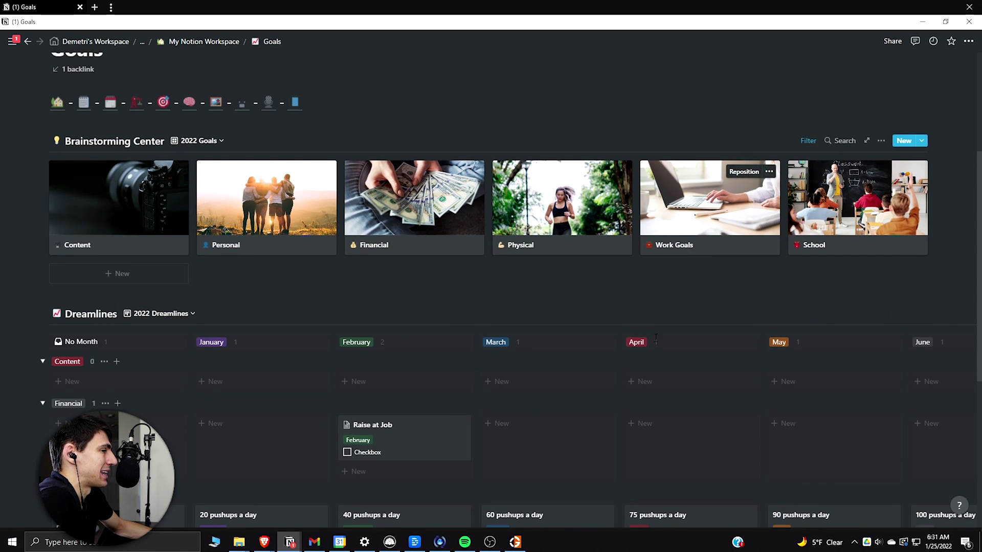
scroll(430, 416, down, 2)
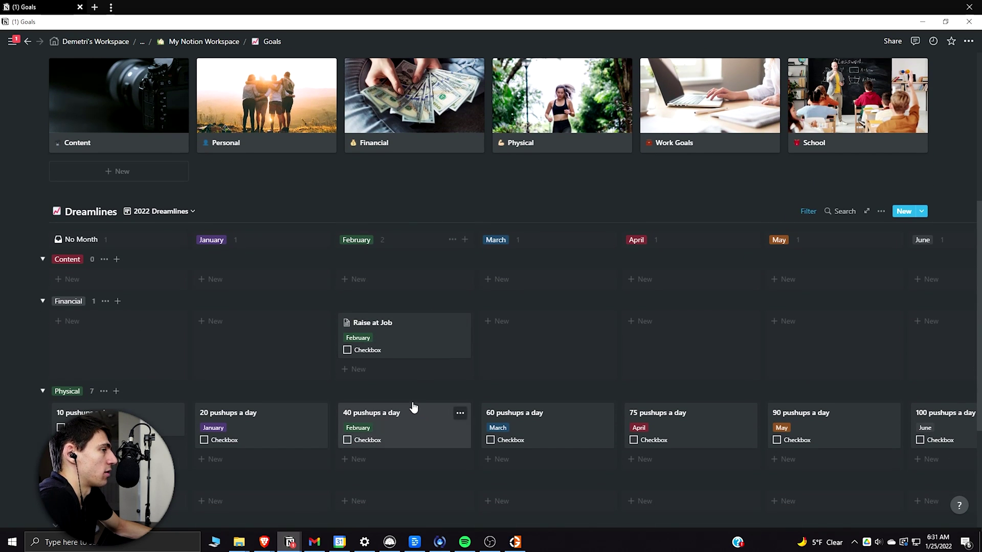
scroll(412, 400, up, 1)
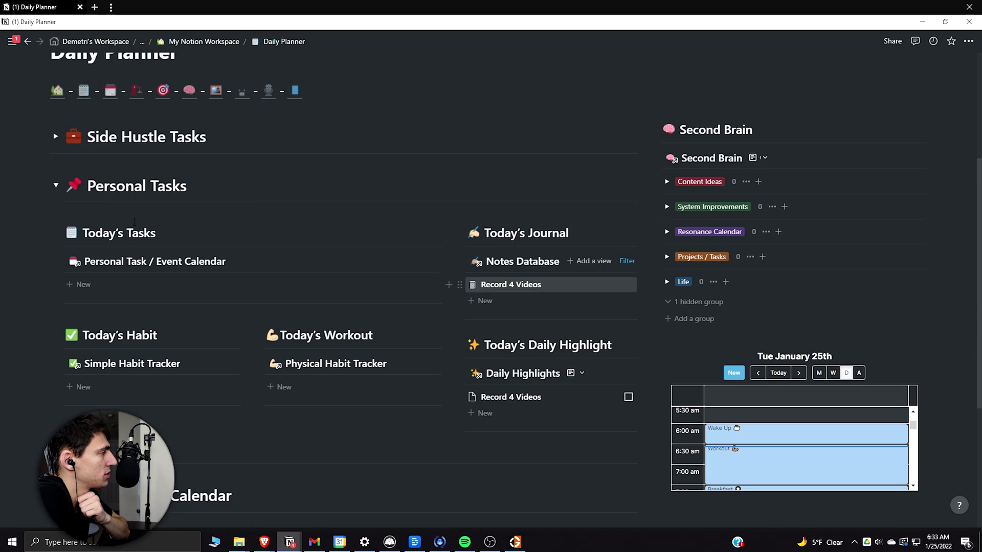